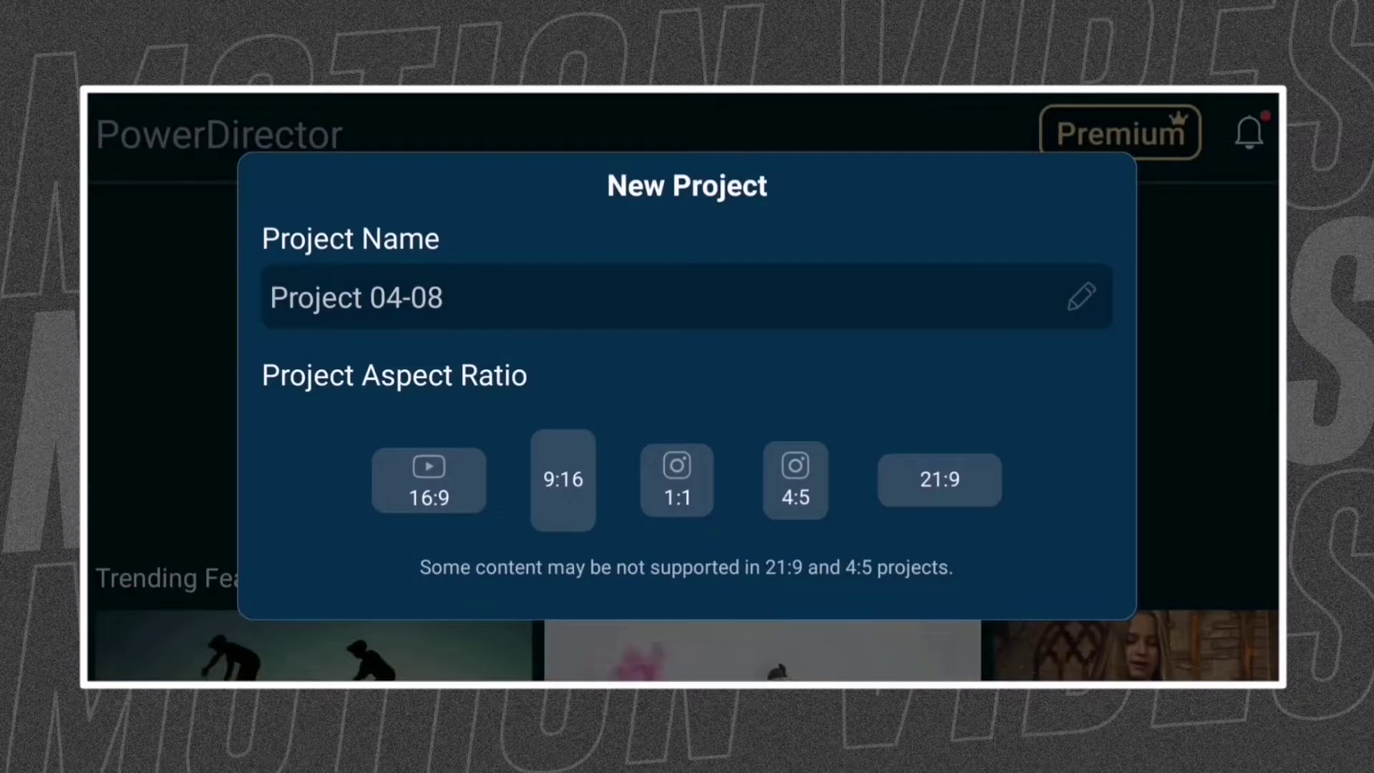
- Create a new 16:9 widescreen project with a custom name
left_click(766, 300)
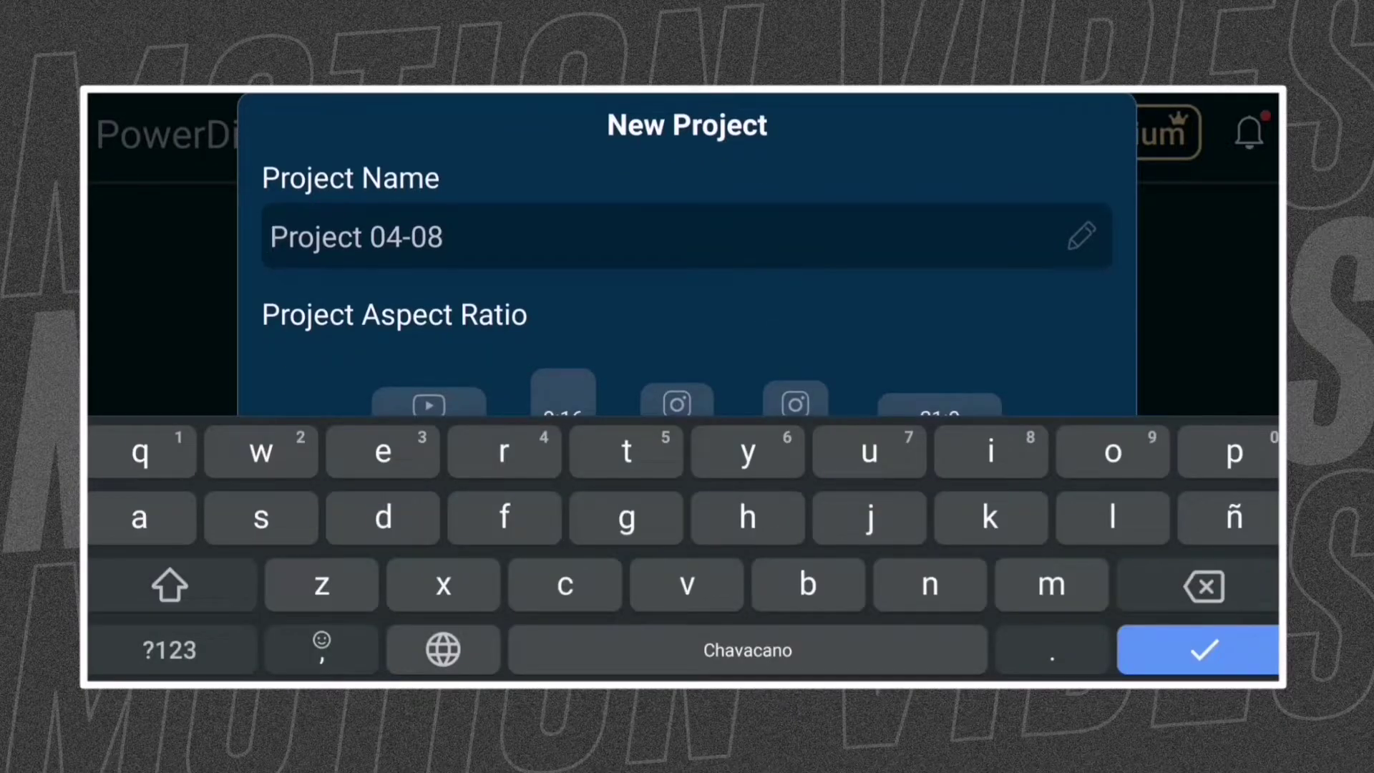
type("P")
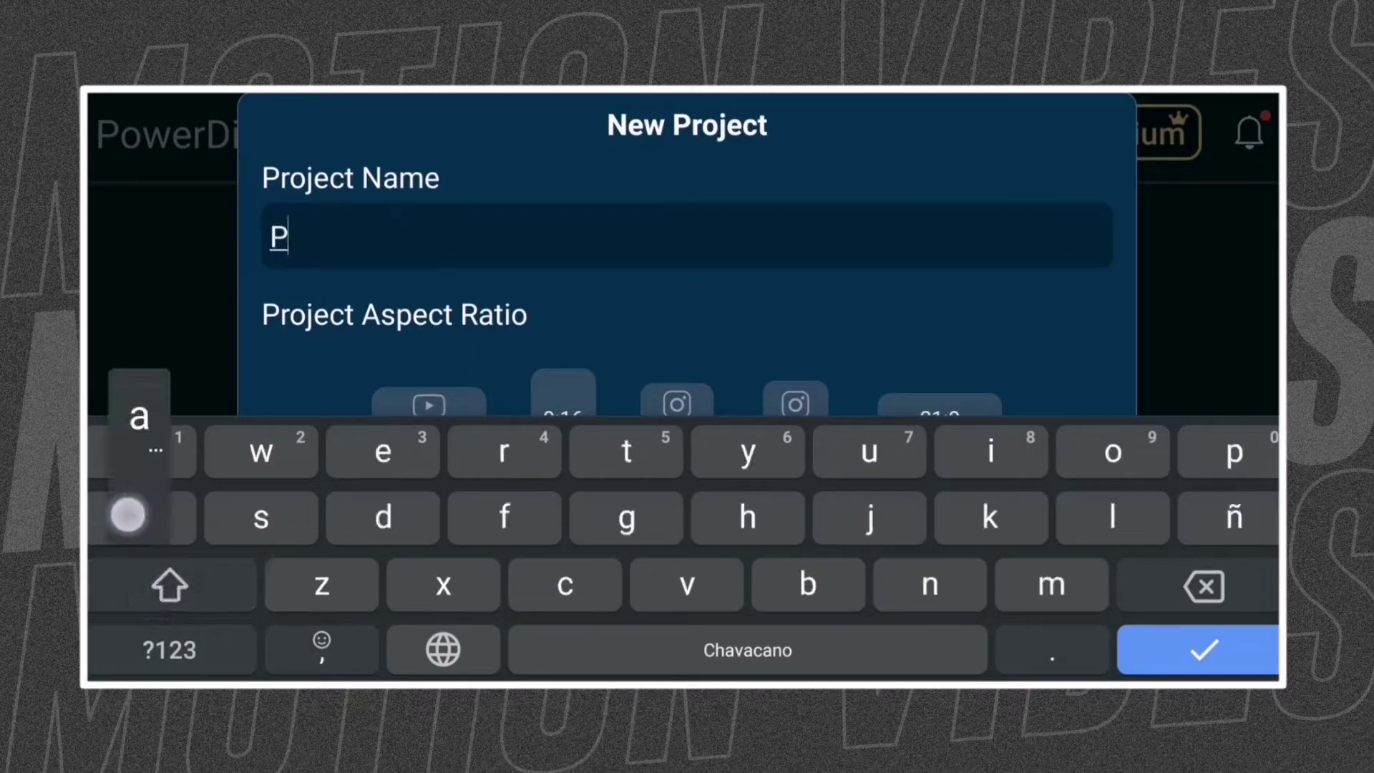
type("arallax")
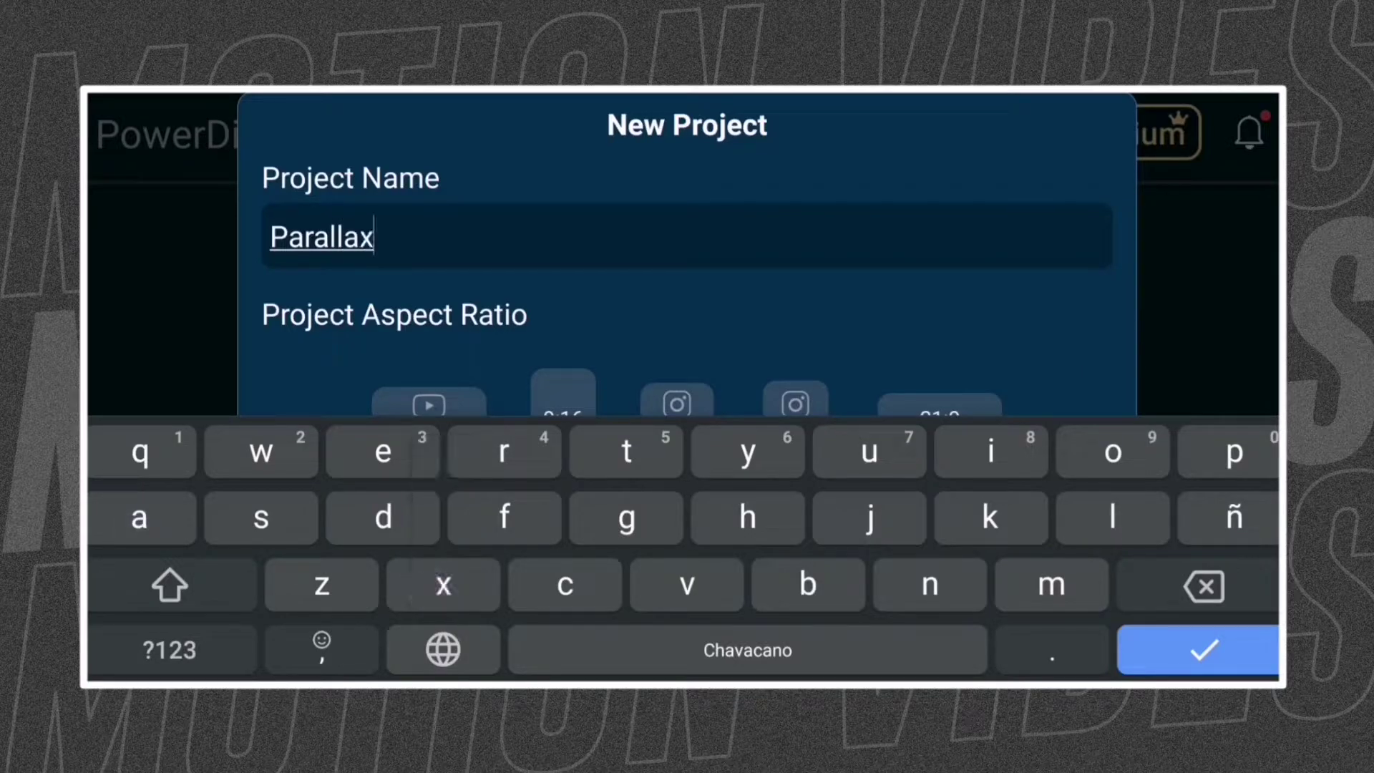
left_click(1198, 650)
left_click(429, 478)
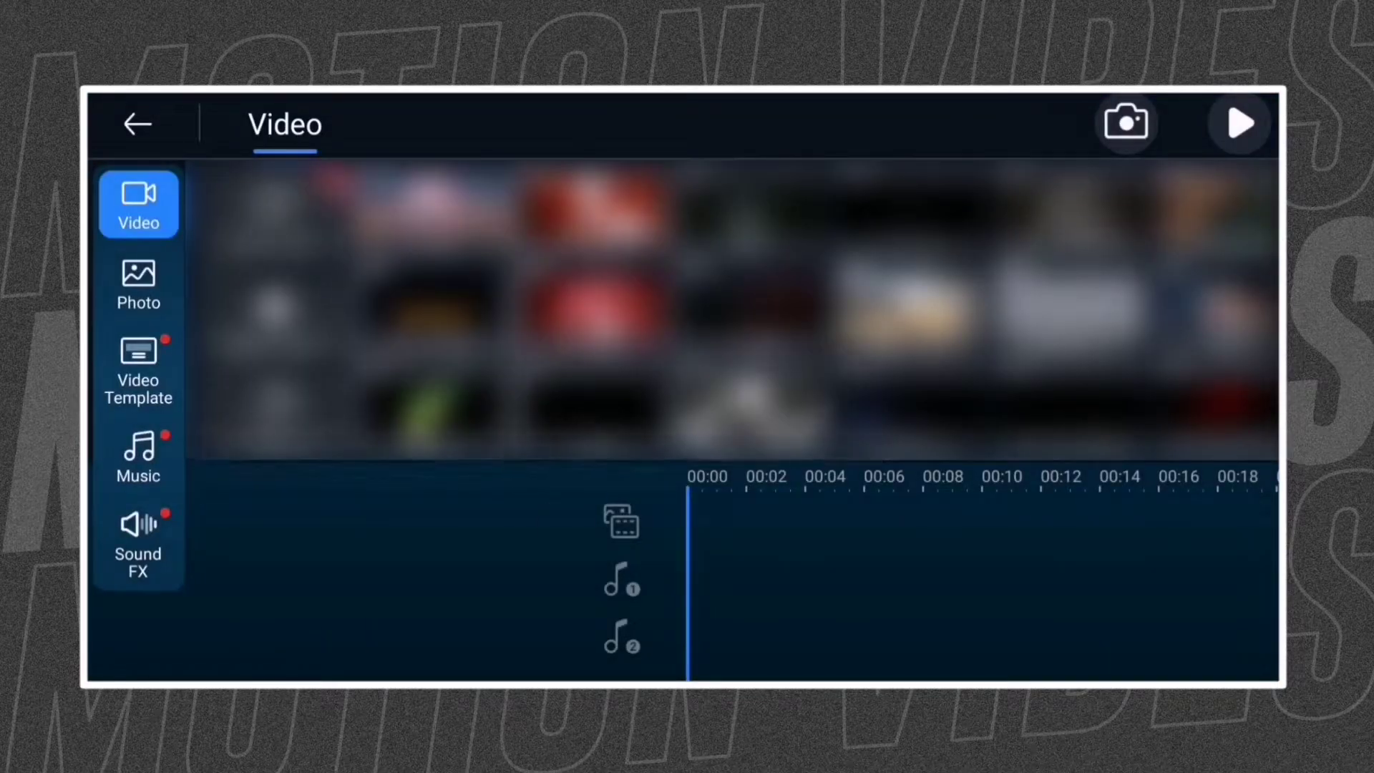
- Add a black Color Board clip to the timeline and stretch it to about 11 seconds
left_click(139, 284)
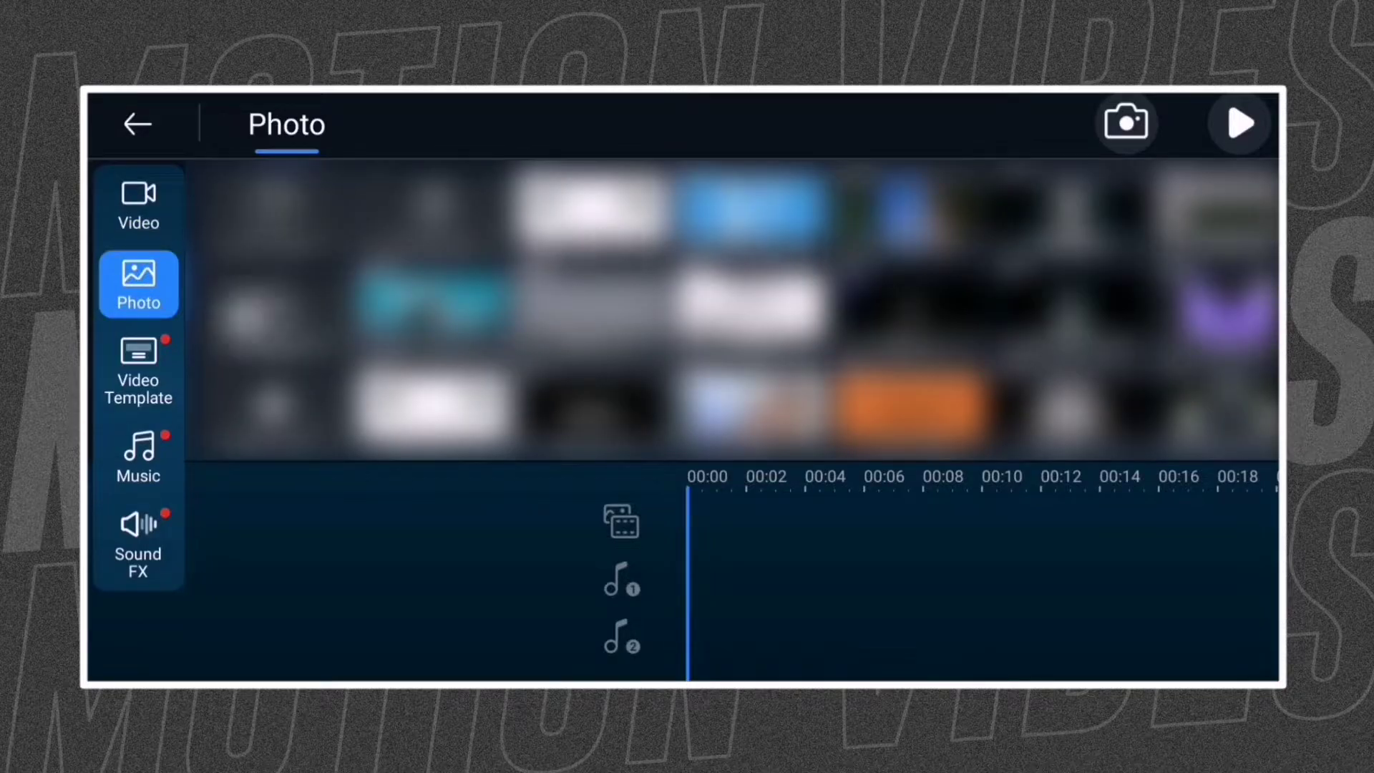
left_click(244, 318)
left_click(433, 212)
left_click_drag(433, 212, 731, 524)
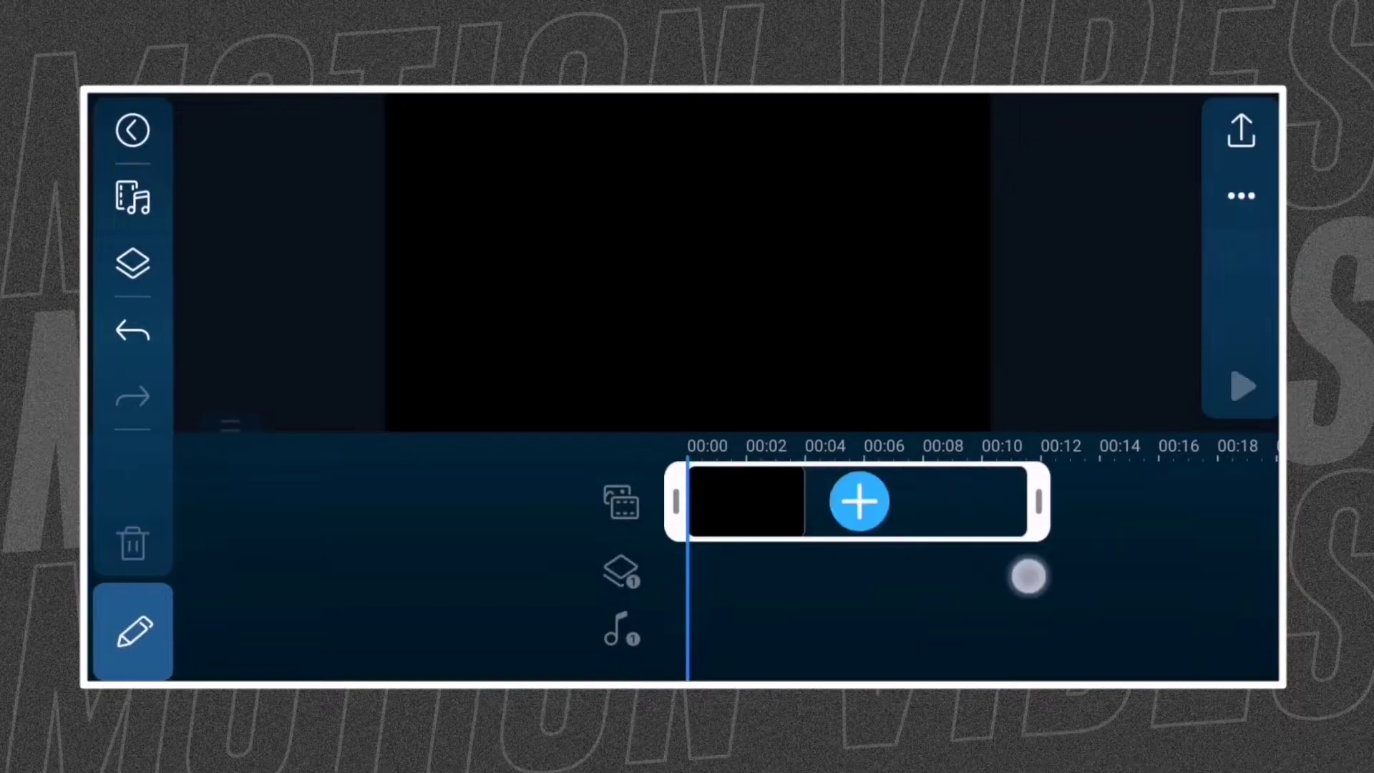
left_click_drag(816, 525, 1030, 523)
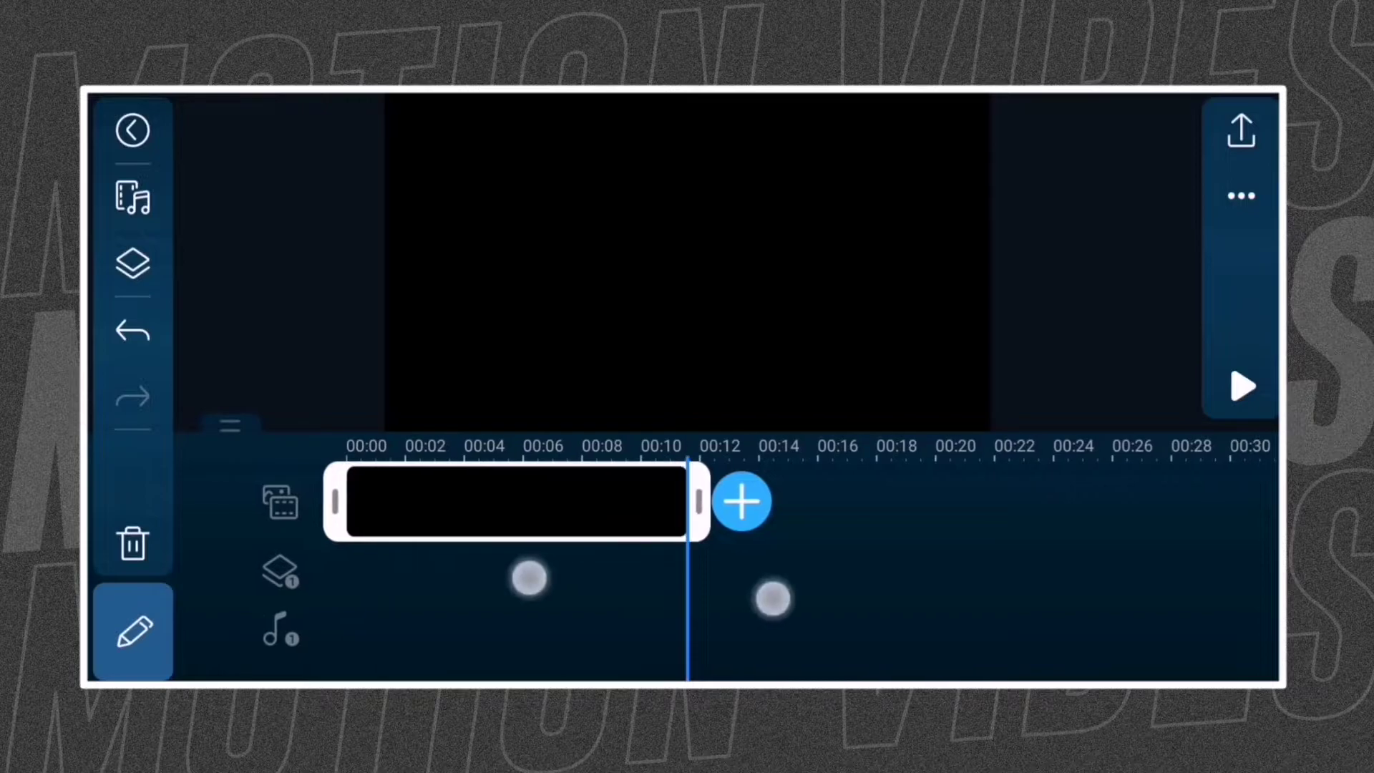
scroll(687, 559, "up", 3)
mouse_move(1171, 601)
left_mouse_down()
mouse_move(1127, 589)
mouse_move(875, 602)
mouse_move(975, 593)
left_mouse_up()
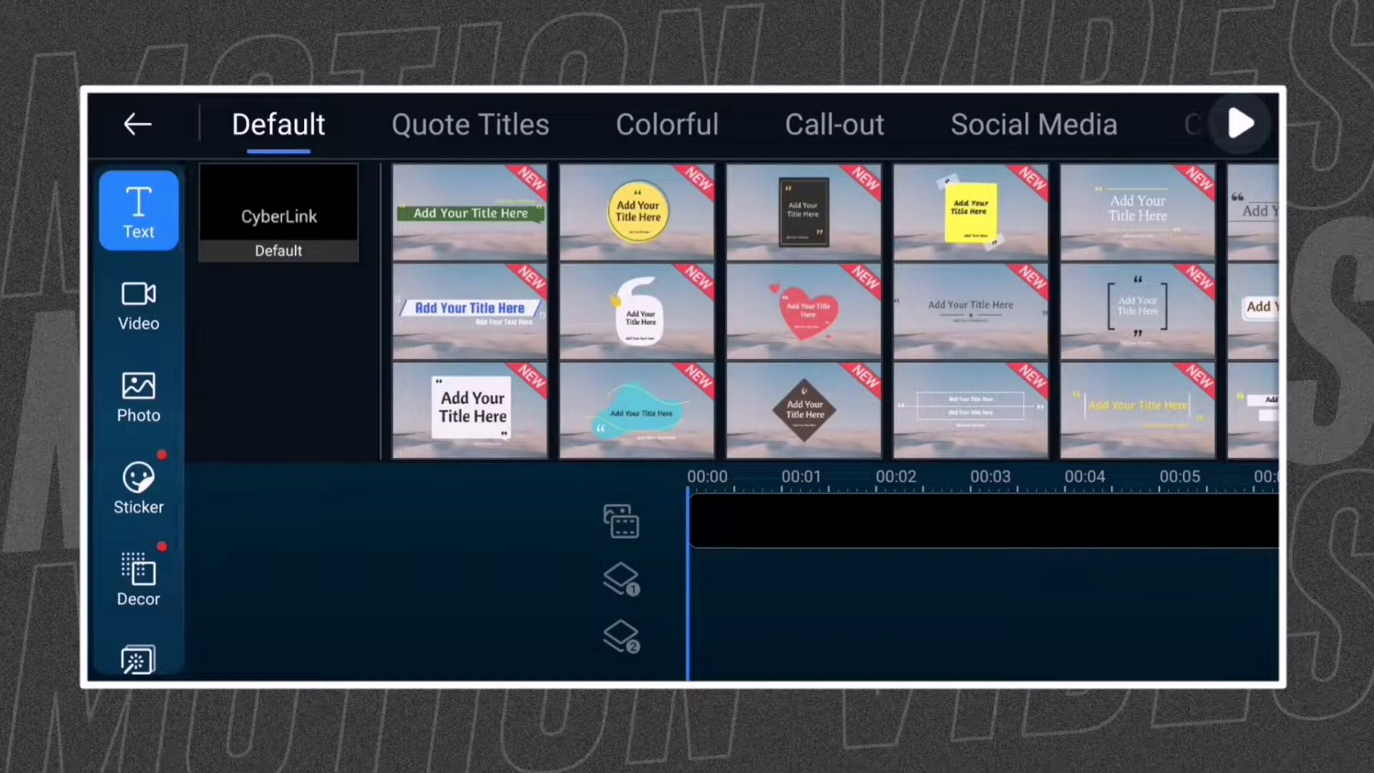
- Add the volcano landscape photo from the pixelLab folder as a full-length layer
left_click(138, 398)
scroll(730, 312, "right", 5)
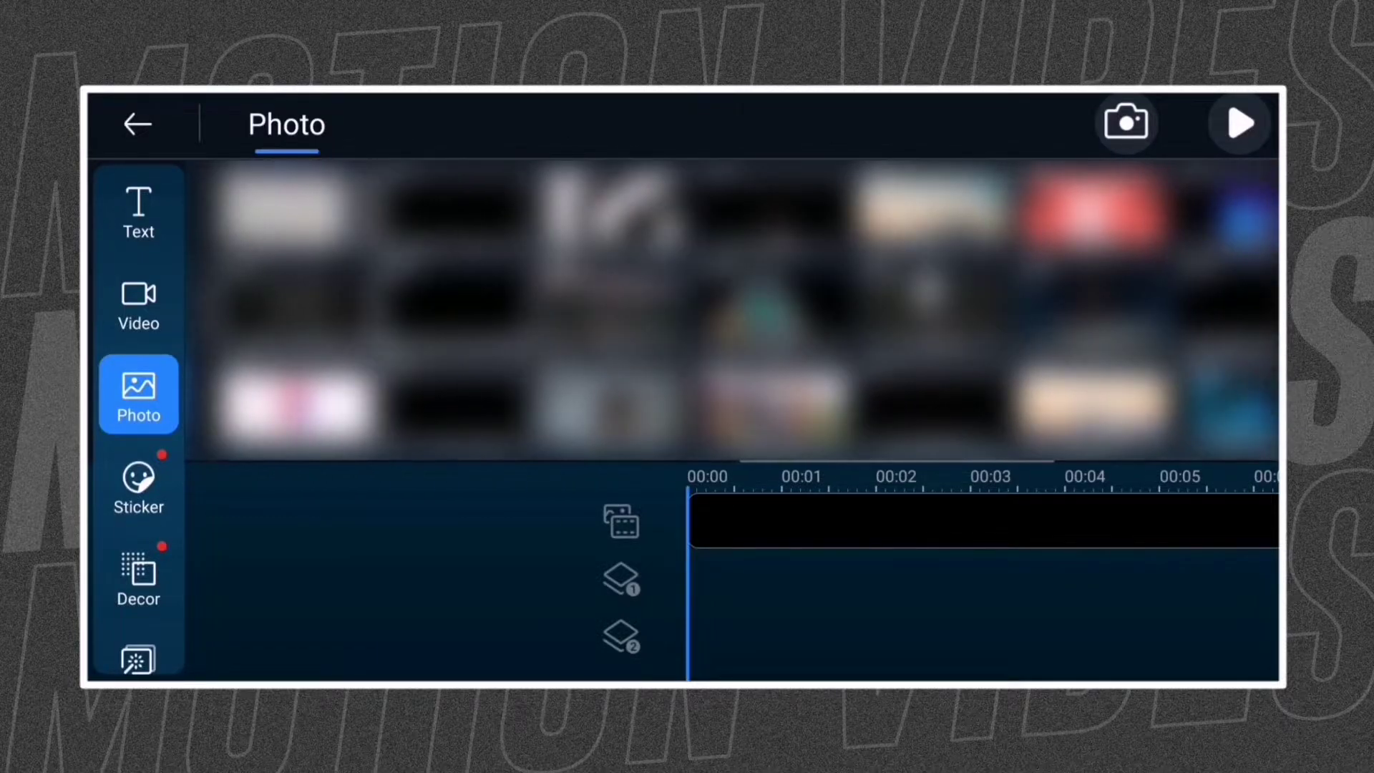
left_click(952, 322)
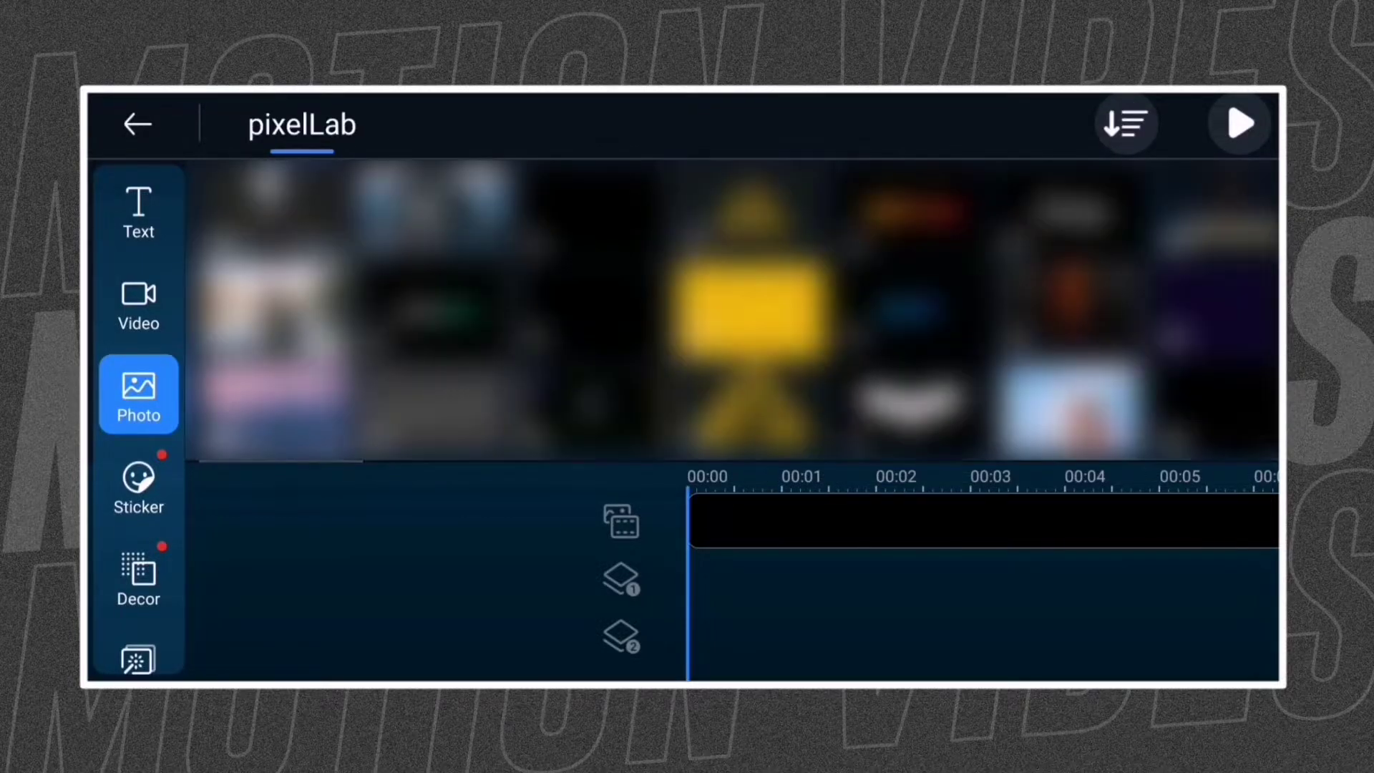
left_click(376, 306)
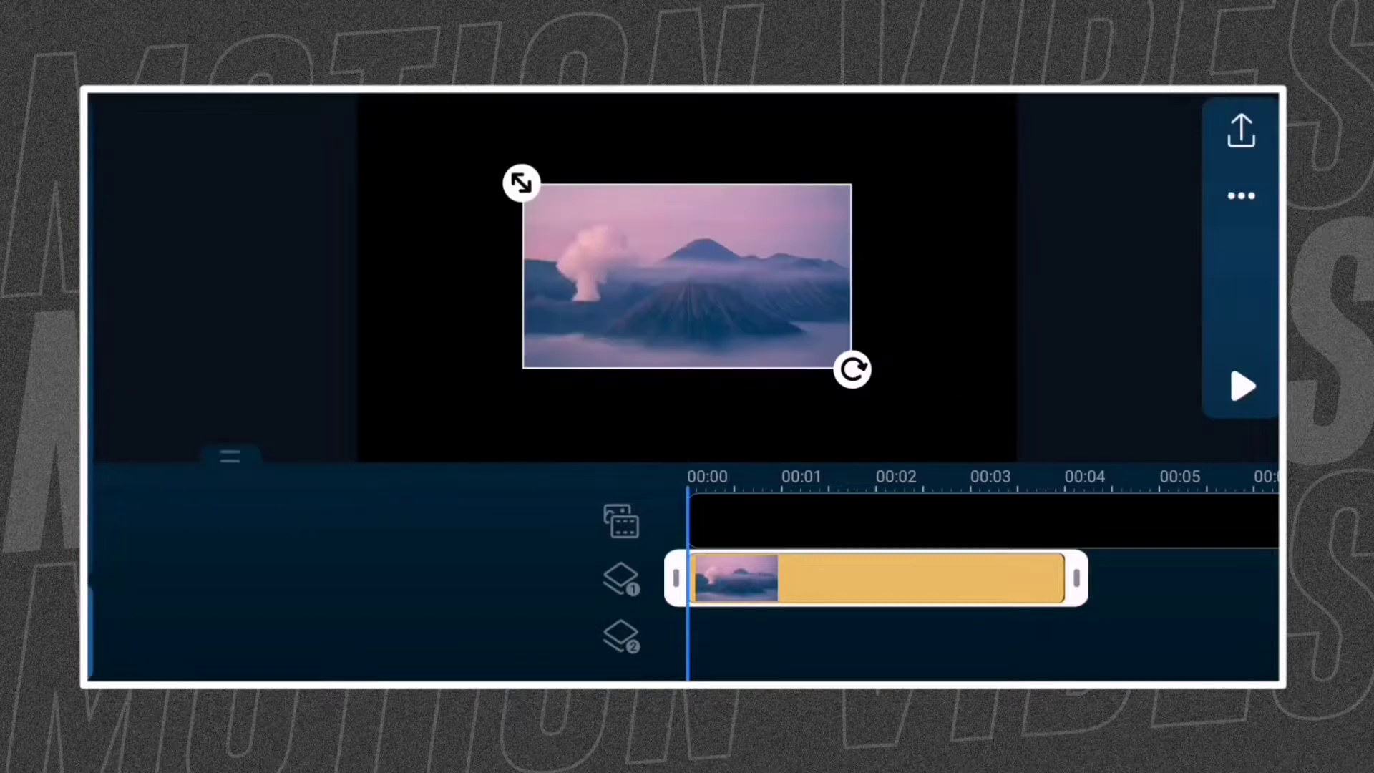
left_click(1217, 589)
left_click_drag(709, 572, 908, 656)
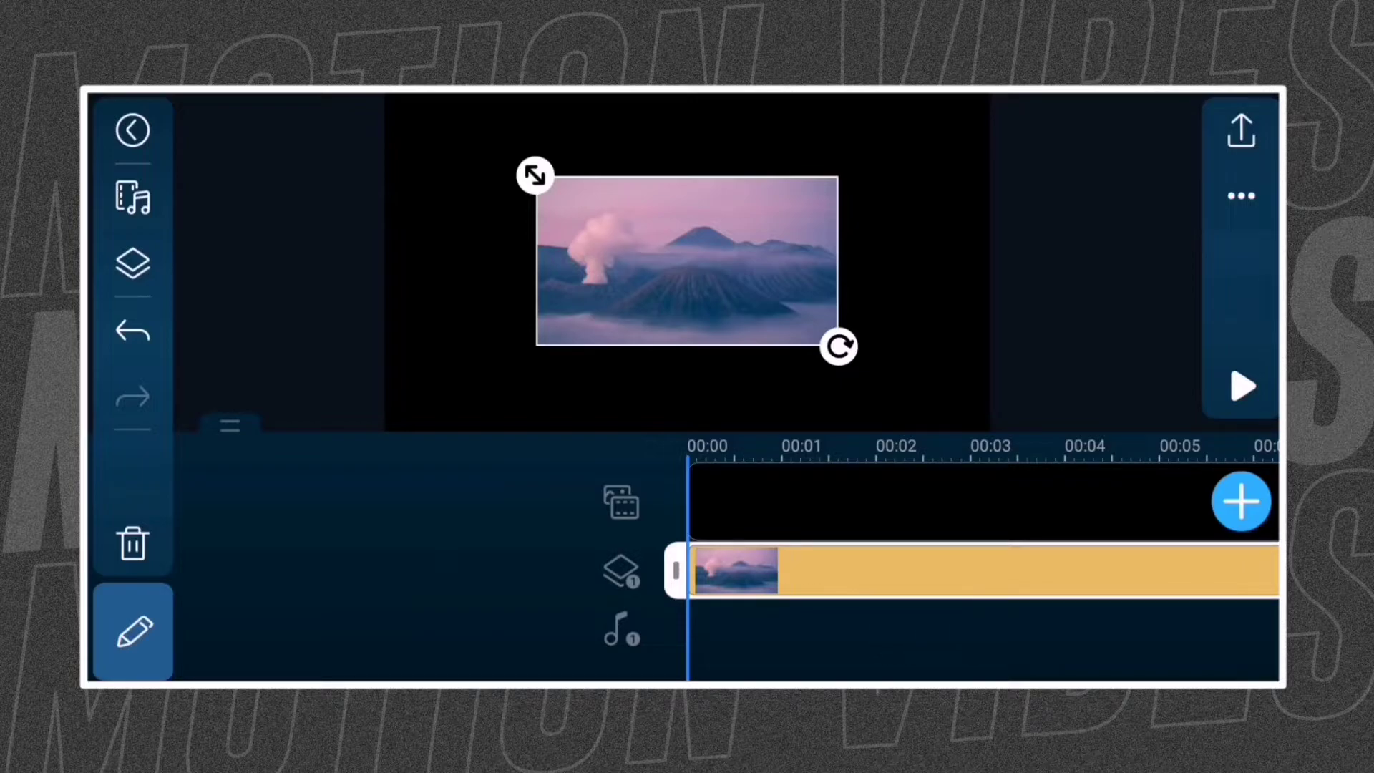
- Keyframe the volcano layer's scale from 1 at 00:00 to about 1.2 at 00:08
left_click(134, 631)
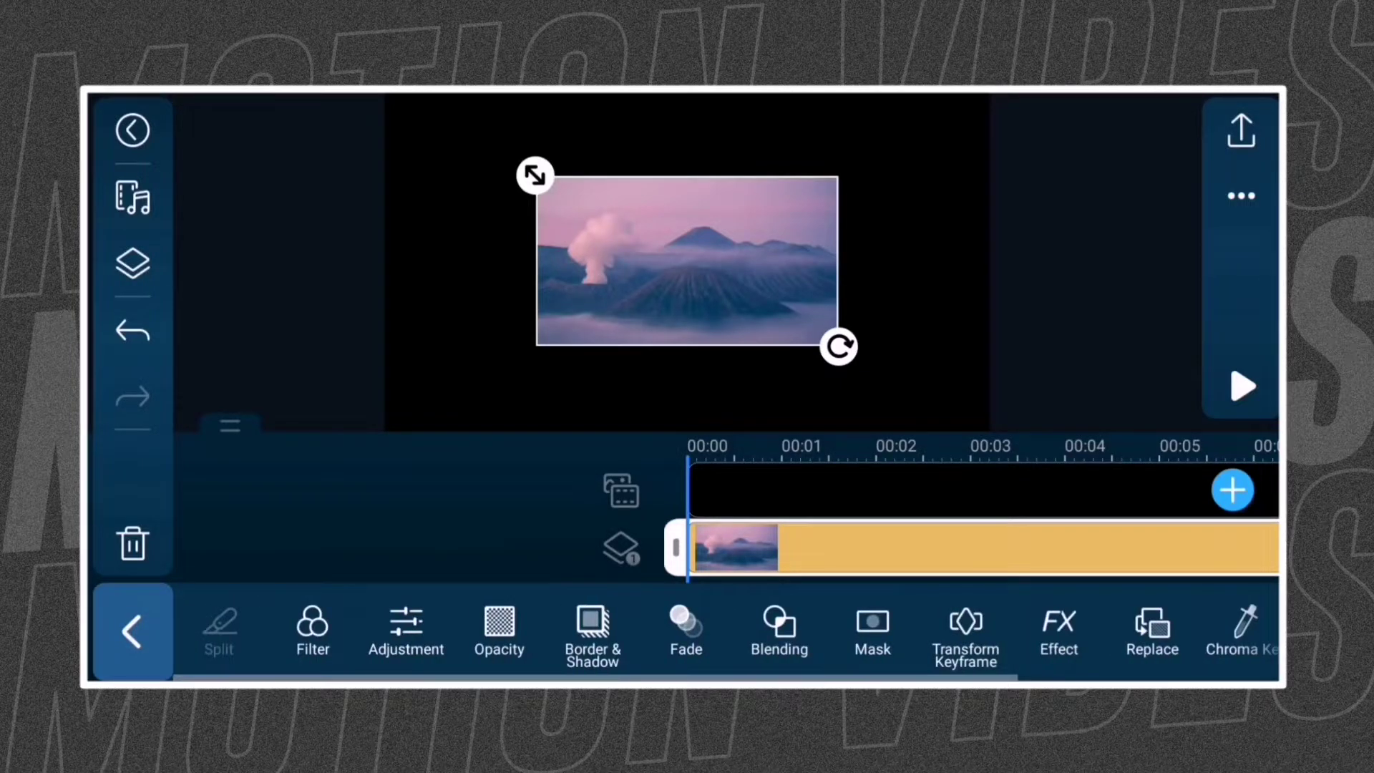
left_click(964, 631)
left_click(1246, 314)
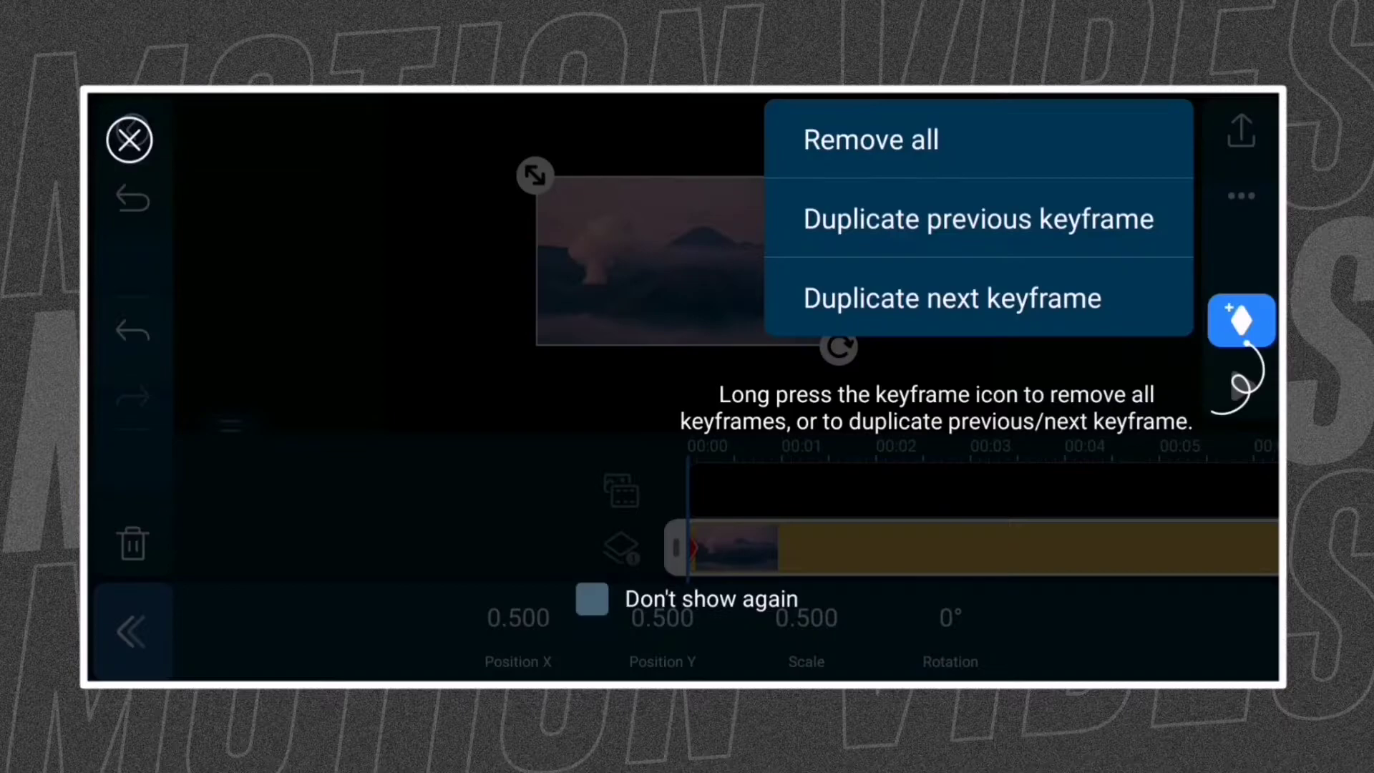
left_click(129, 139)
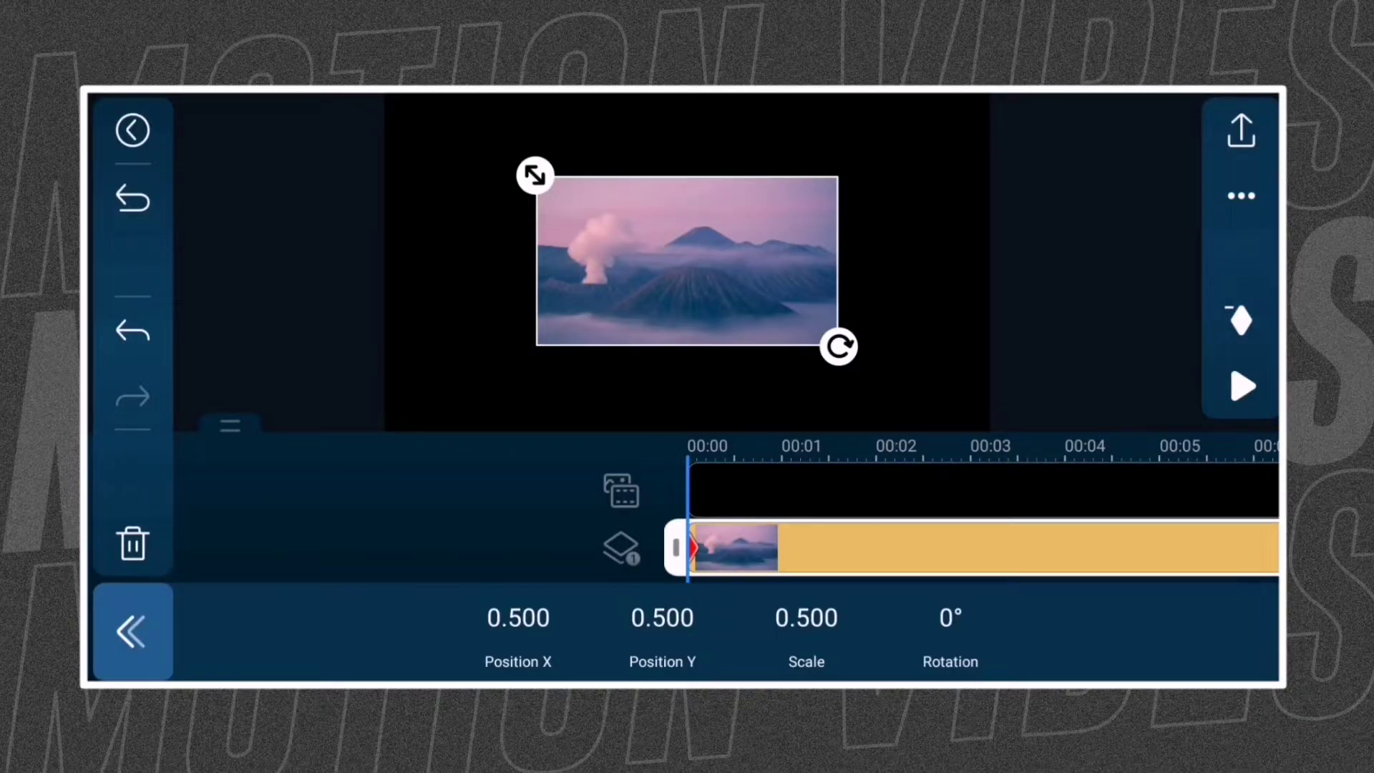
left_click(808, 623)
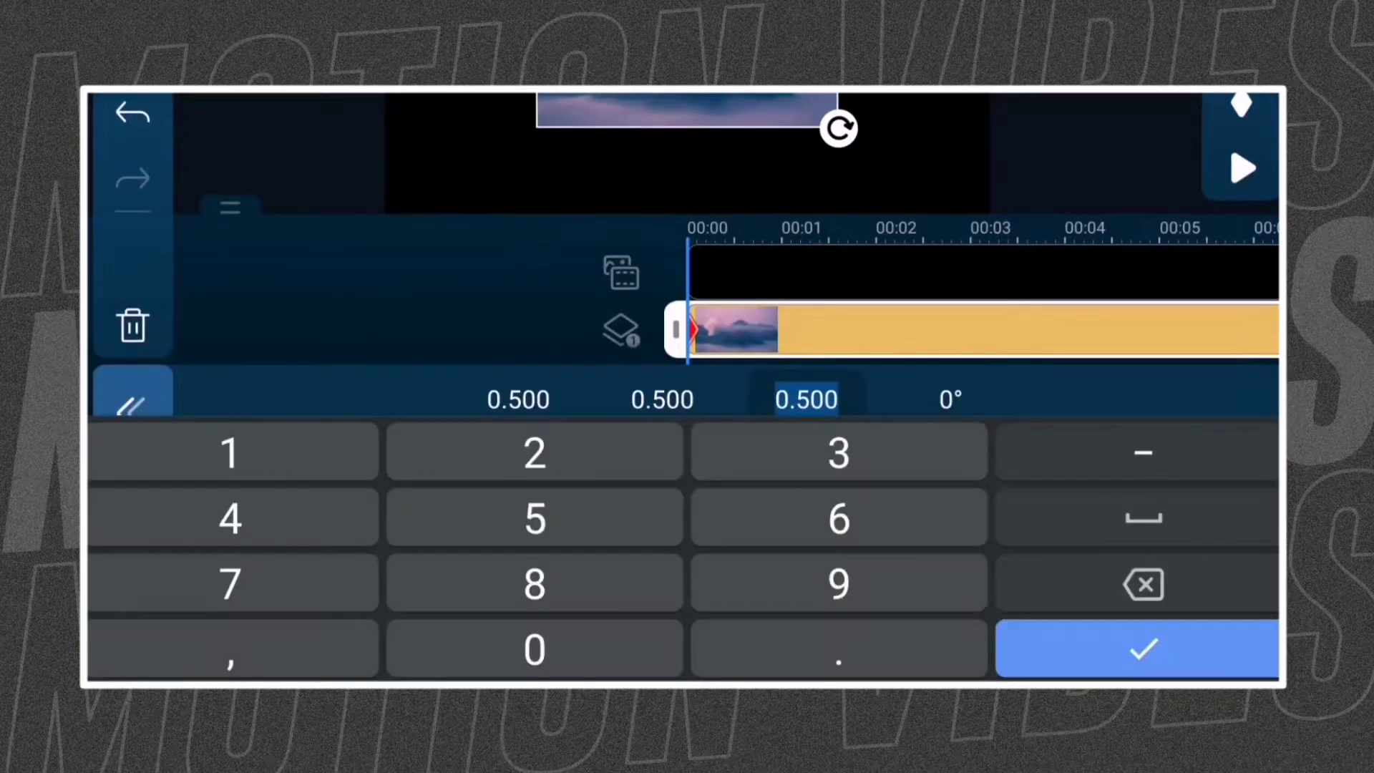
type("0")
left_click(231, 453)
type("1")
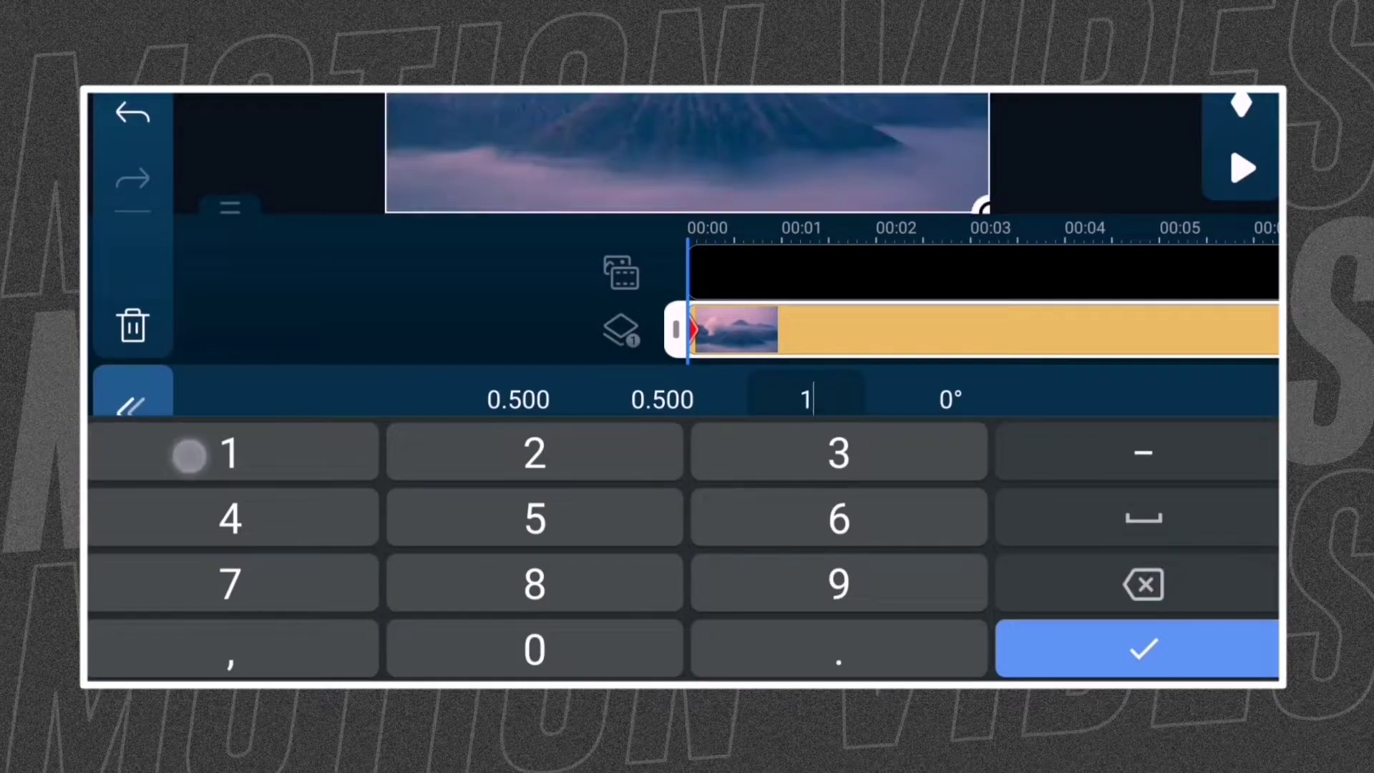
left_click(1138, 649)
left_click(1099, 498)
left_click_drag(984, 502, 1045, 508)
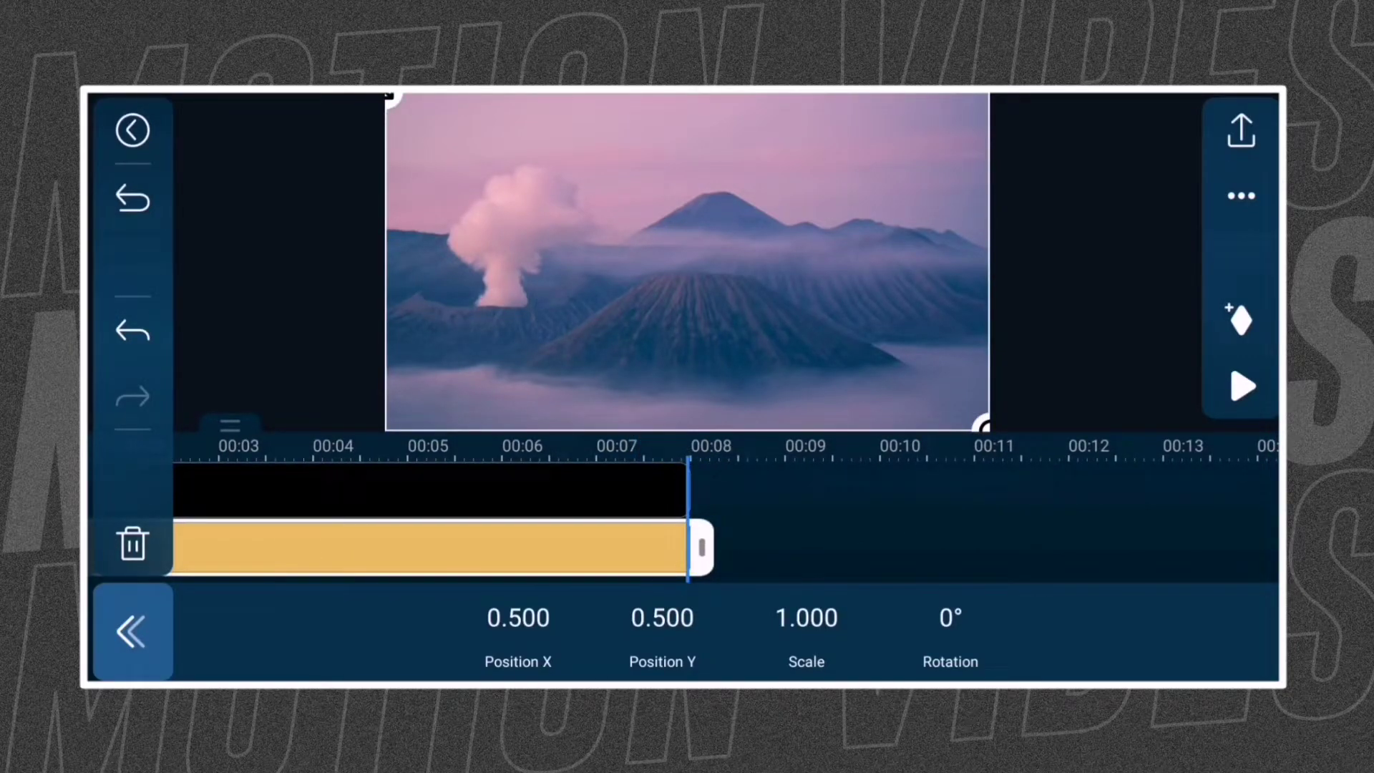
scroll(688, 263, "up", 3)
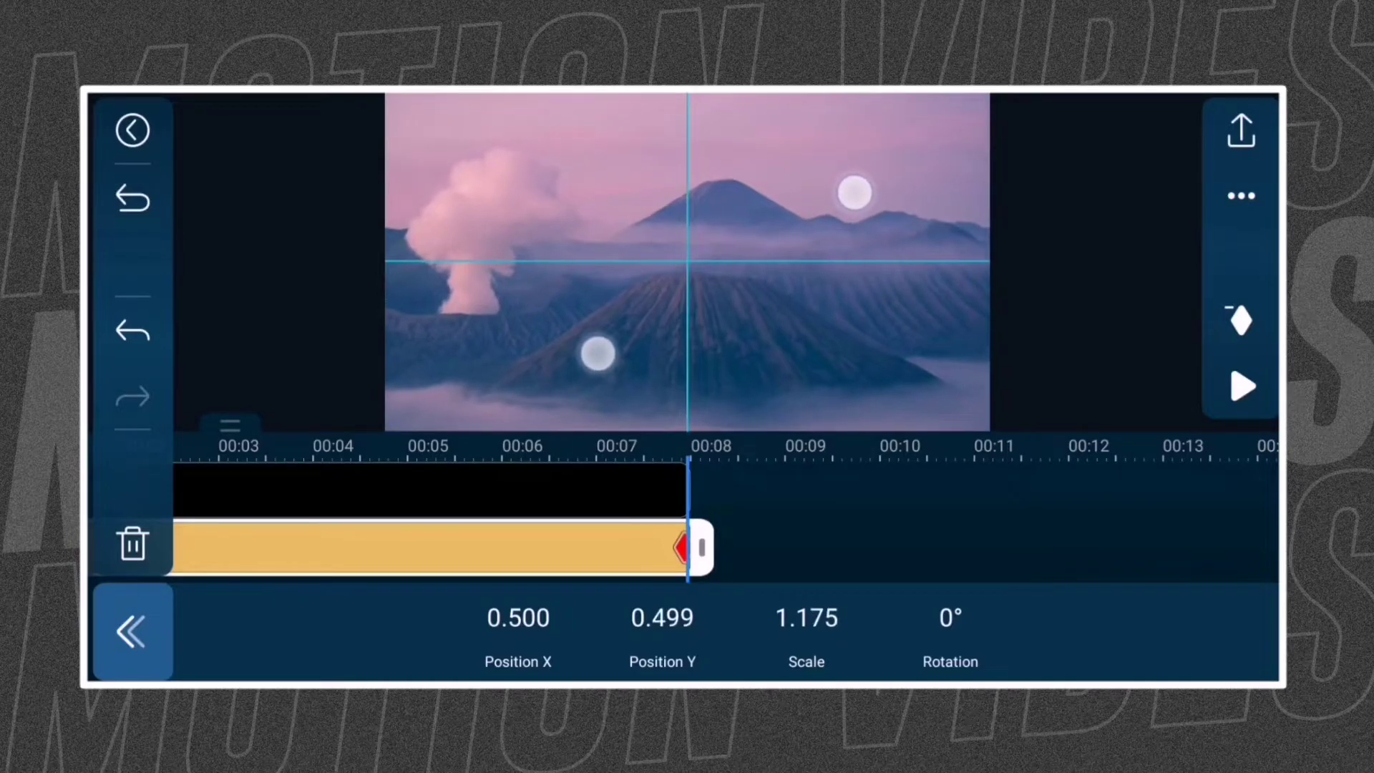
scroll(688, 263, "up", 1)
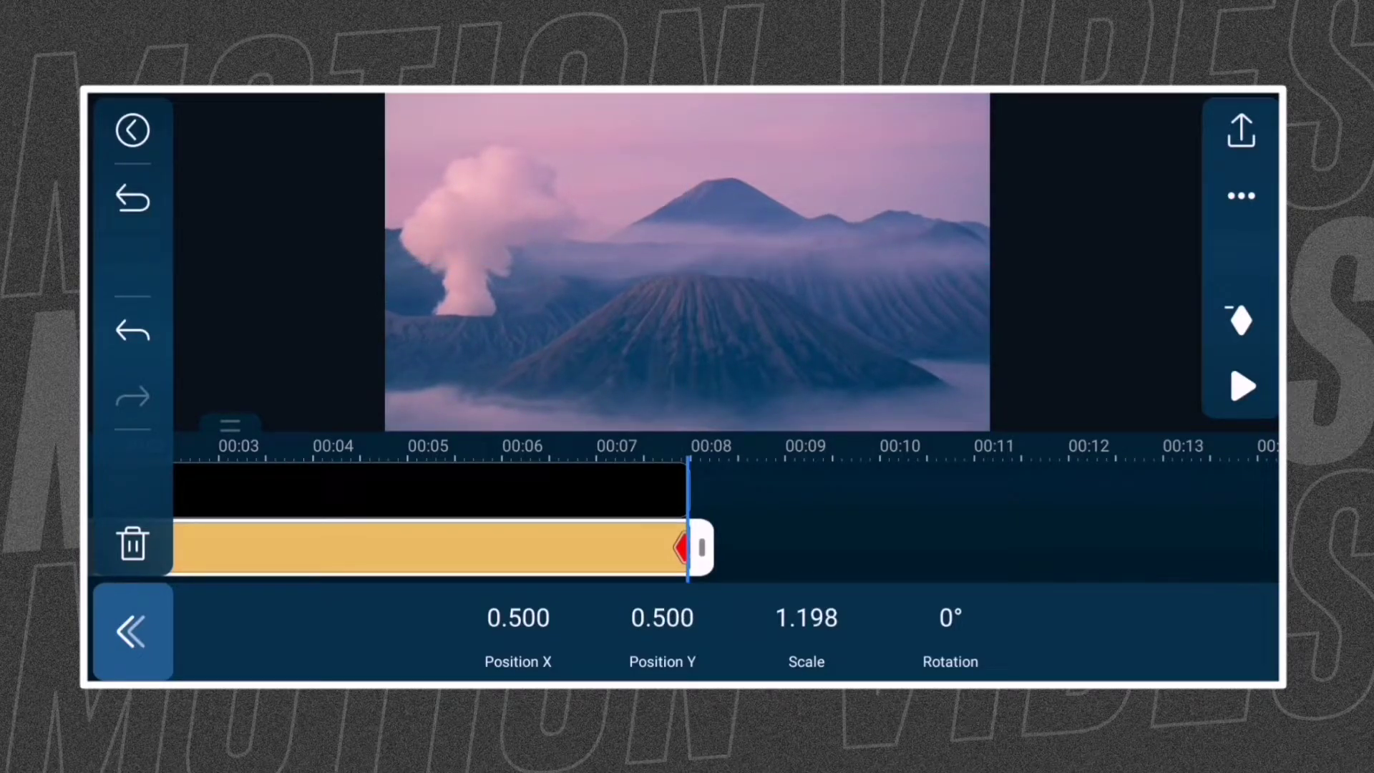
left_click_drag(870, 554, 1267, 555)
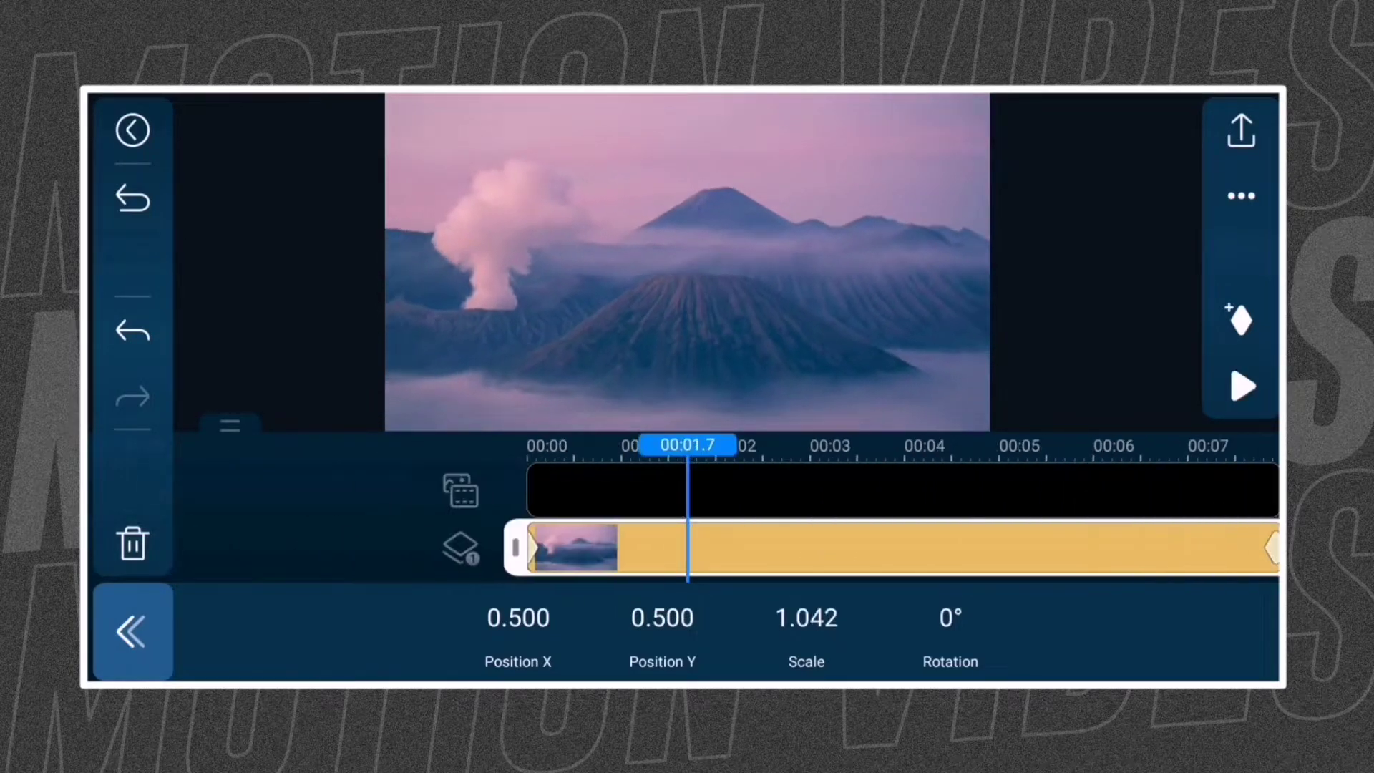
left_click(310, 520)
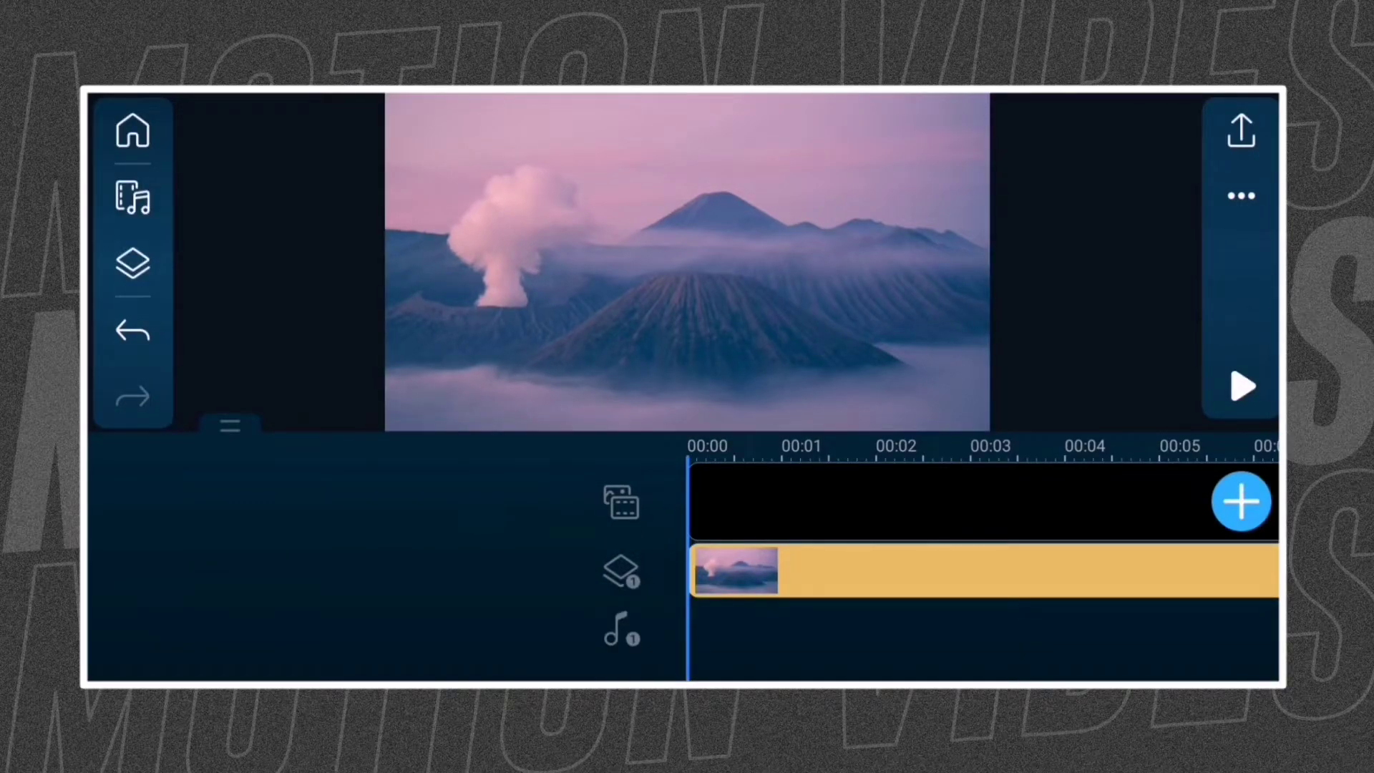
- Add a default text title layer and extend it across the full timeline
left_click(133, 262)
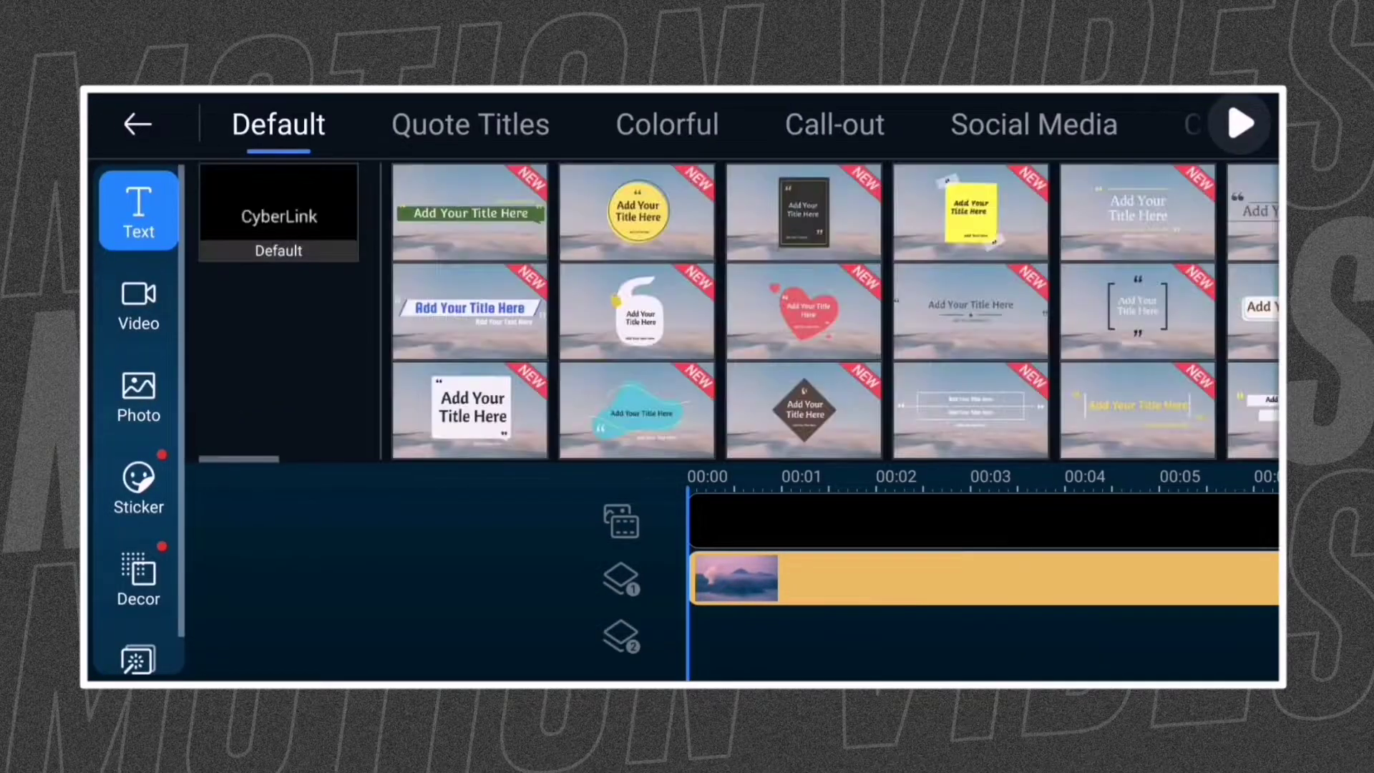
left_click(280, 213)
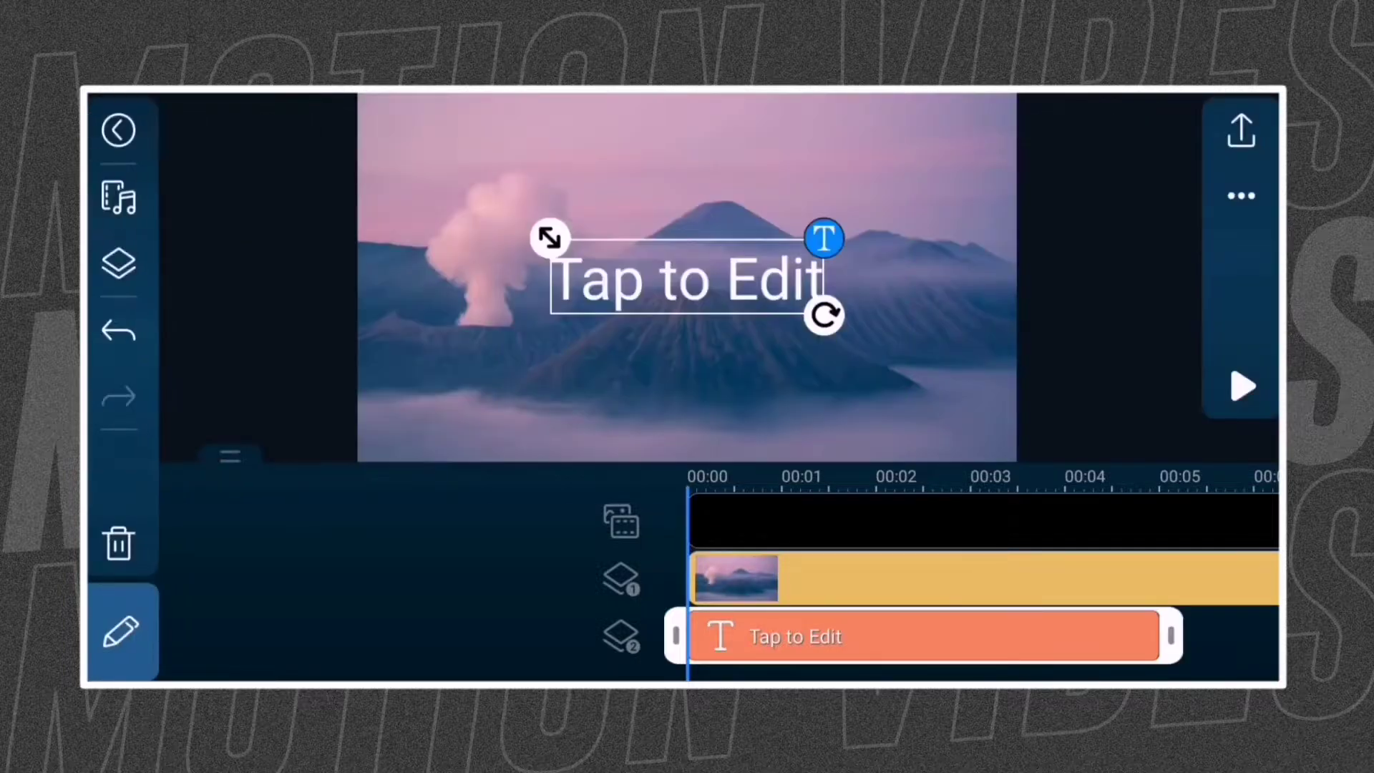
mouse_move(967, 645)
left_mouse_down()
mouse_move(430, 644)
mouse_move(779, 645)
left_mouse_up()
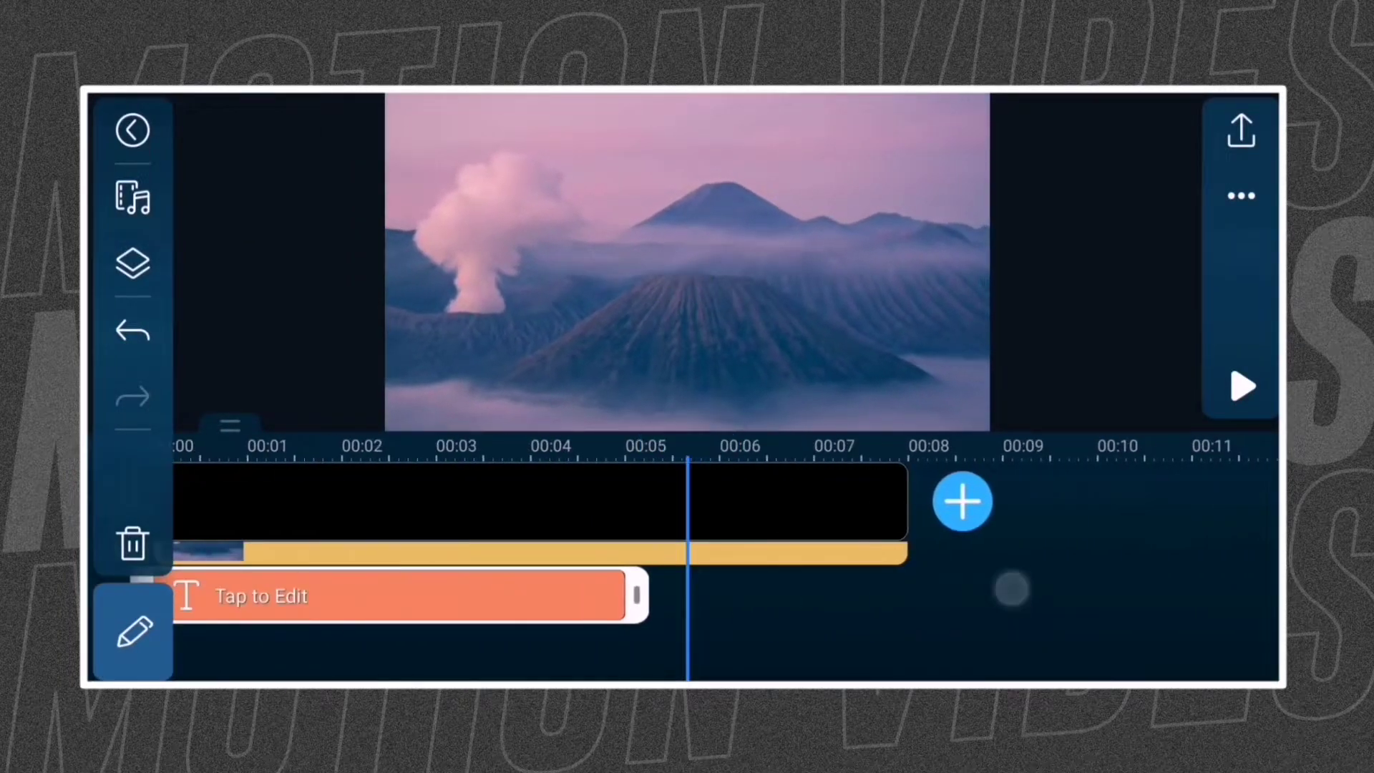
left_click(483, 596)
left_click_drag(737, 595, 1043, 644)
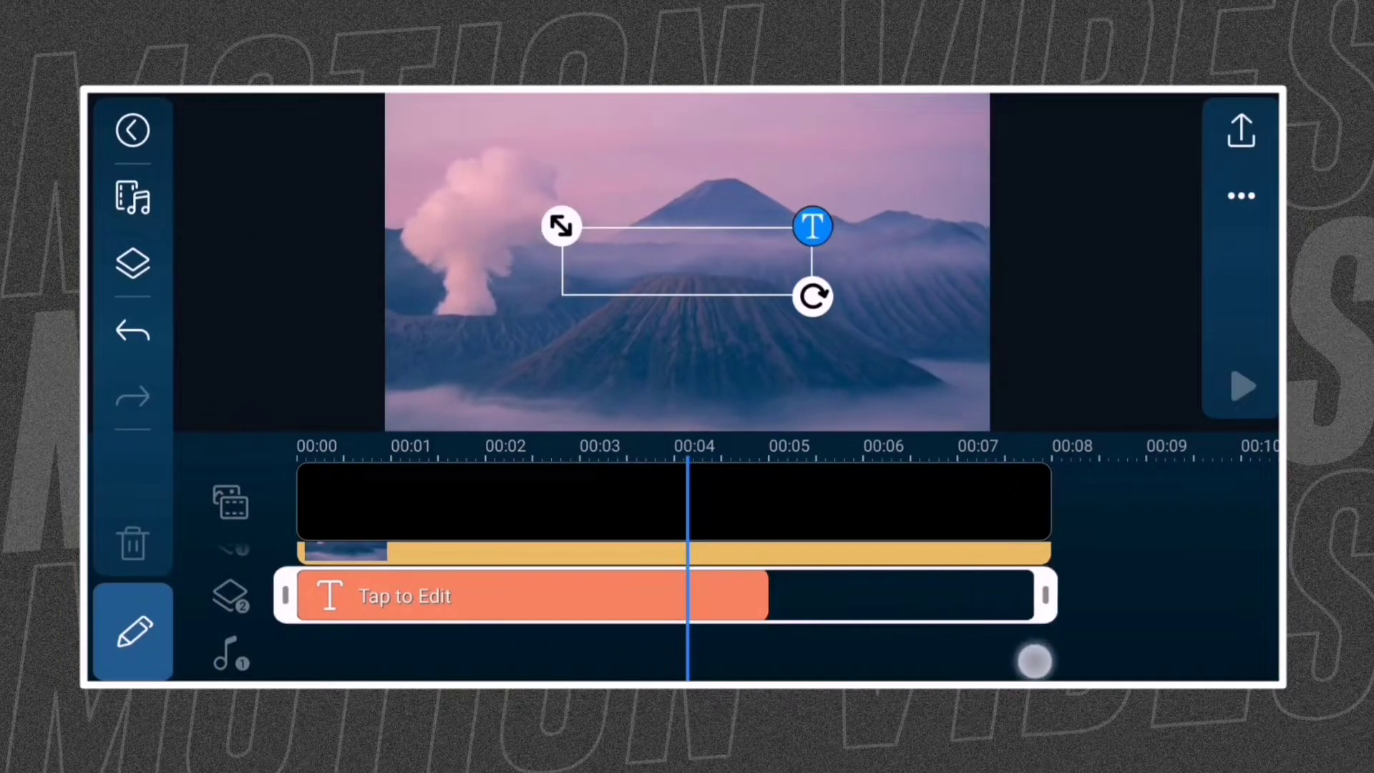
left_click_drag(431, 645, 1074, 644)
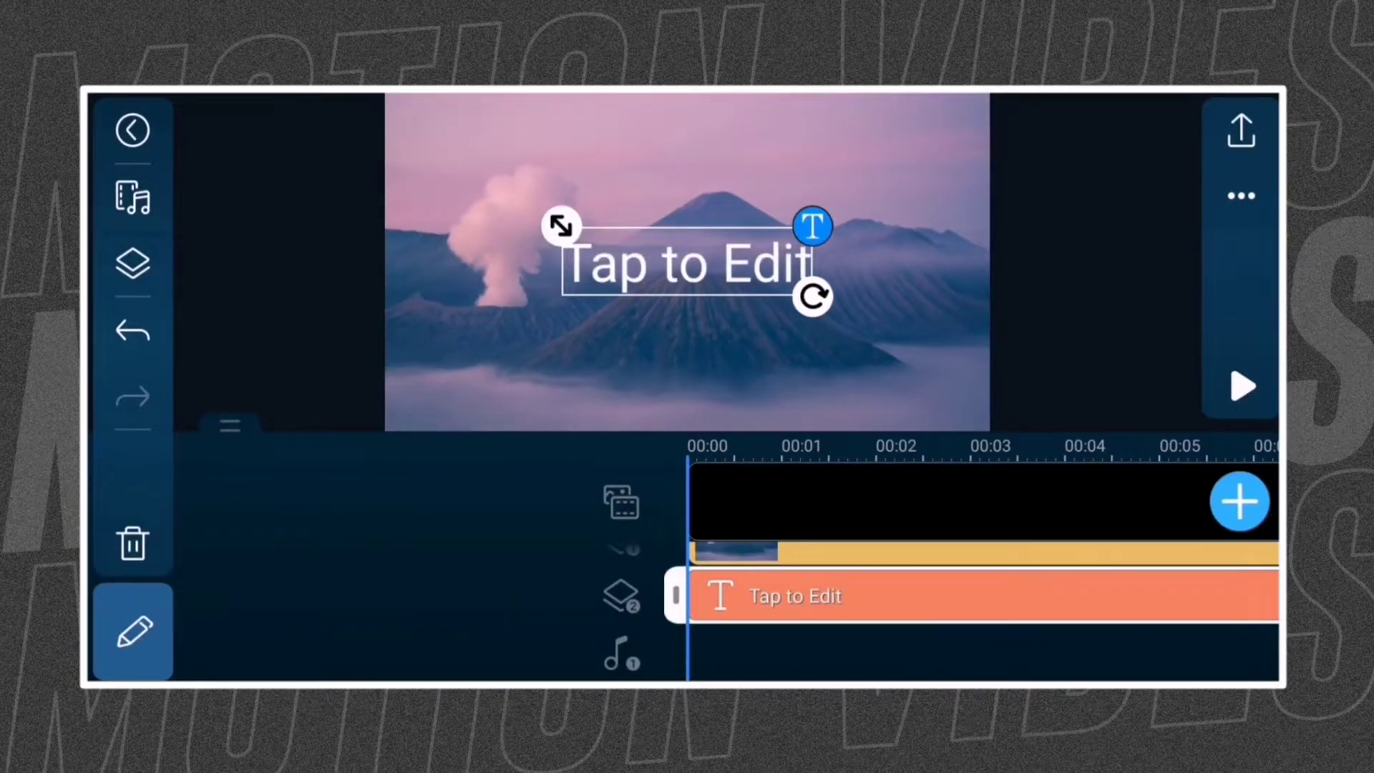
- Replace the placeholder text with the capitalised title 'ADVENTURE'
left_click(695, 253)
left_click(1204, 587)
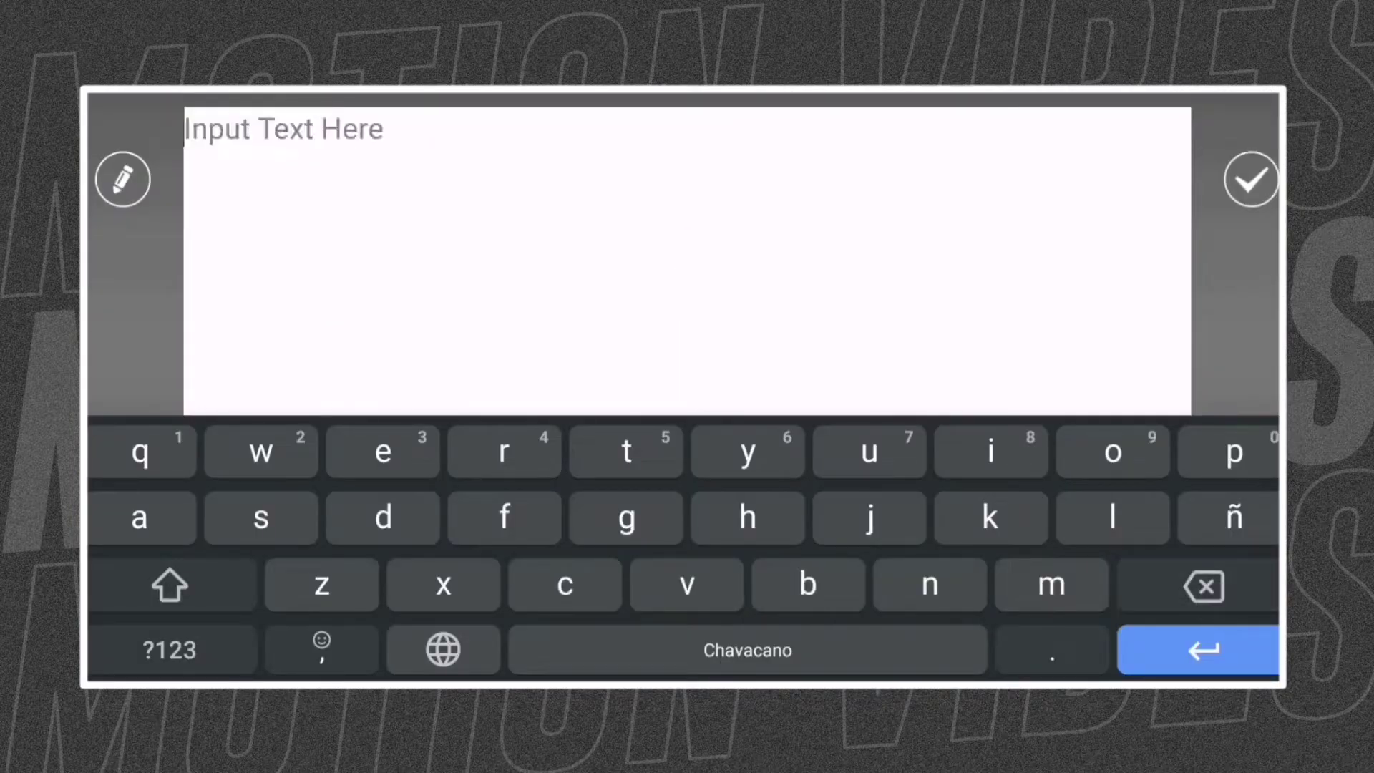
left_click(171, 586)
left_click(170, 586)
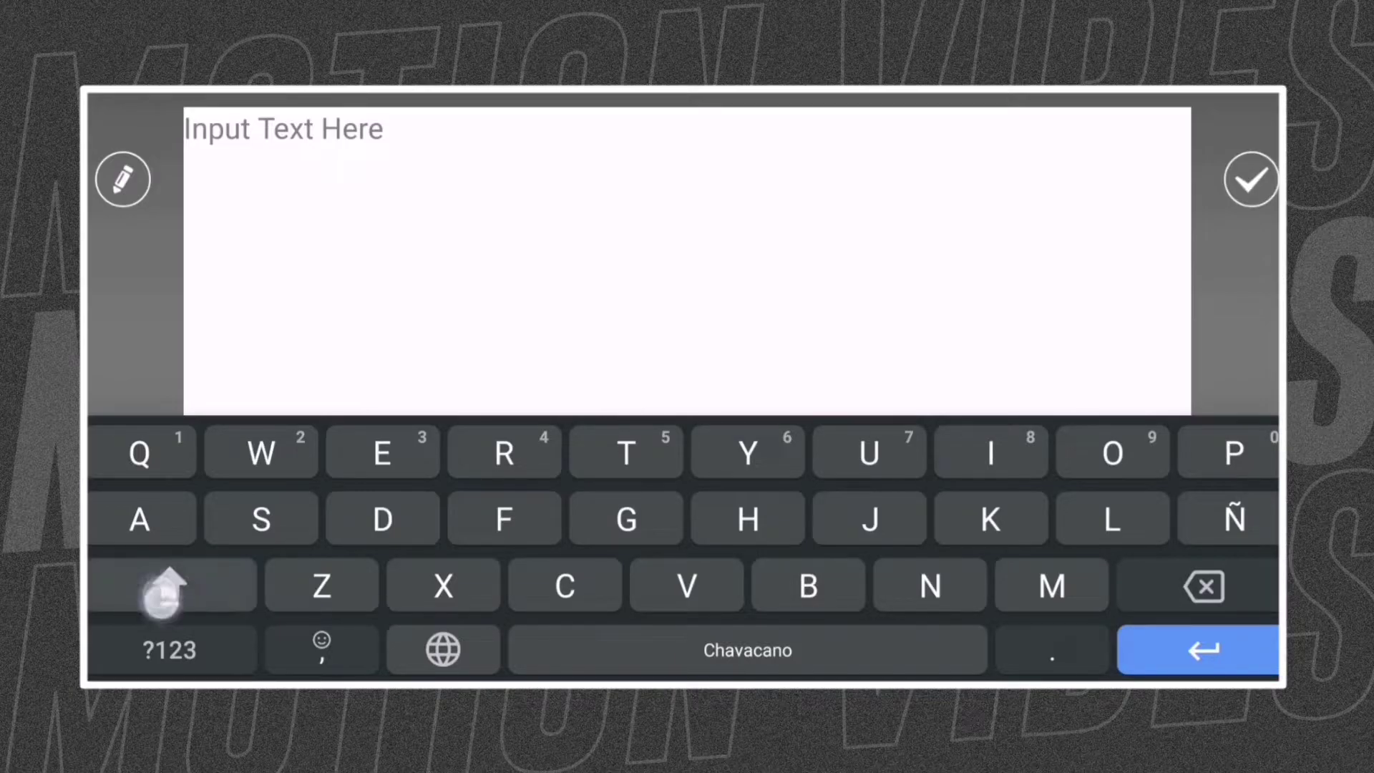
type("AD")
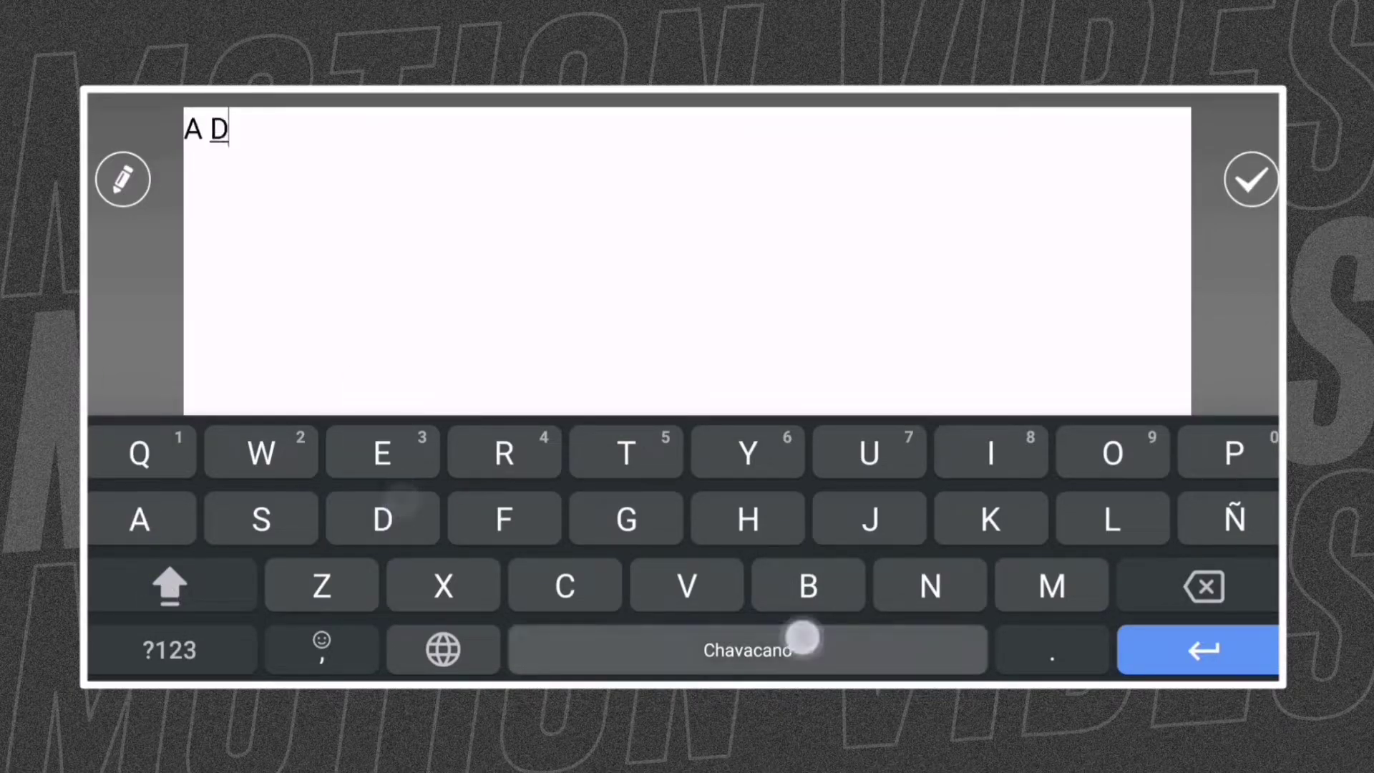
type(" V E N T")
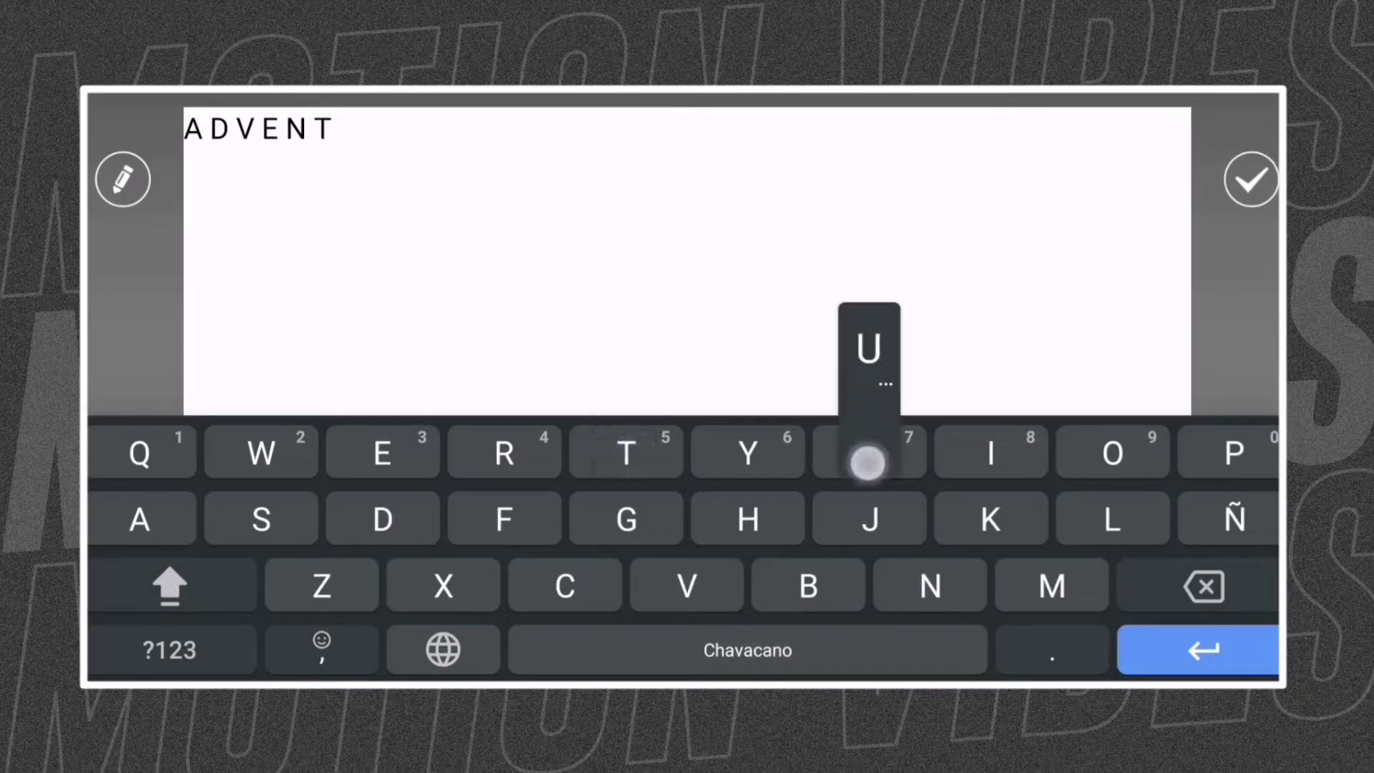
type(" U R E")
left_click(1251, 180)
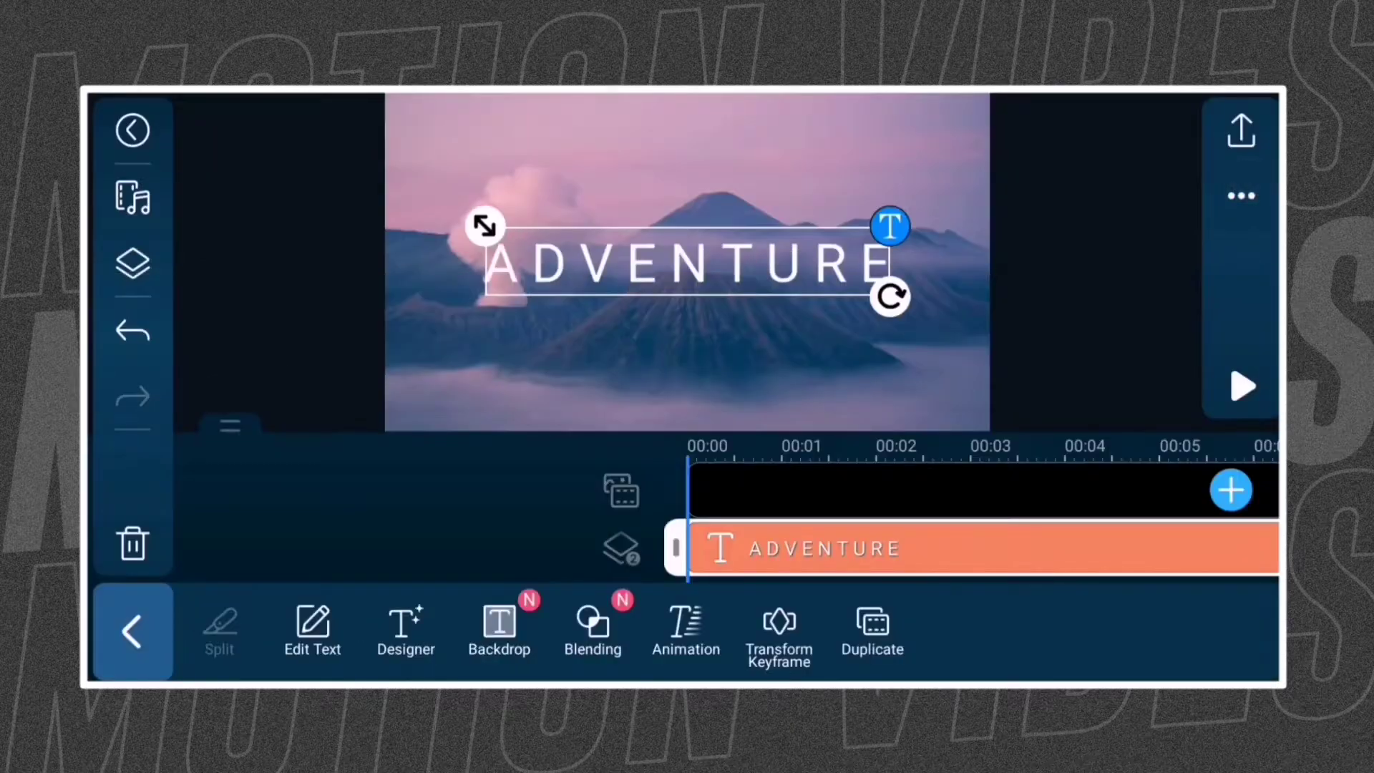
- Set the title font to Bebas and return to the timeline
left_click(406, 629)
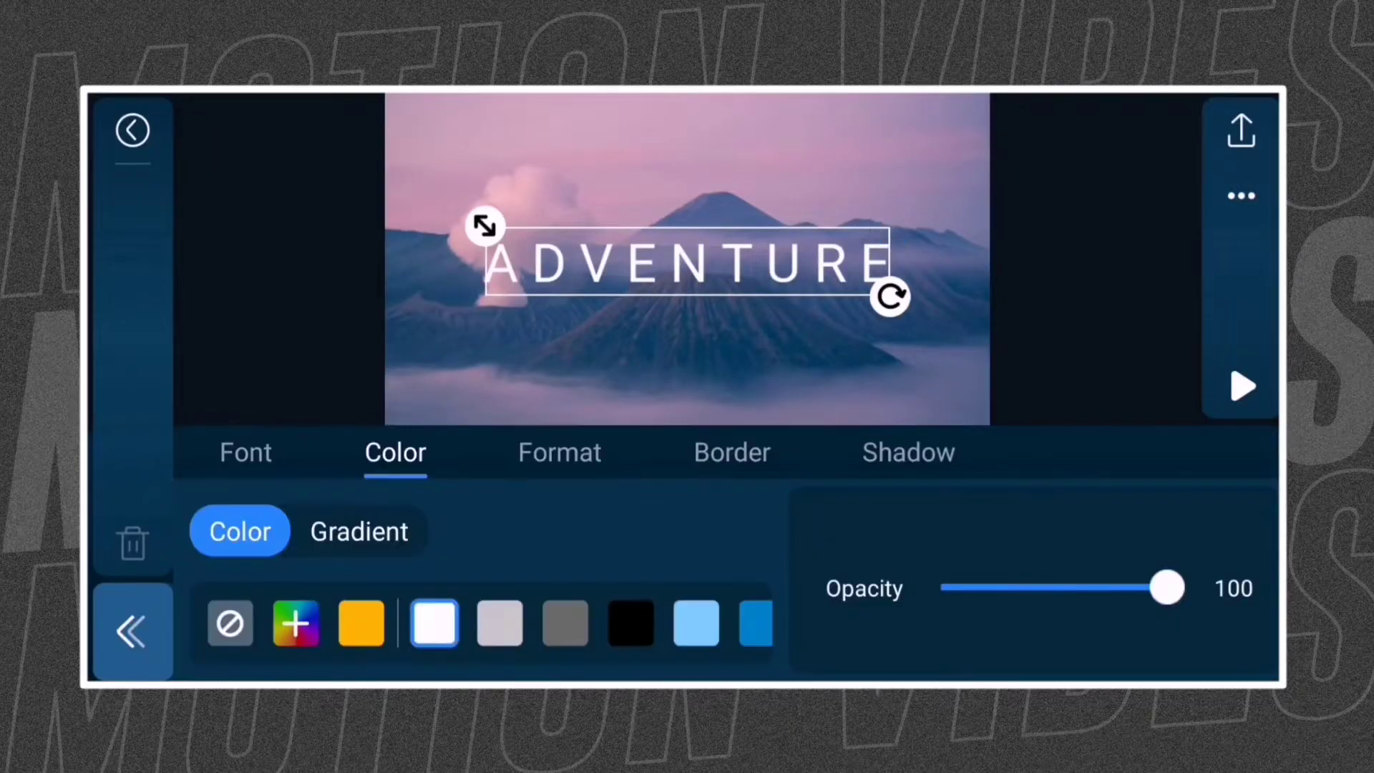
left_click(245, 452)
scroll(988, 594, "down", 5)
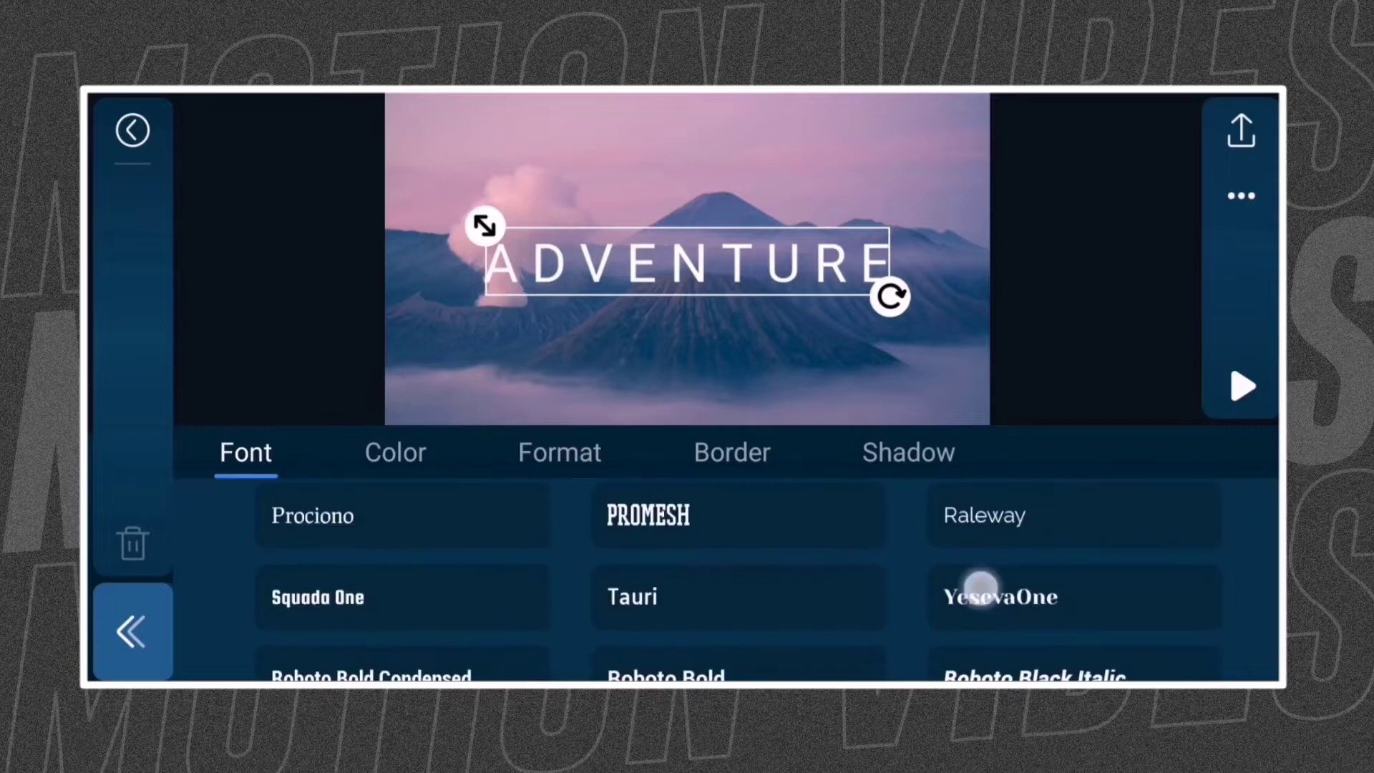
scroll(1030, 517, "up", 2)
scroll(988, 622, "down", 5)
scroll(999, 602, "down", 5)
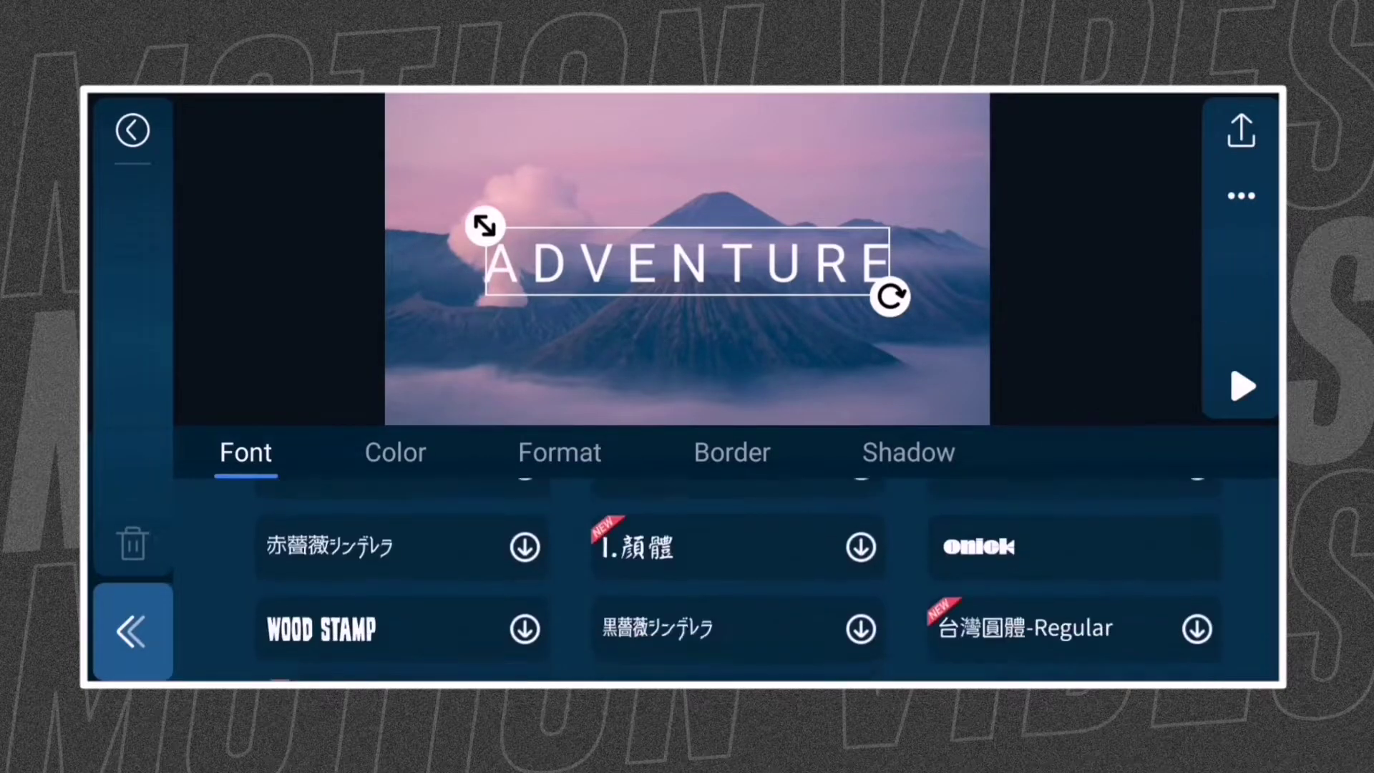
scroll(999, 602, "down", 5)
scroll(998, 601, "down", 5)
scroll(999, 602, "down", 5)
scroll(1006, 603, "down", 2)
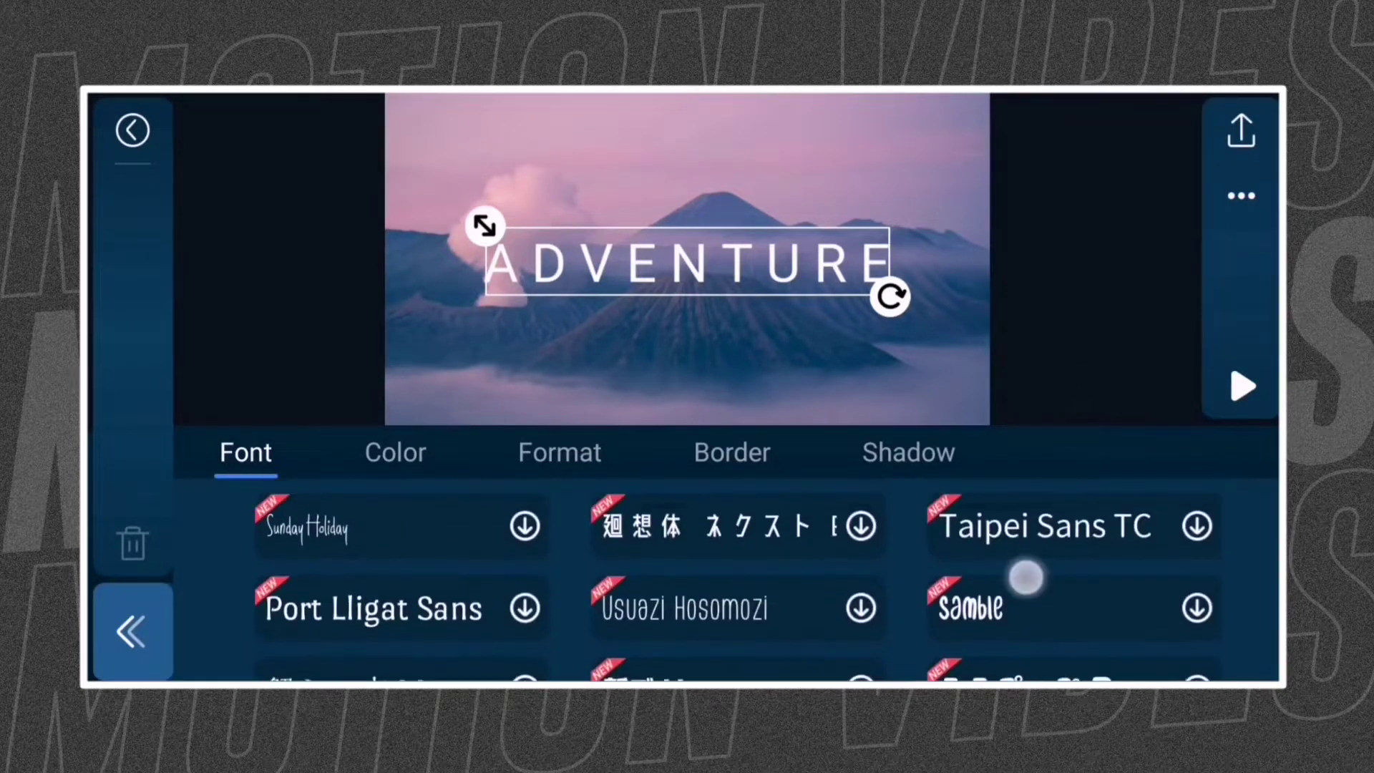
scroll(1005, 580, "up", 1)
left_click(739, 560)
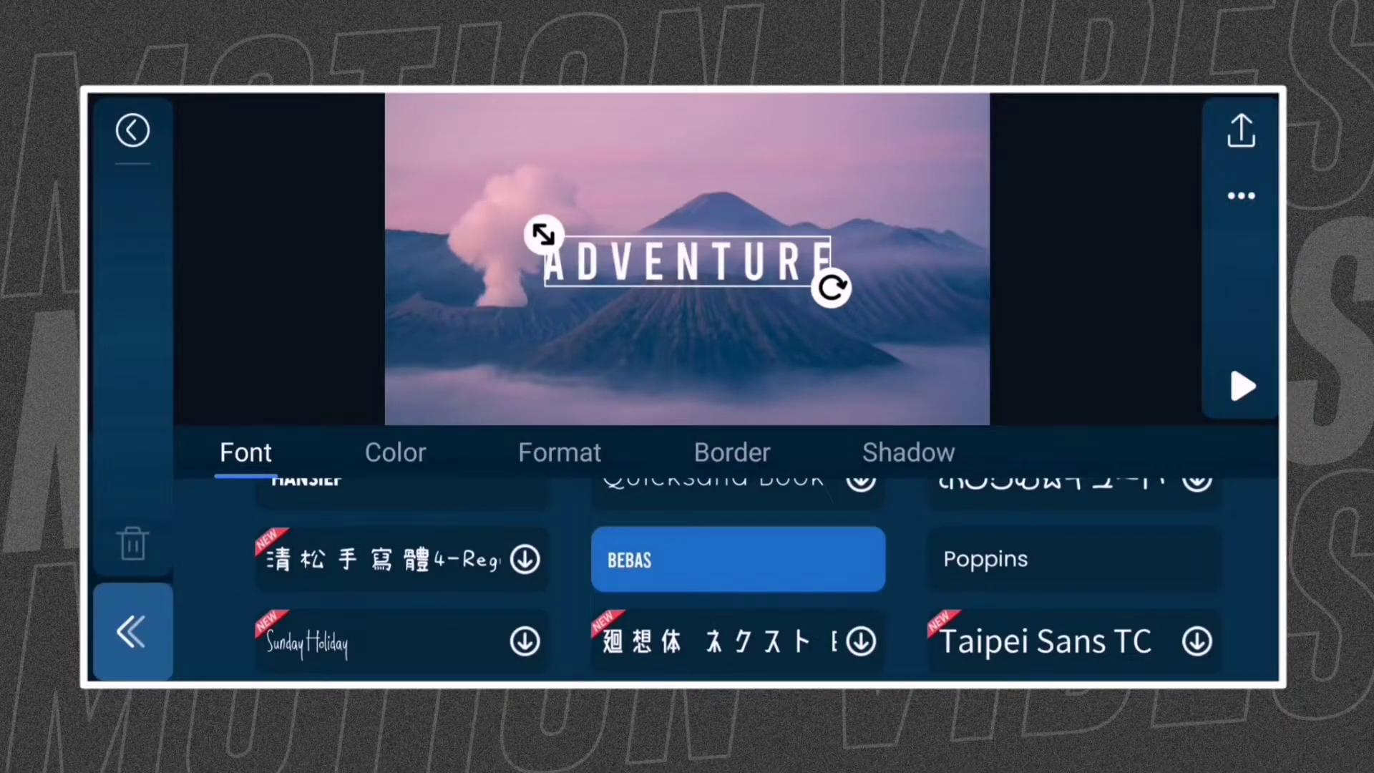
left_click(134, 632)
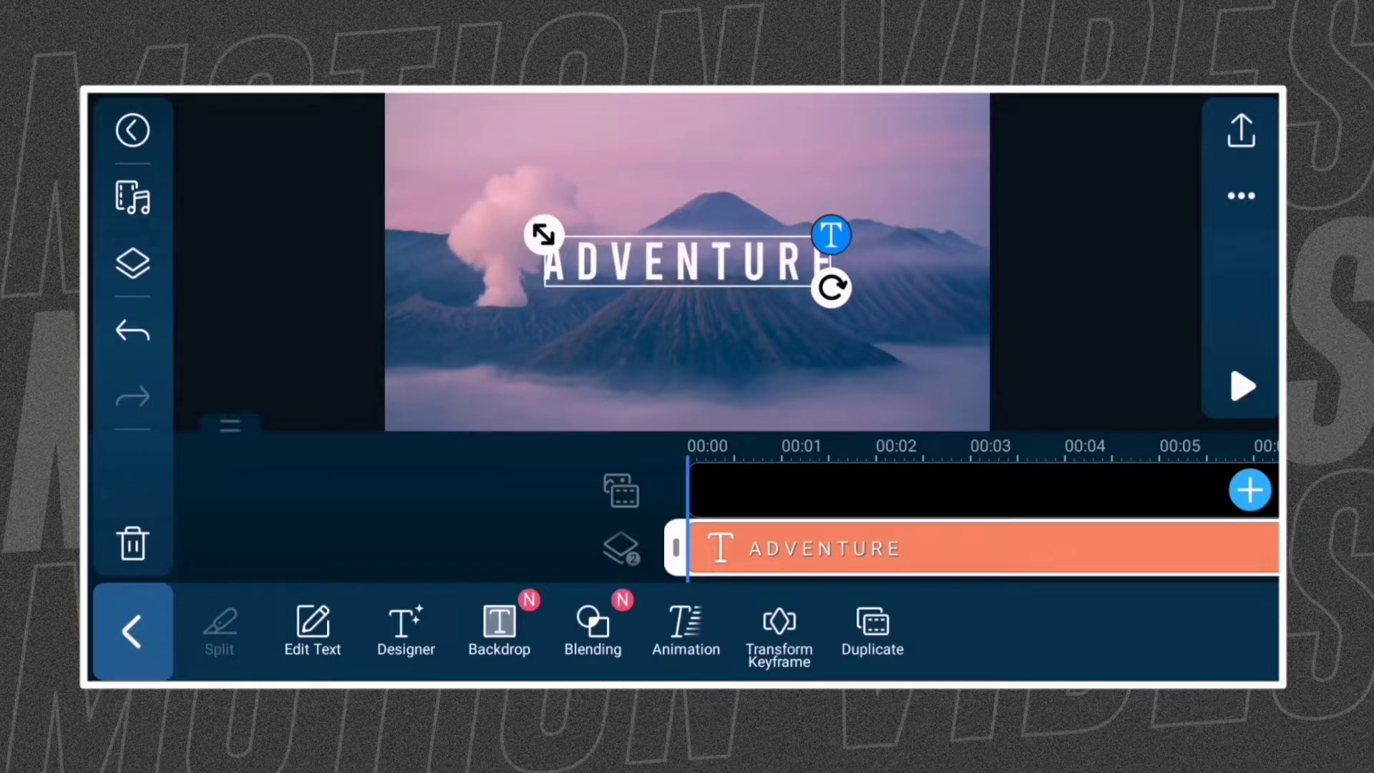
left_click(391, 544)
mouse_move(1101, 614)
left_mouse_down()
mouse_move(644, 607)
mouse_move(1074, 601)
left_mouse_up()
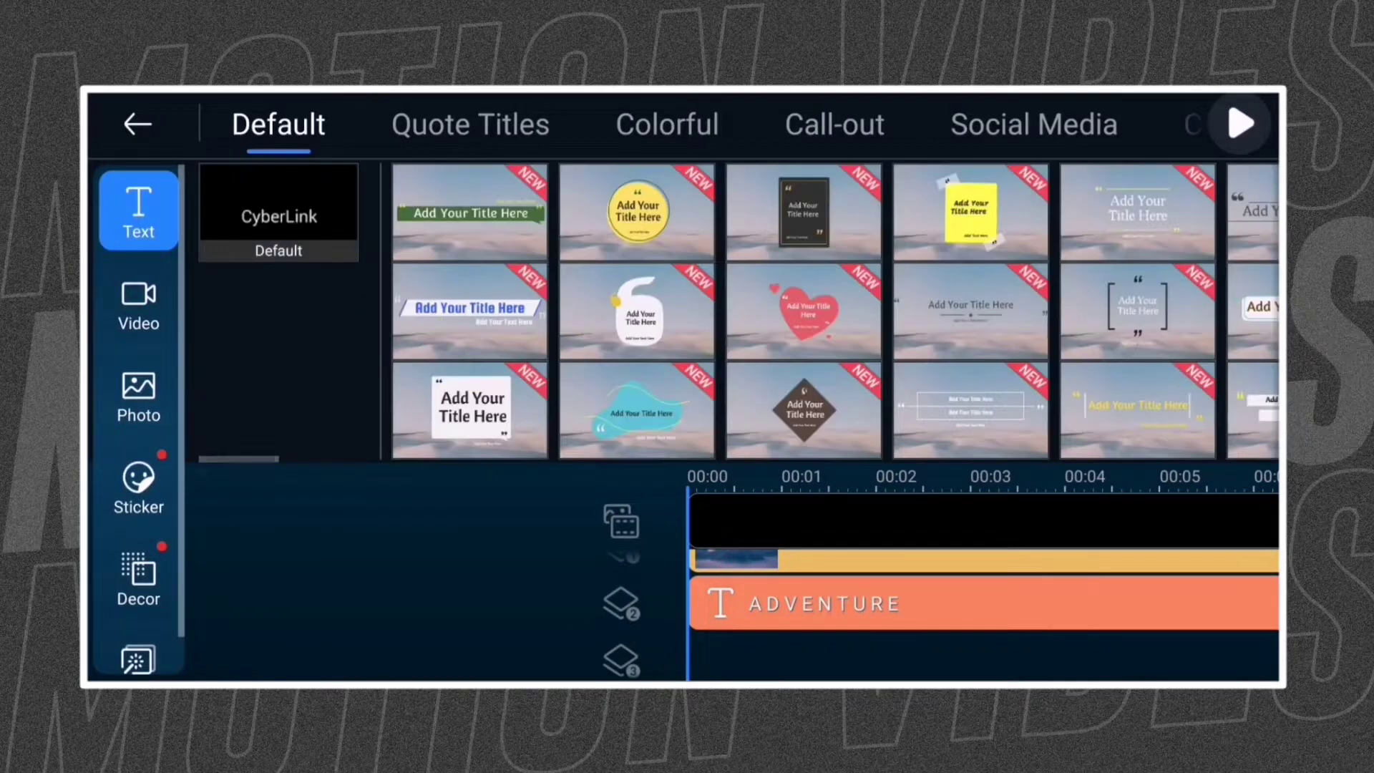
- Add the first Png Elements particle image as an overlay stretched to the video's end
left_click(138, 397)
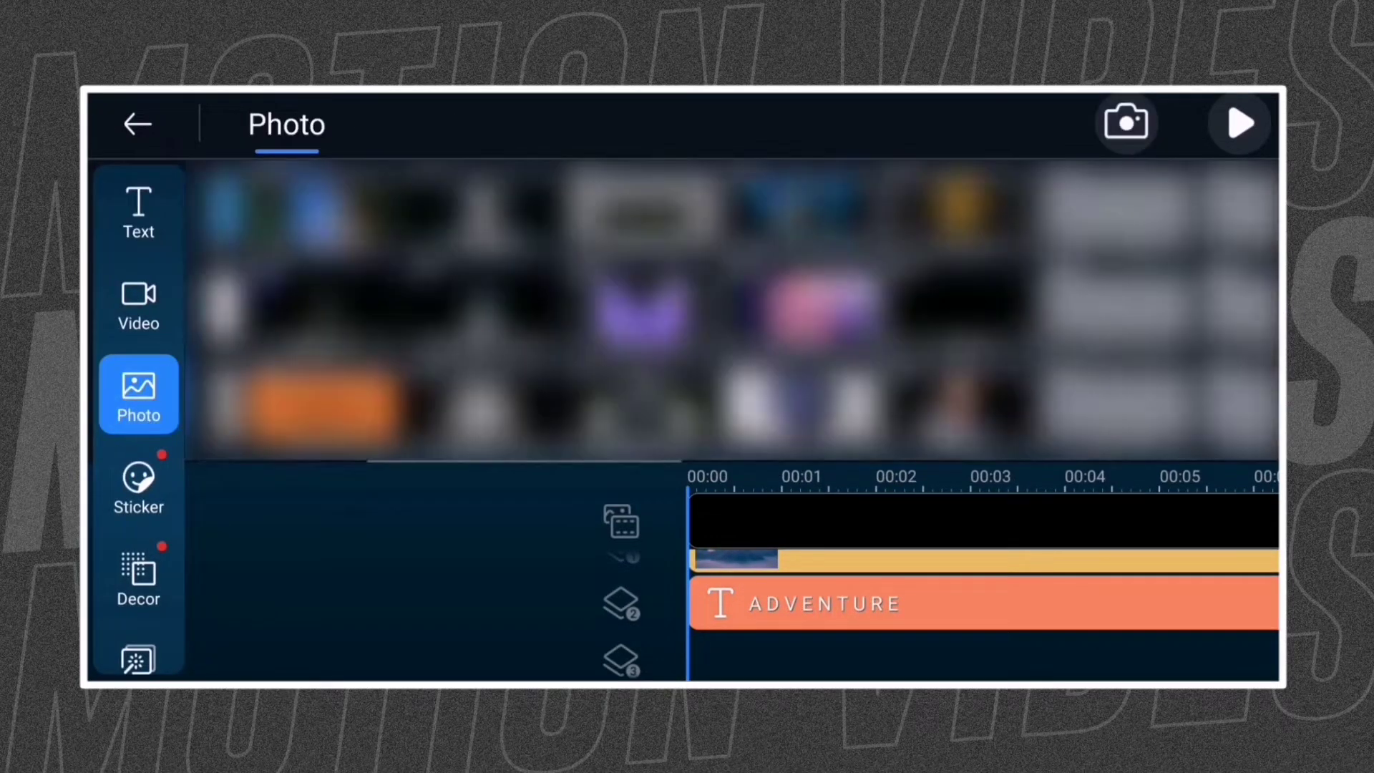
scroll(735, 311, "right", 5)
scroll(735, 312, "right", 5)
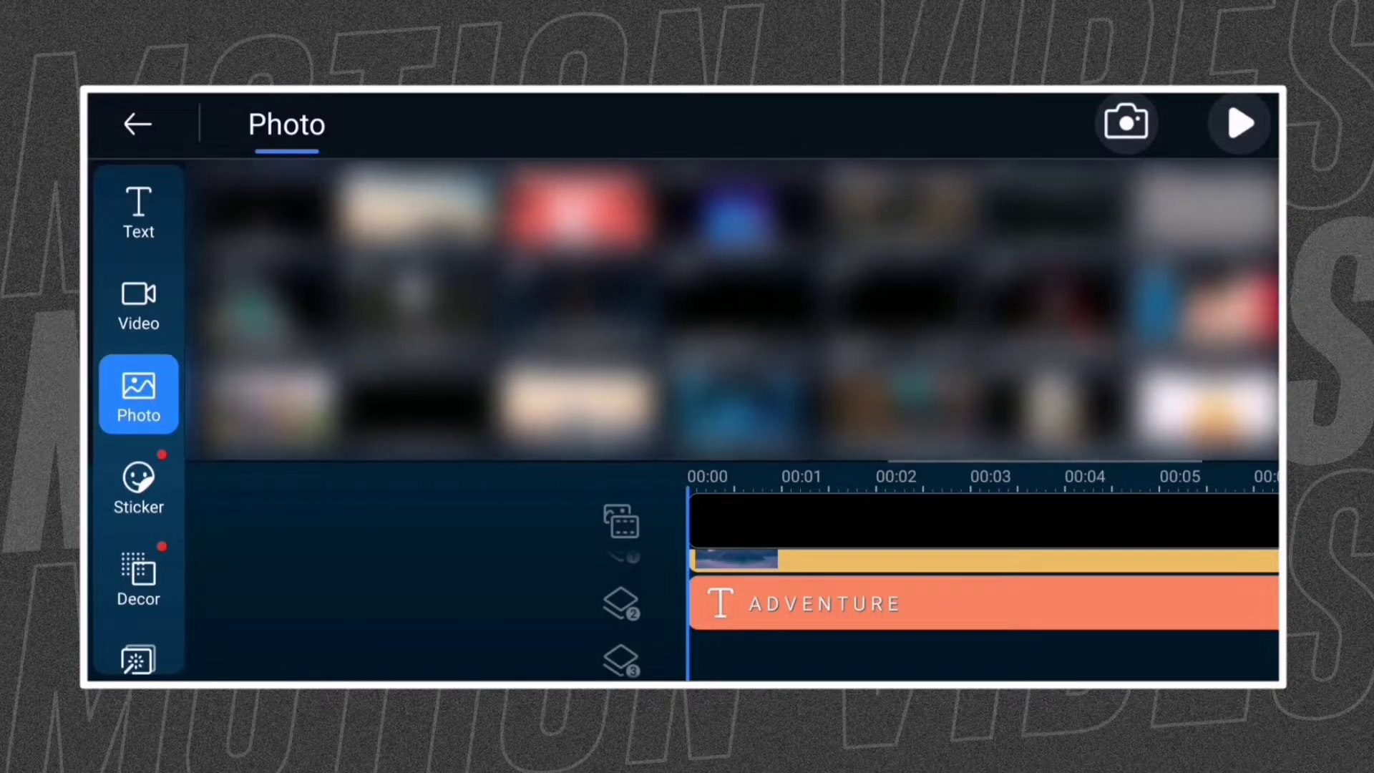
scroll(735, 312, "right", 5)
left_click(735, 312)
left_click(274, 212)
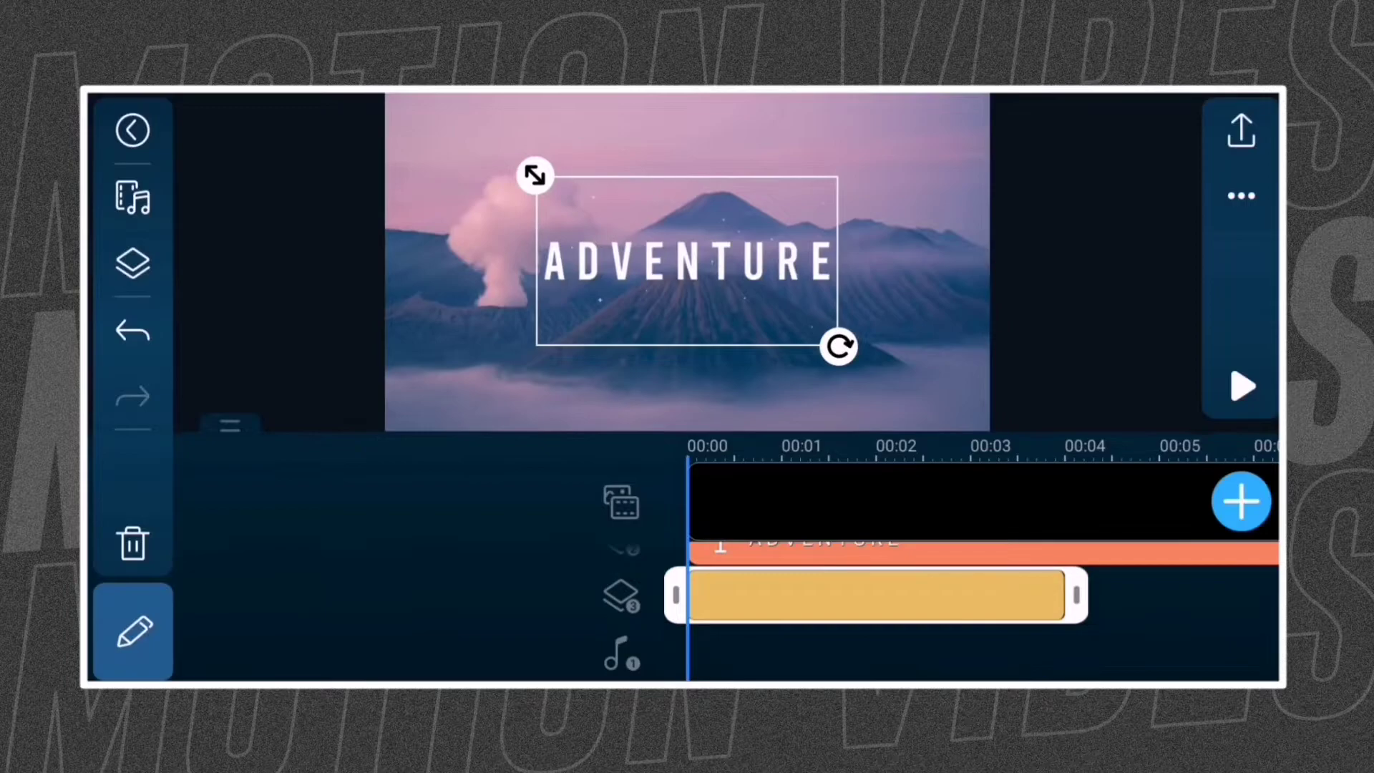
left_click_drag(1022, 550, 430, 550)
left_click_drag(860, 516, 998, 515)
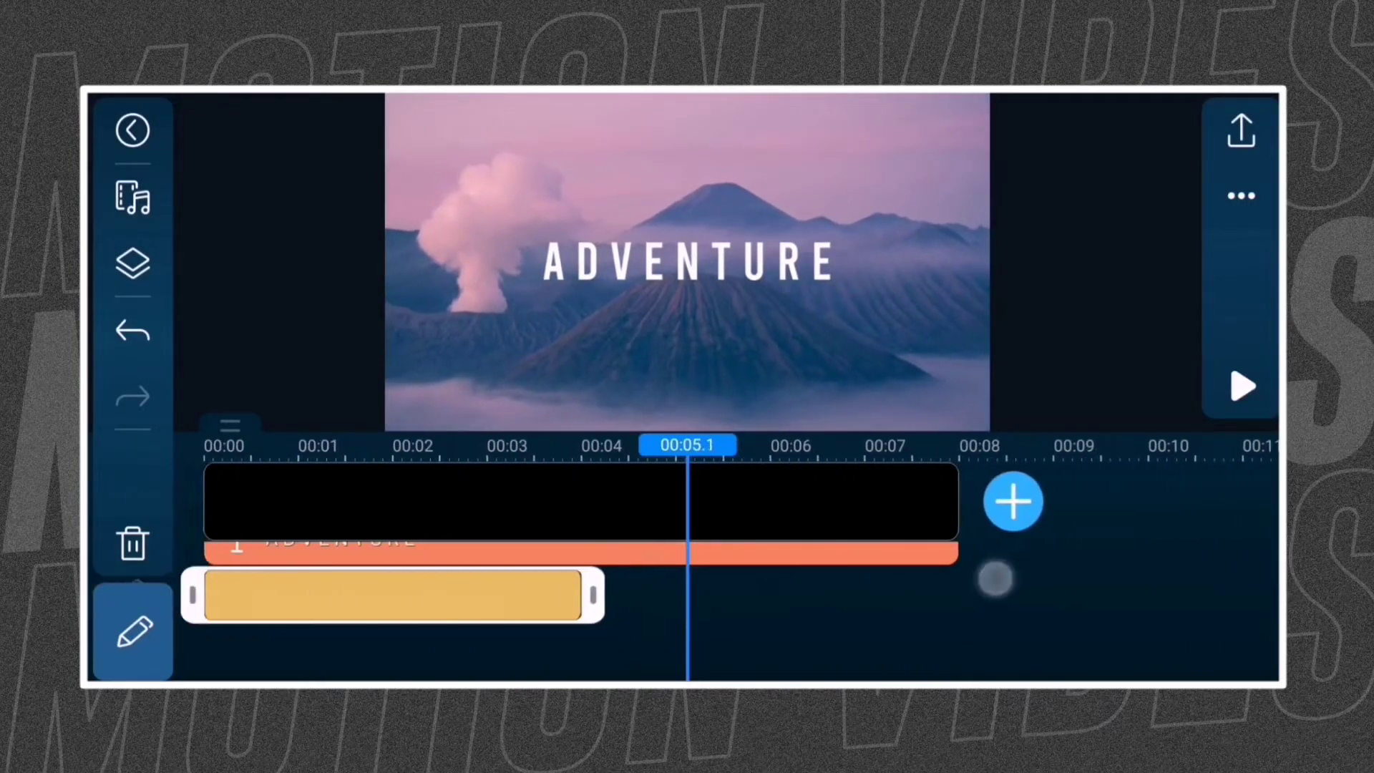
left_click_drag(585, 596, 956, 596)
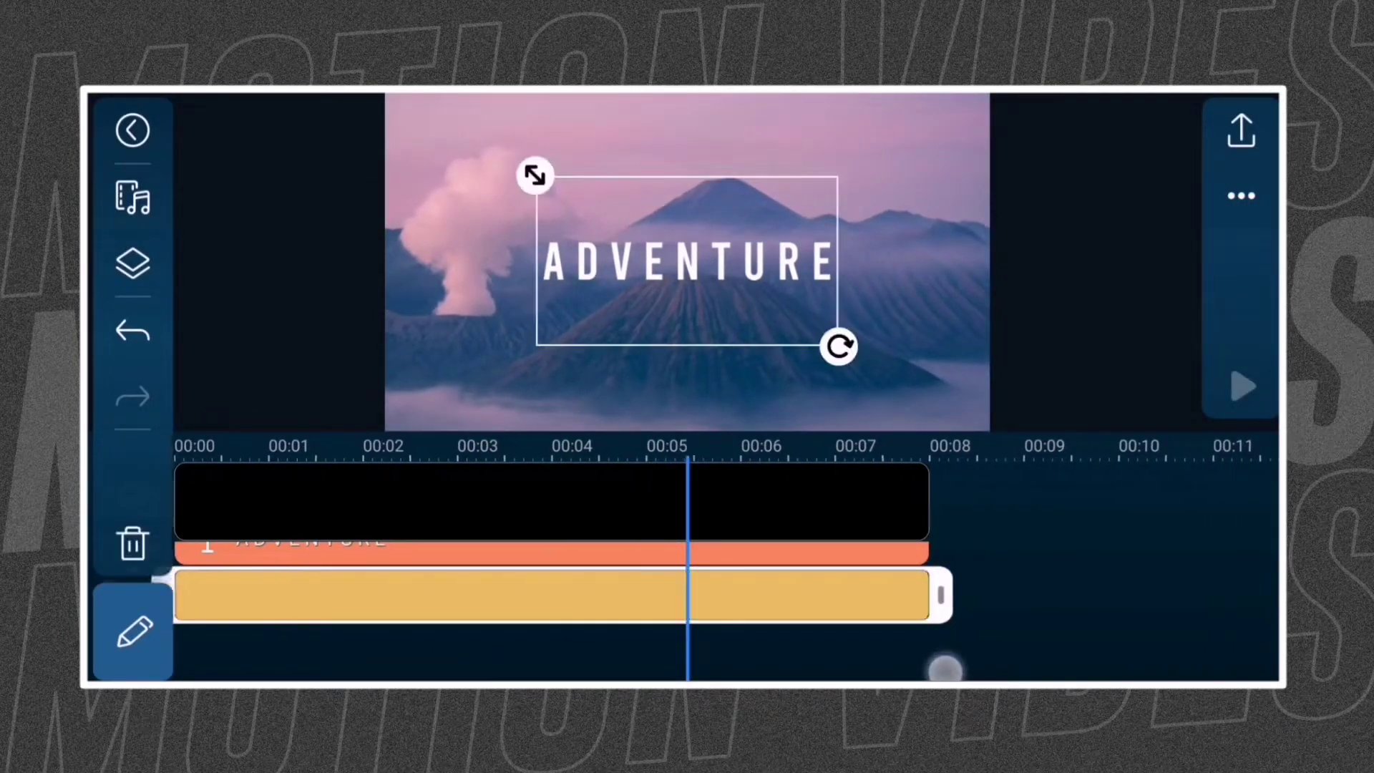
left_click_drag(752, 505, 1235, 504)
- Keyframe the particle overlay to fill the frame at the start and grow larger by the end
left_click(687, 261)
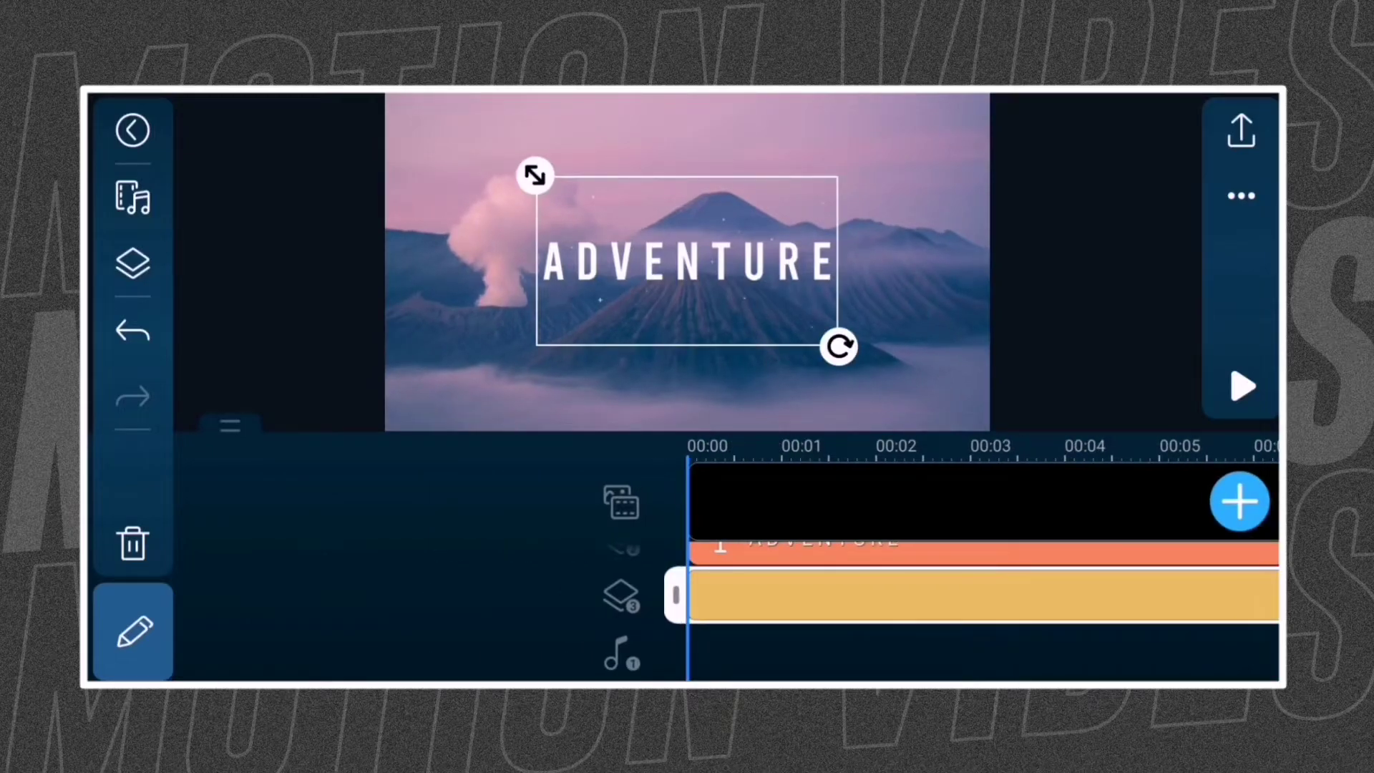
left_click(965, 634)
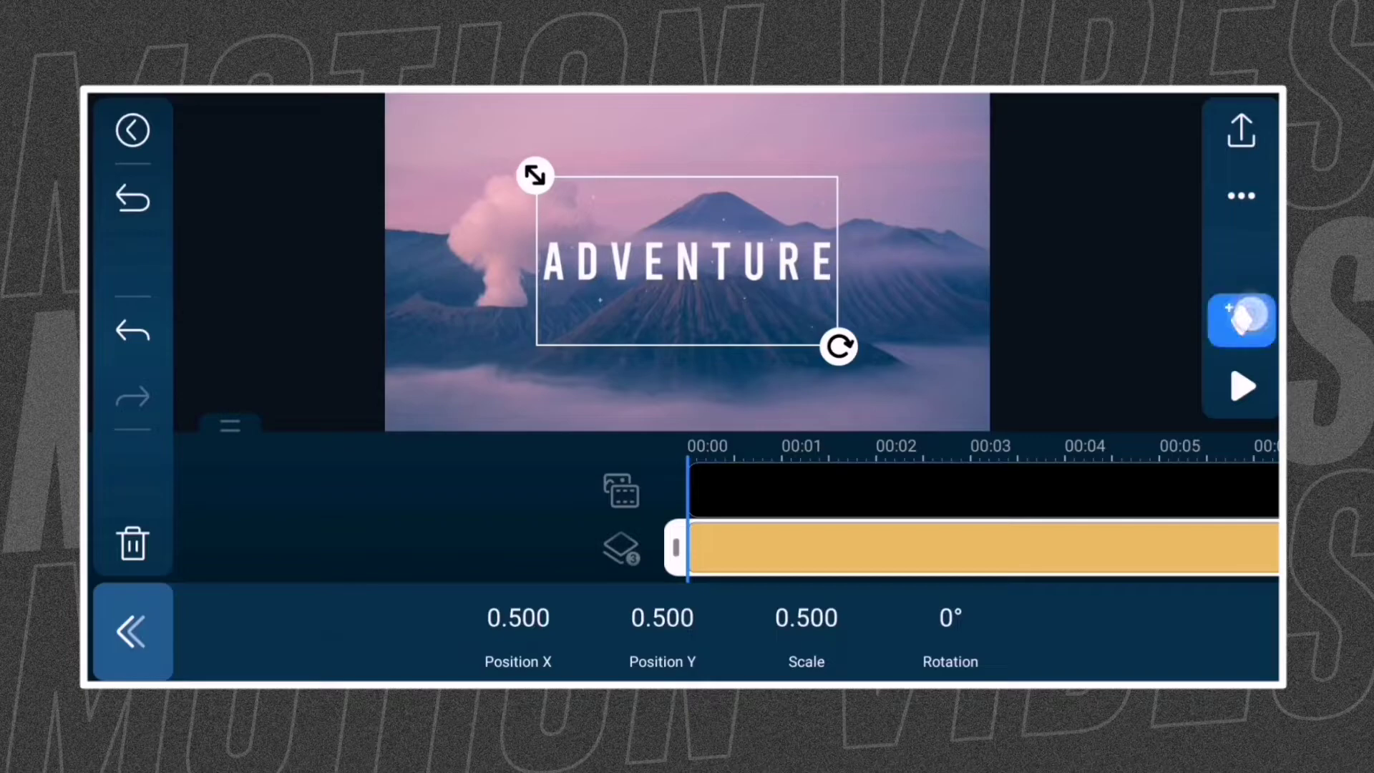
left_click_drag(550, 345, 419, 519)
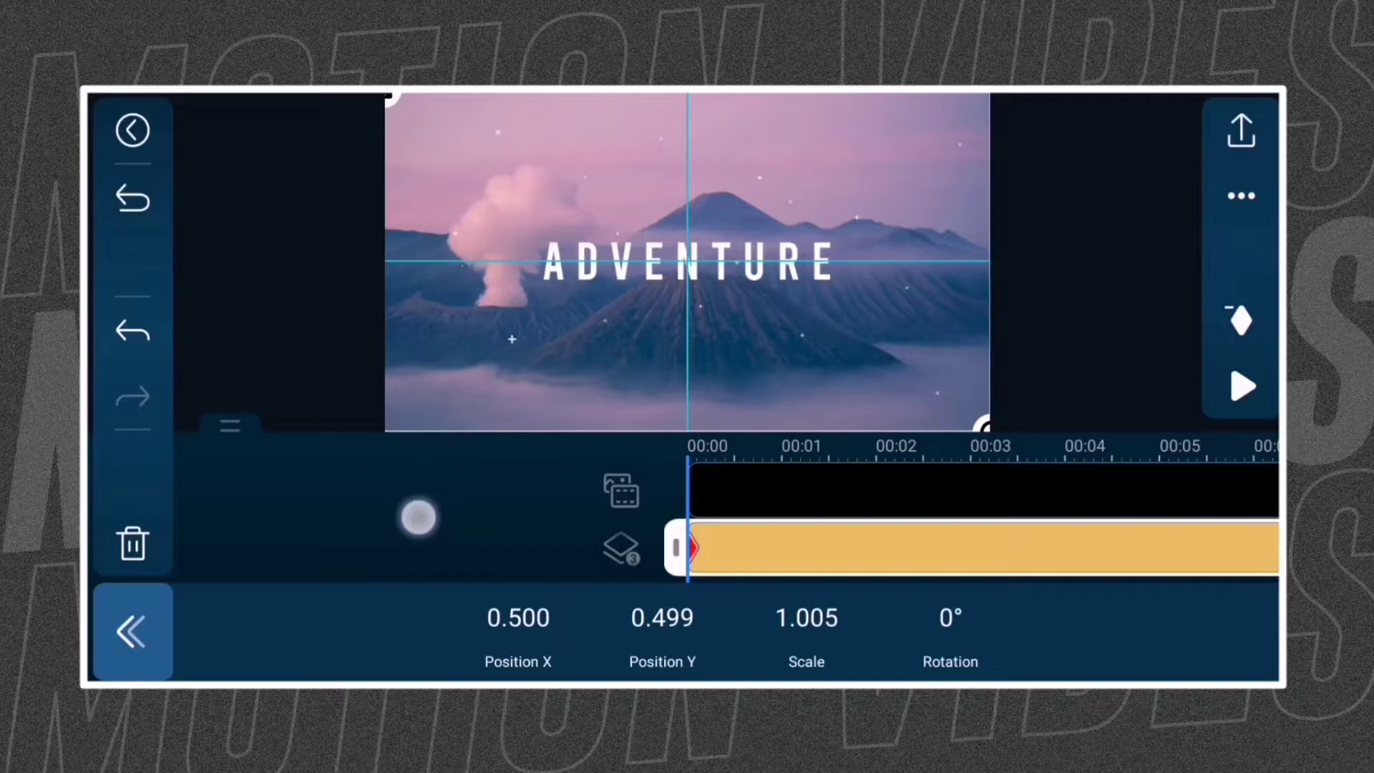
left_click_drag(418, 518, 399, 541)
left_click_drag(1122, 488, 950, 513)
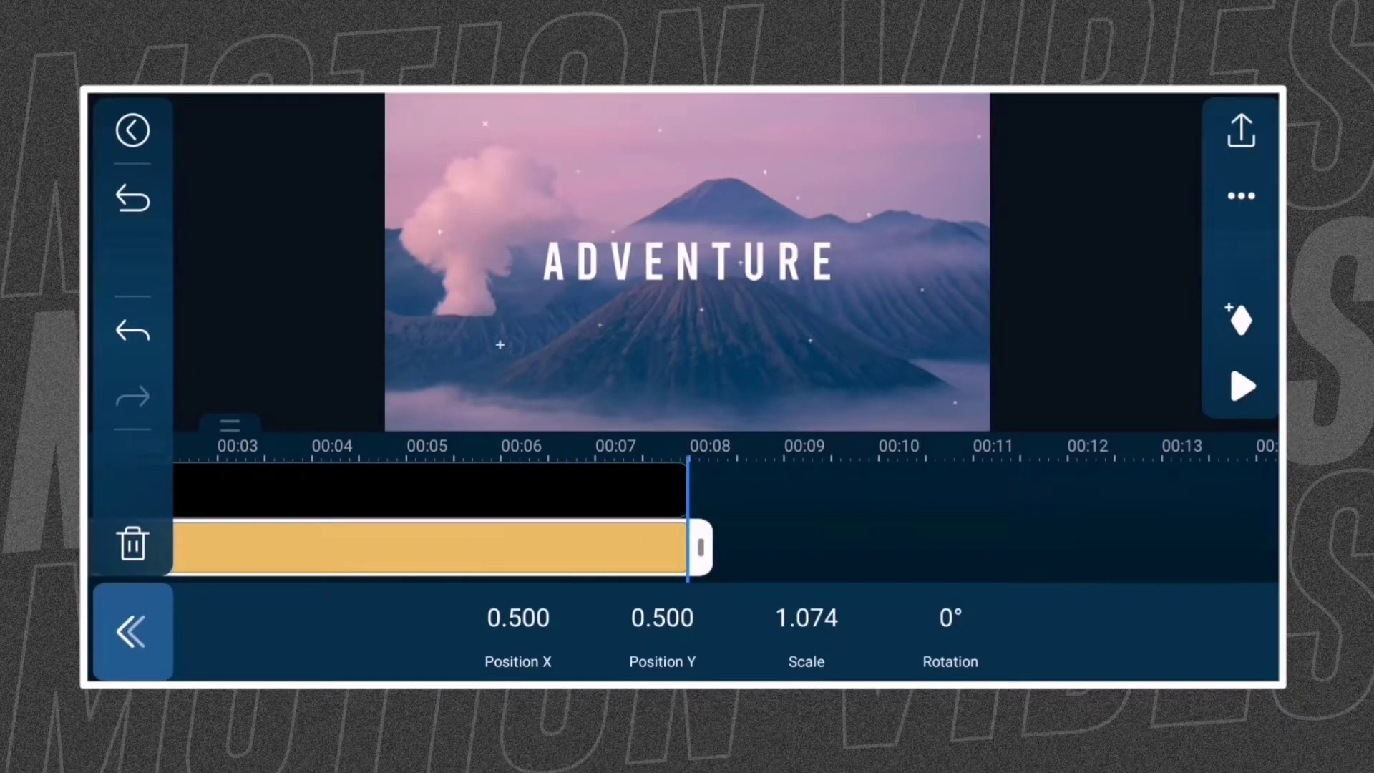
left_click_drag(567, 370, 502, 405)
left_click_drag(752, 505, 1268, 505)
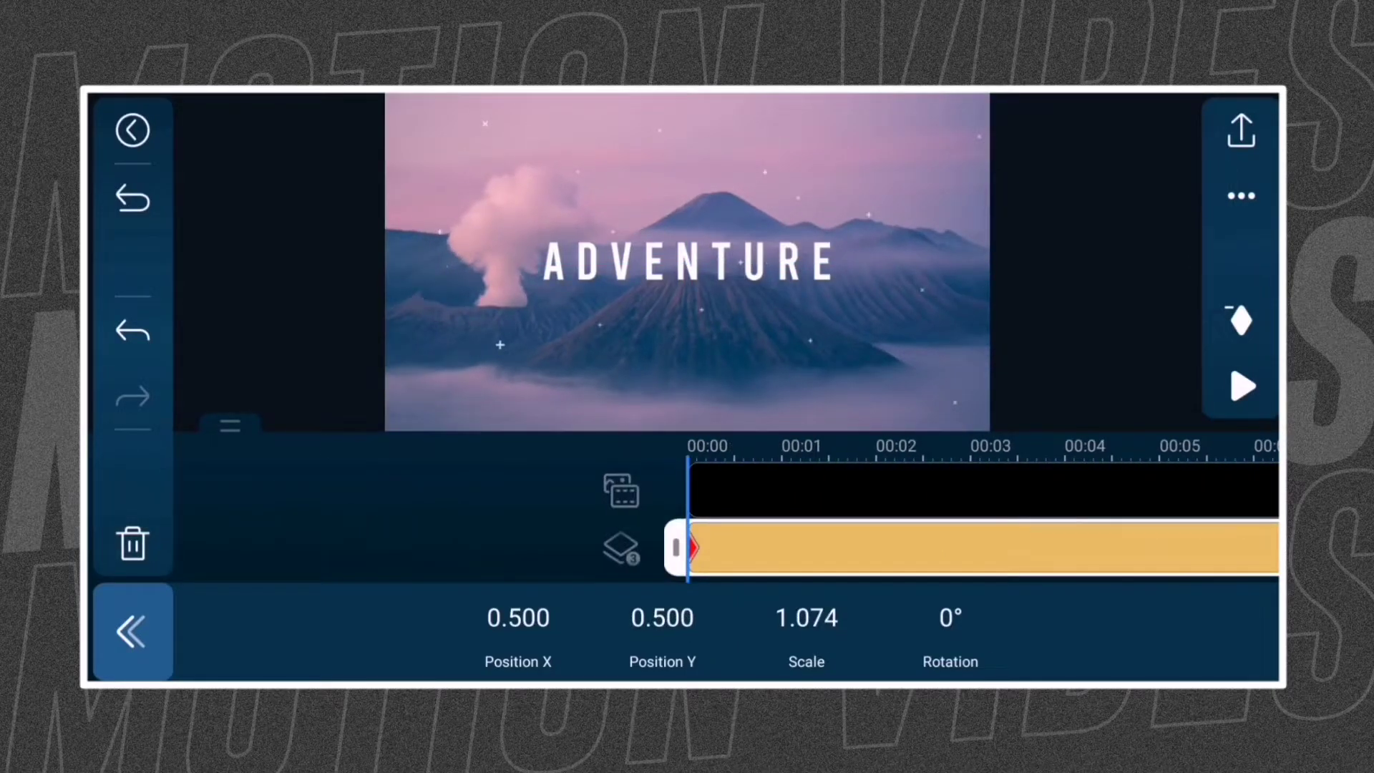
left_click_drag(1102, 506, 1211, 505)
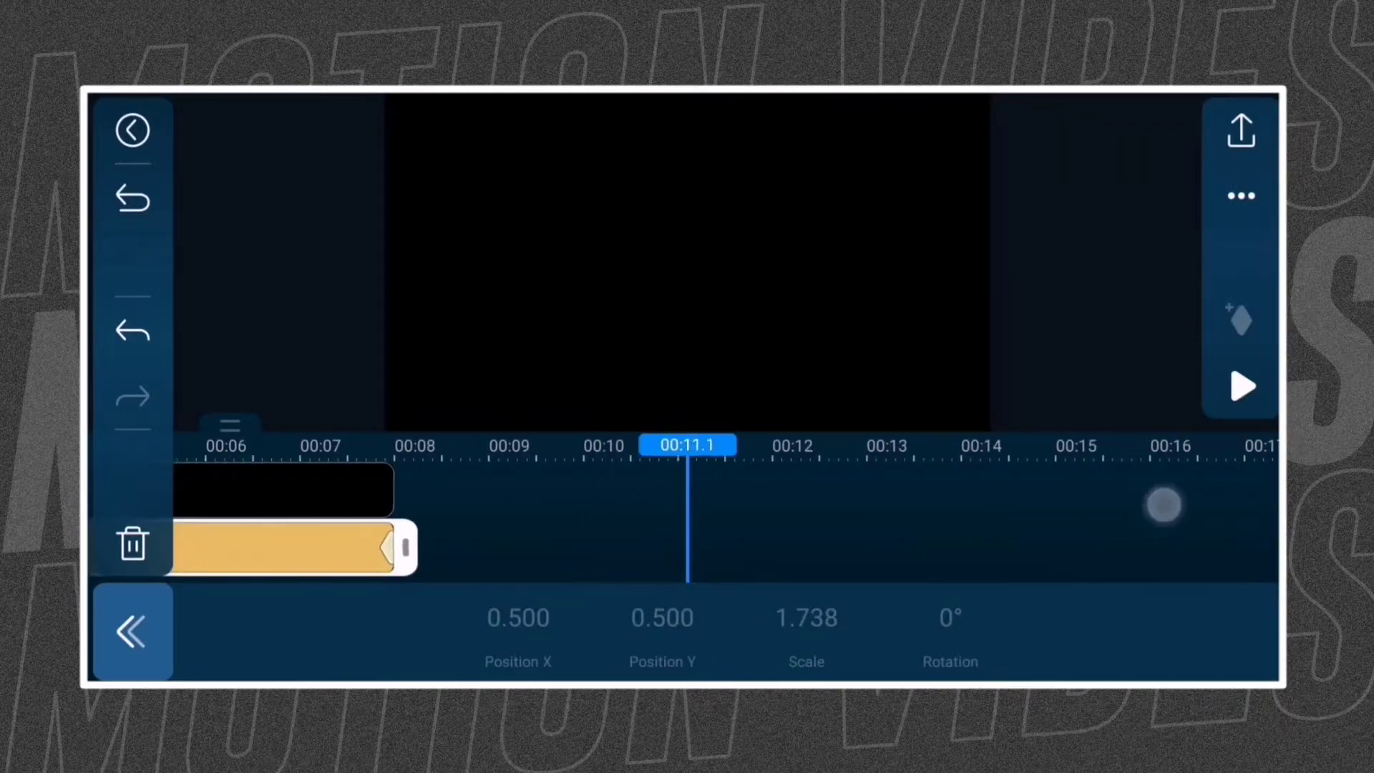
- Add a second Png Elements particle image as a new layer
left_click(134, 635)
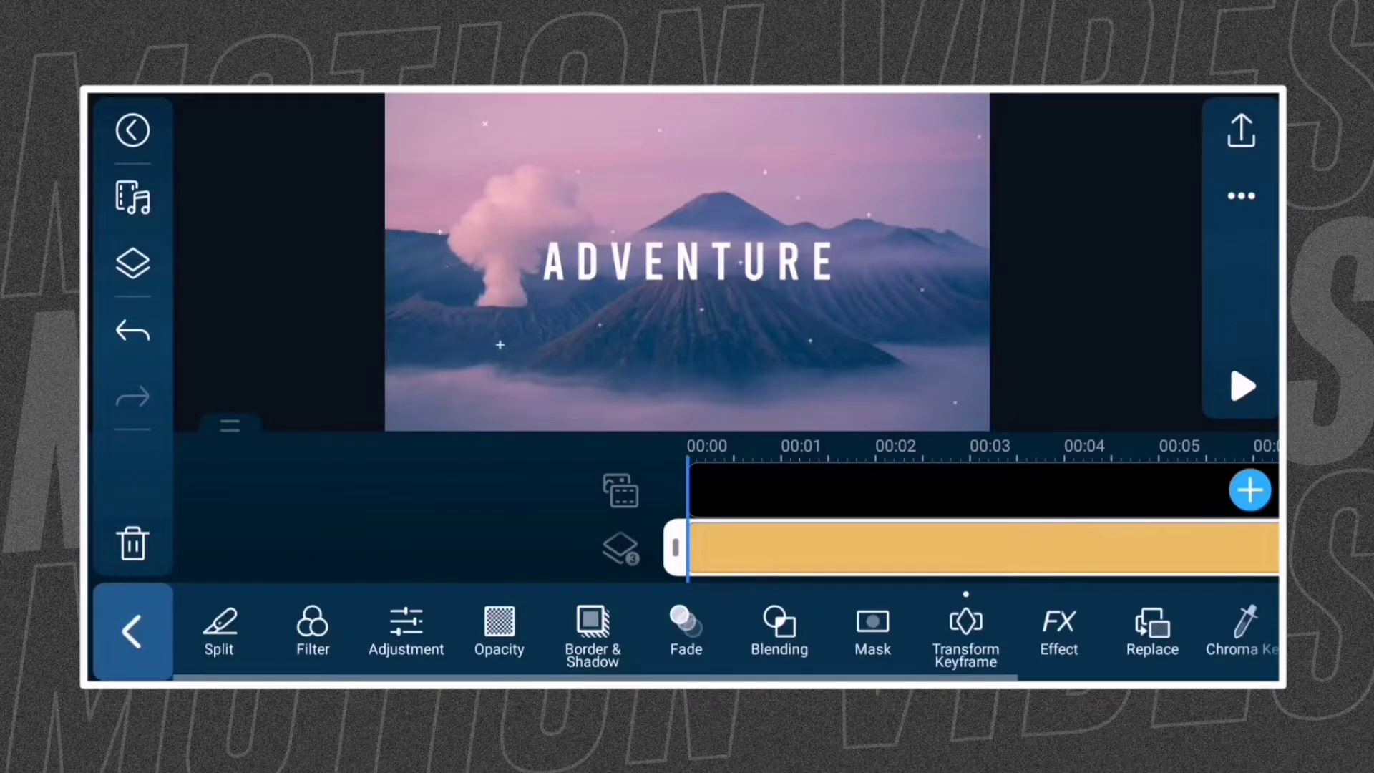
left_click(1250, 490)
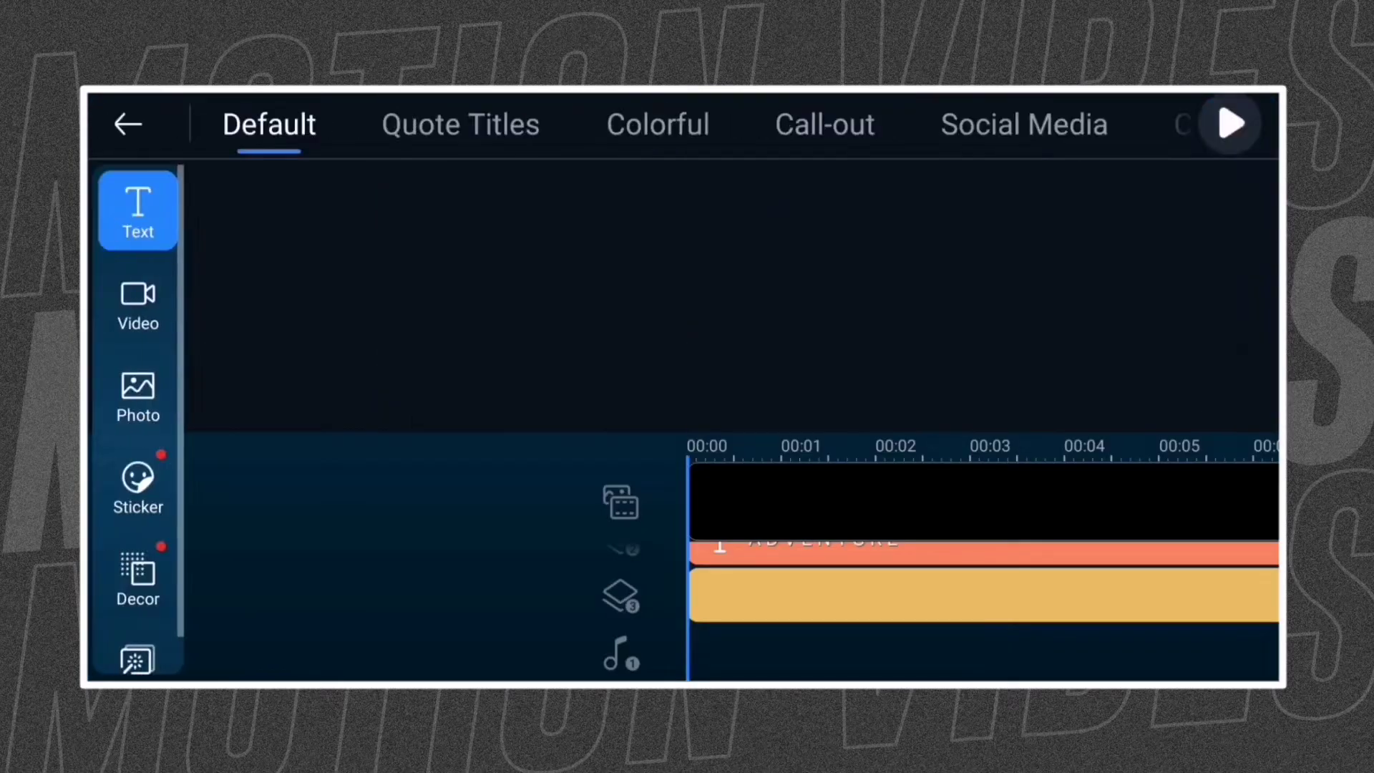
left_click(138, 397)
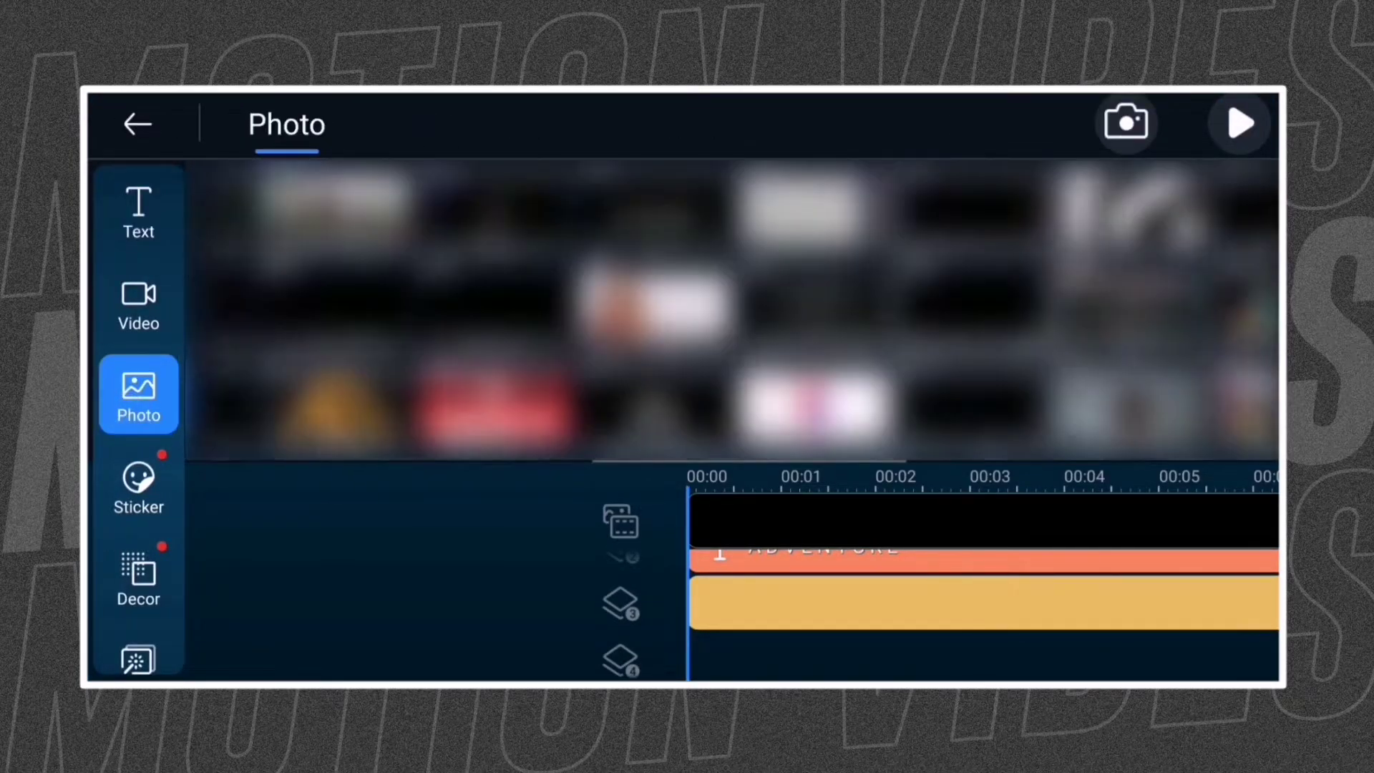
left_click(1084, 408)
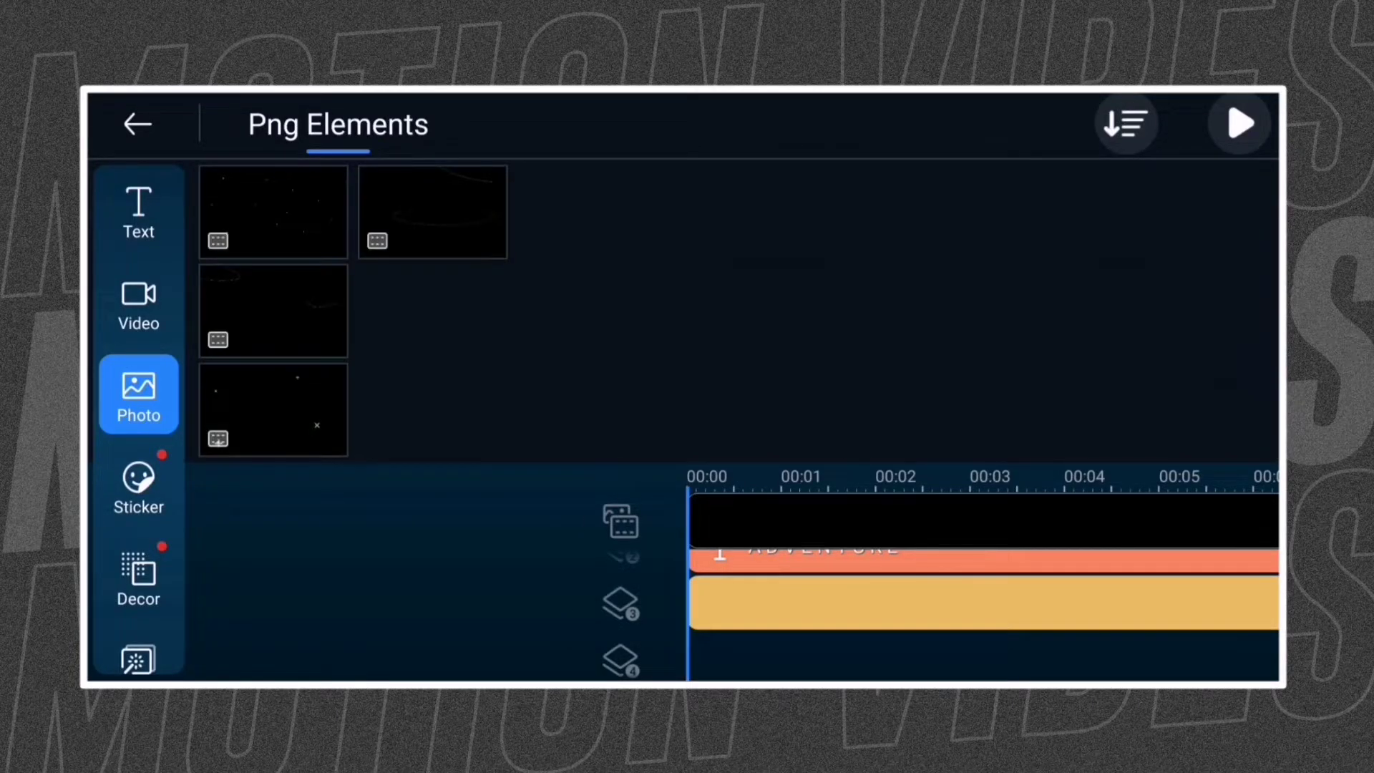
left_click(273, 209)
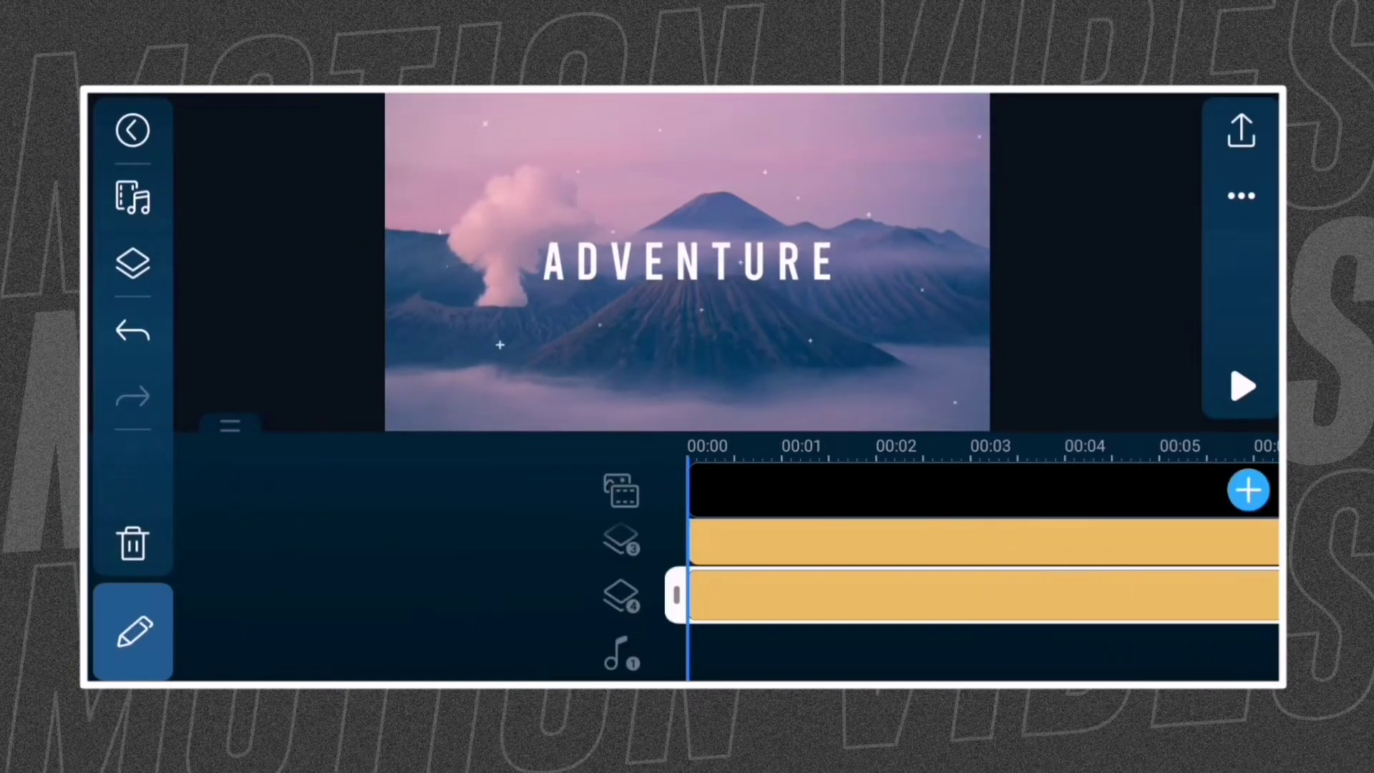
- Keyframe the second overlay's size at the start and at the clip end
left_click(143, 644)
left_click(967, 633)
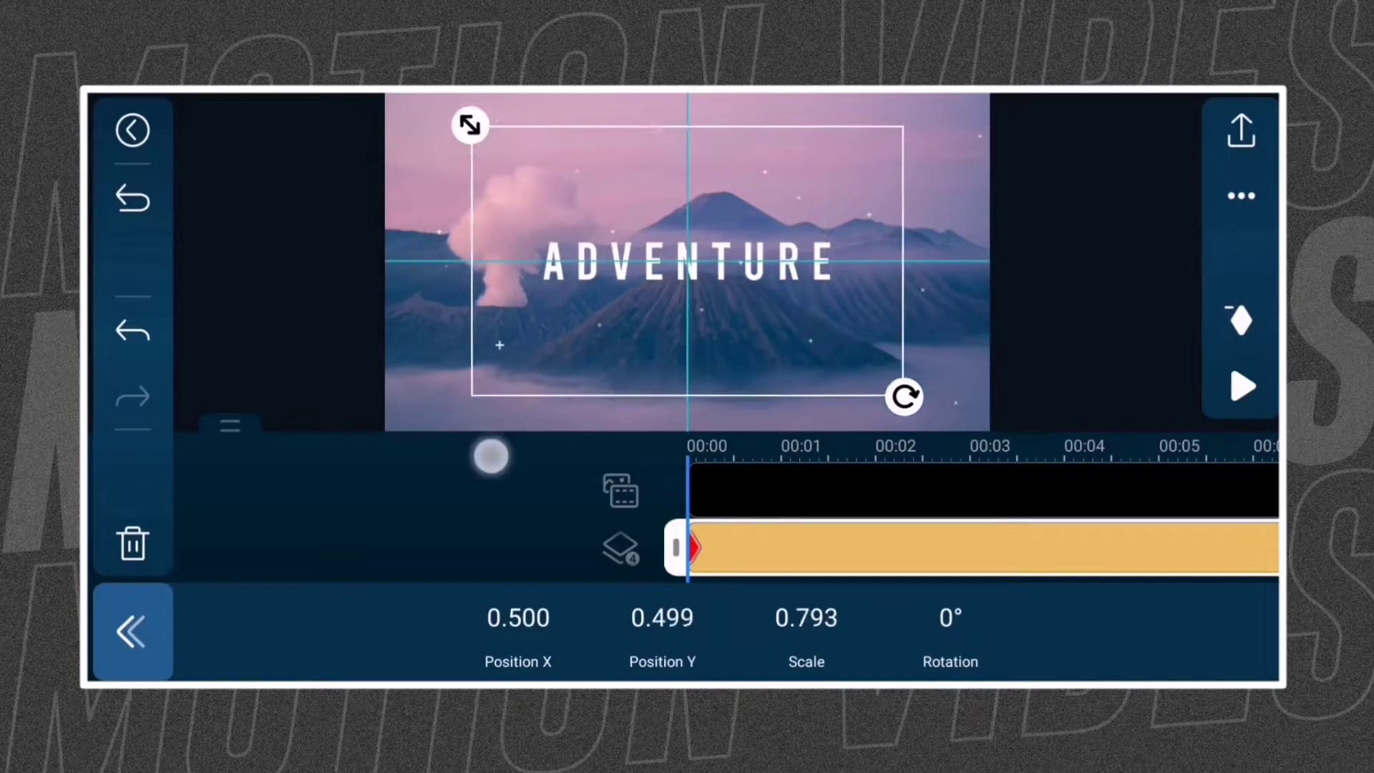
left_click_drag(489, 451, 416, 554)
left_click_drag(967, 494, 430, 493)
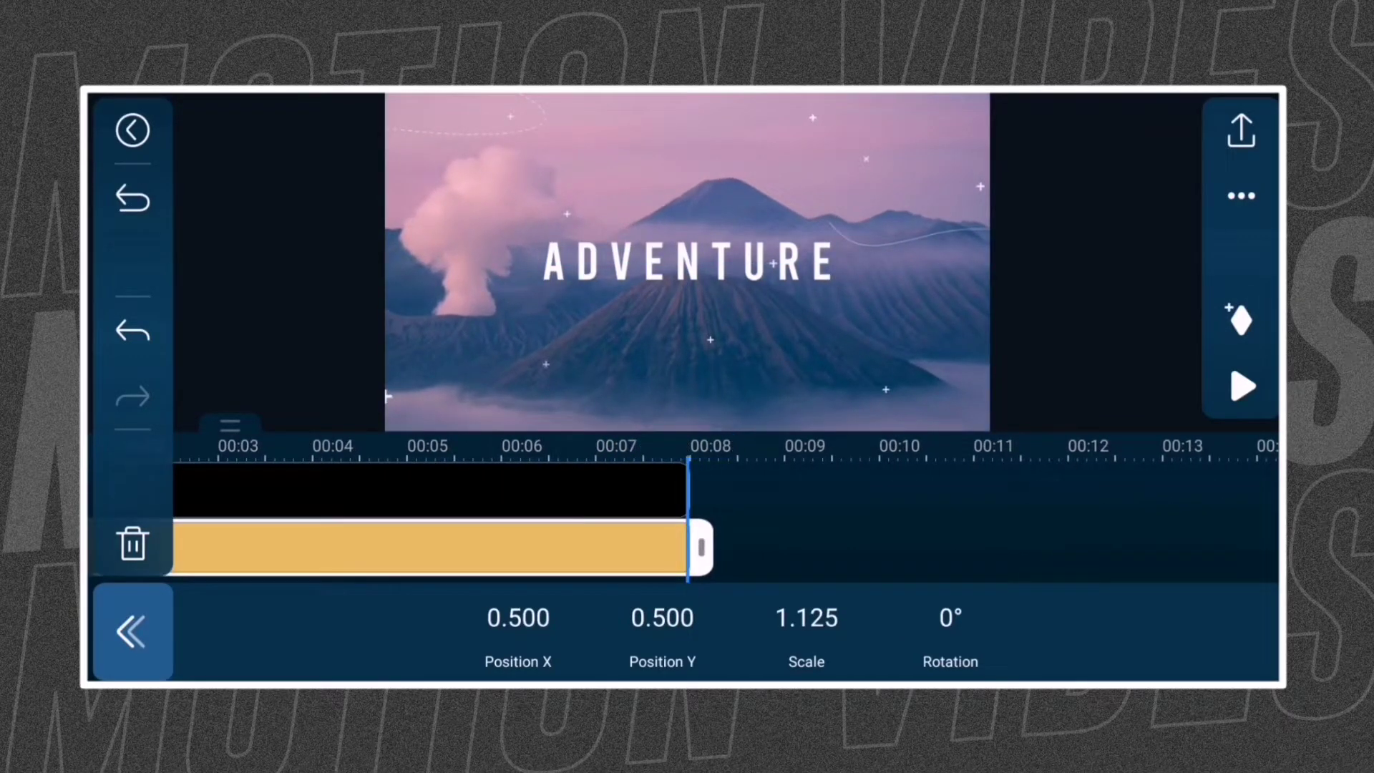
left_click_drag(580, 359, 530, 384)
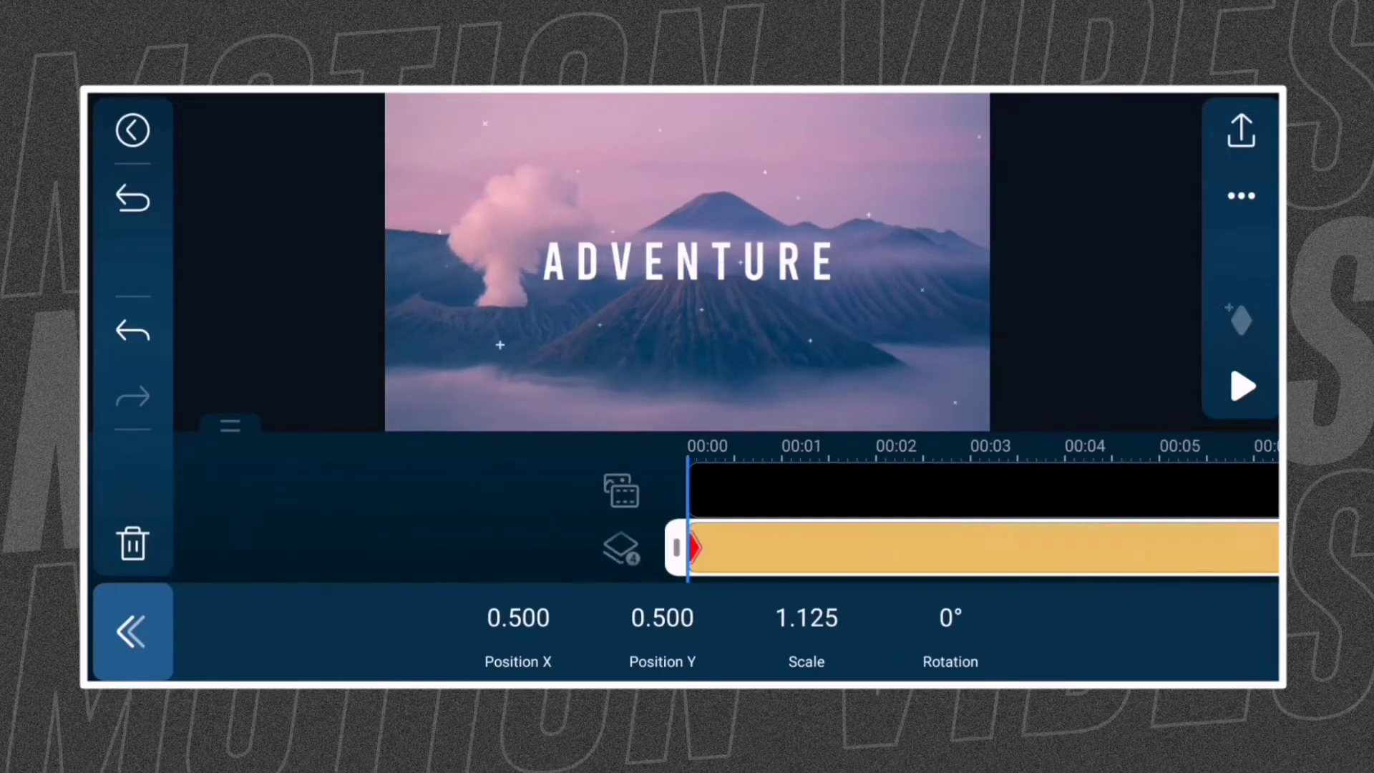
left_click(134, 632)
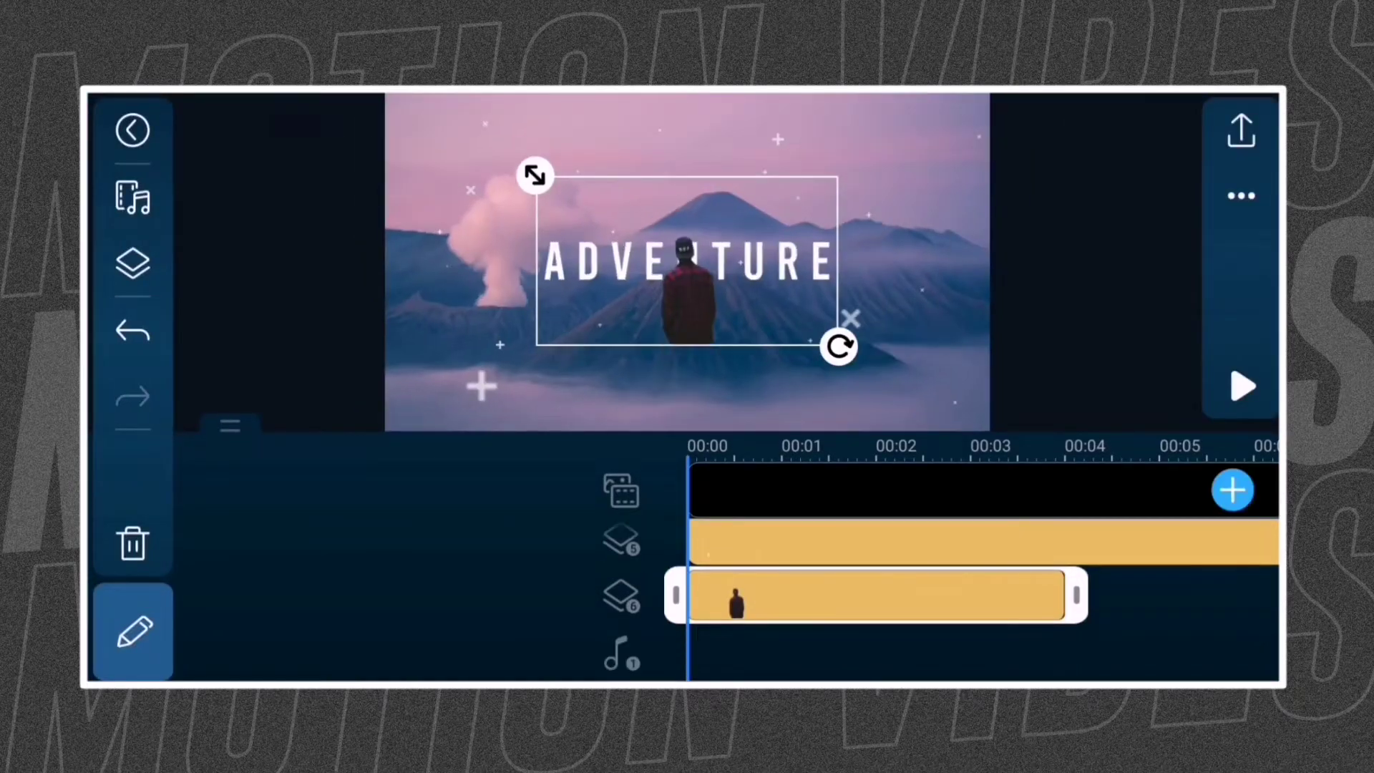
- Stretch the man cut-out to the clip end and set its starting scale to 1.000
left_click_drag(1074, 620, 1192, 620)
left_click_drag(709, 620, 891, 644)
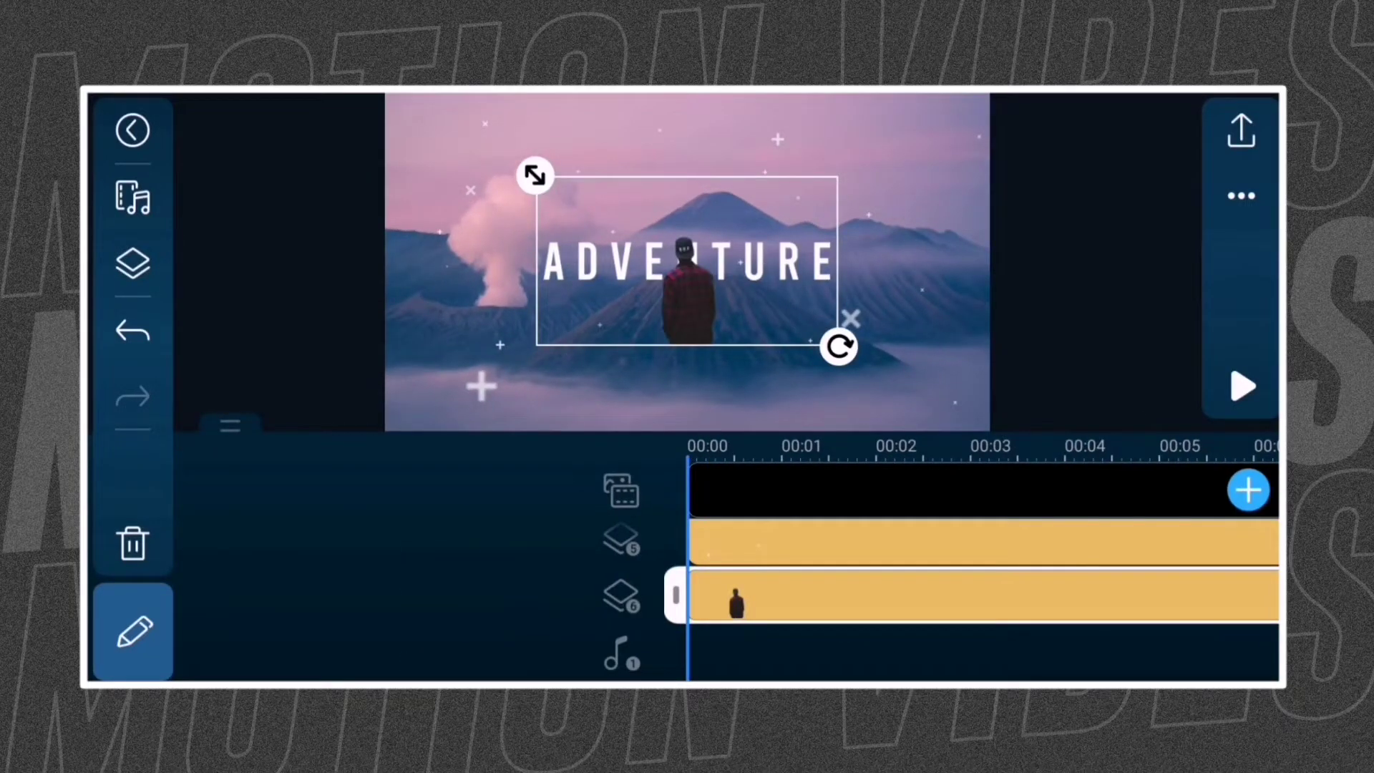
left_click(134, 634)
left_click(966, 633)
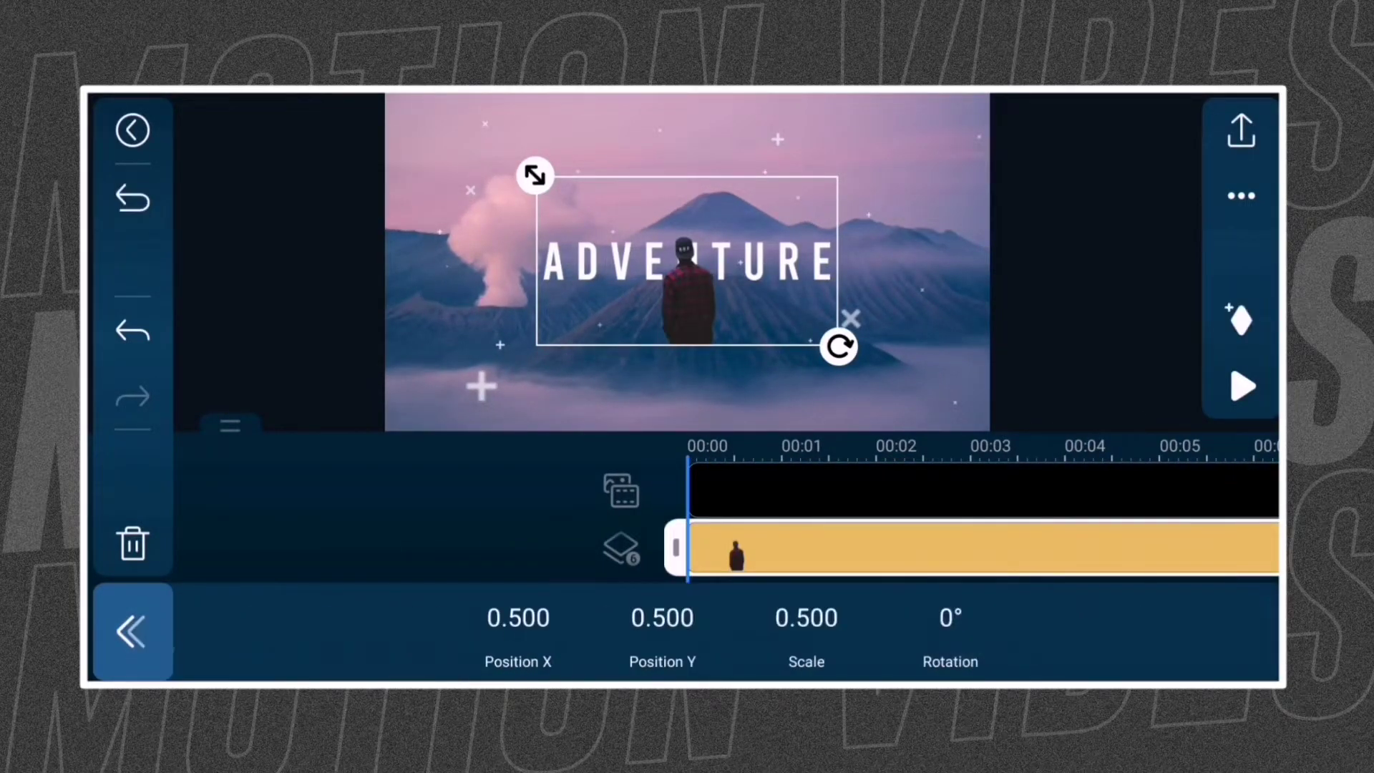
left_click(806, 619)
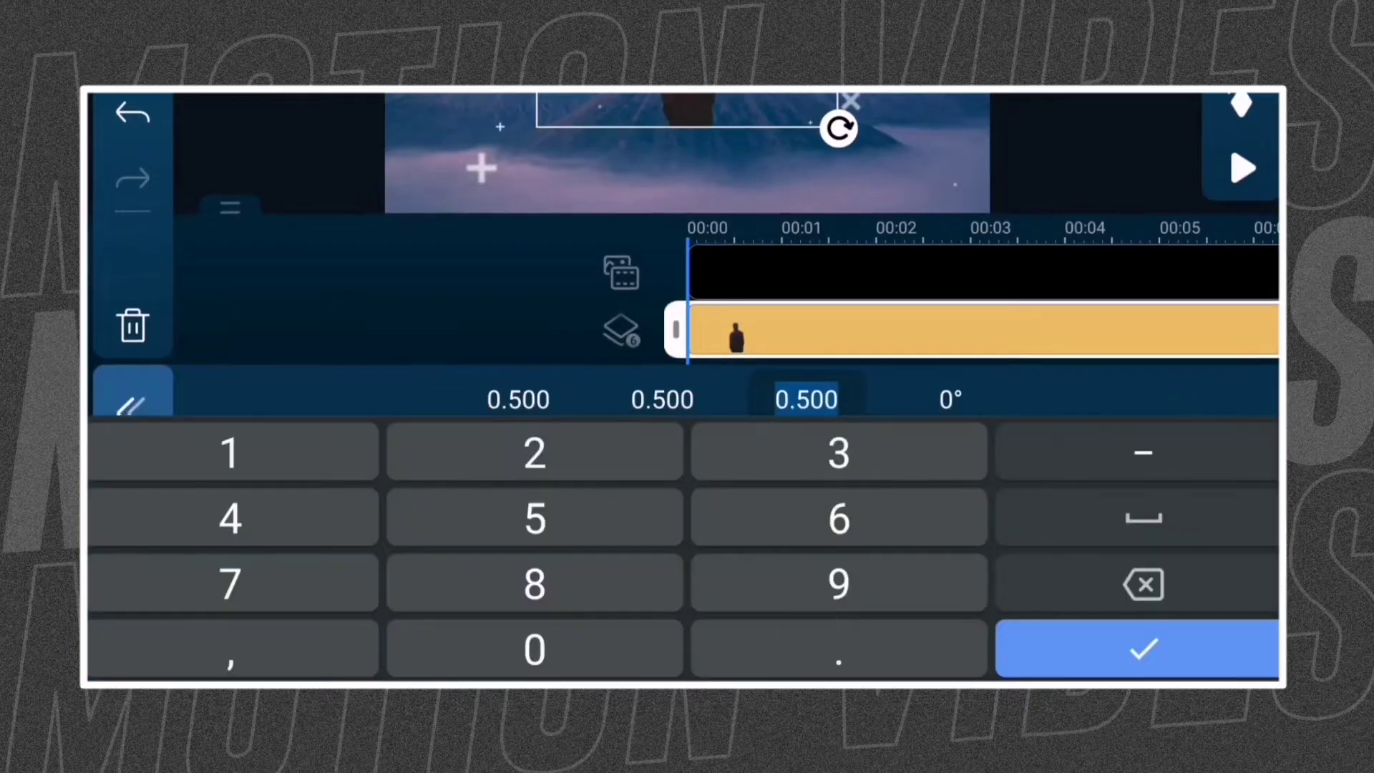
left_click(192, 457)
type("1")
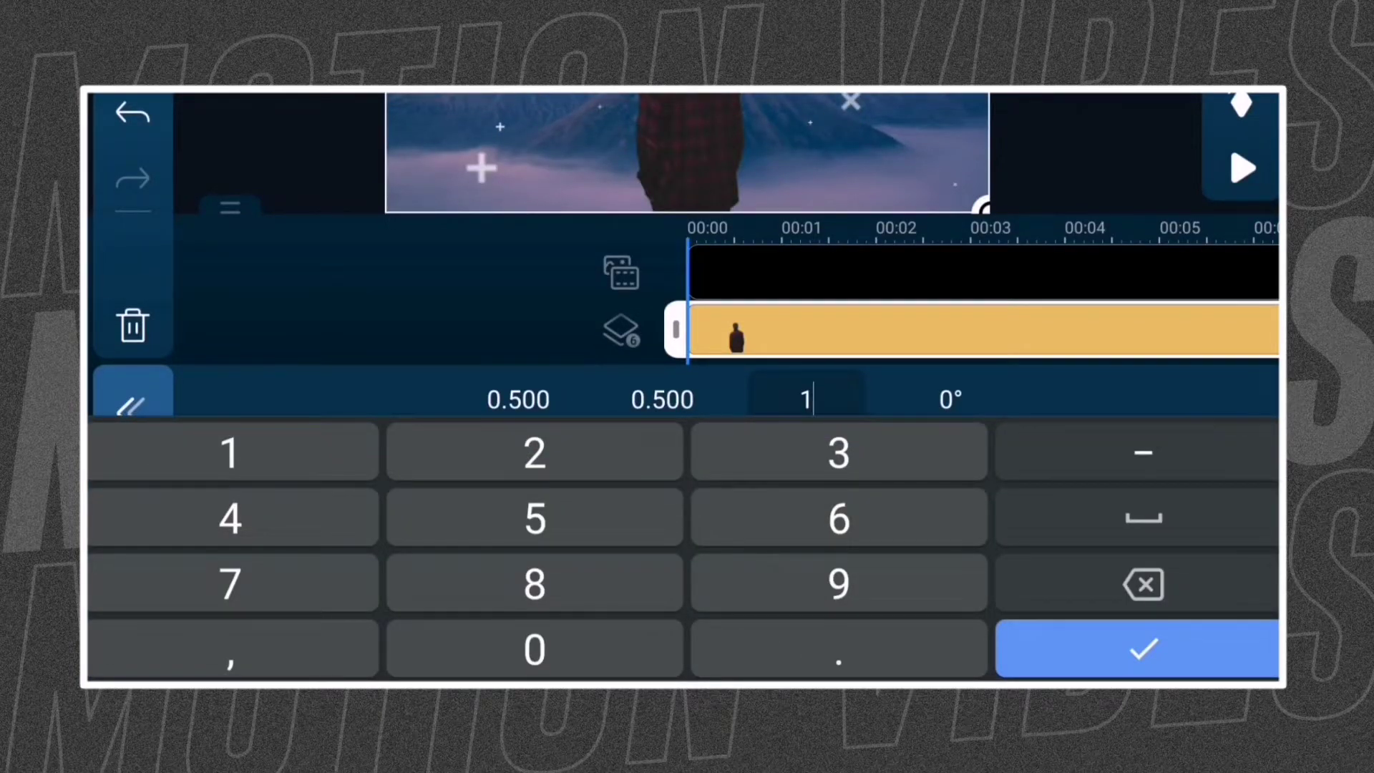
left_click(1139, 649)
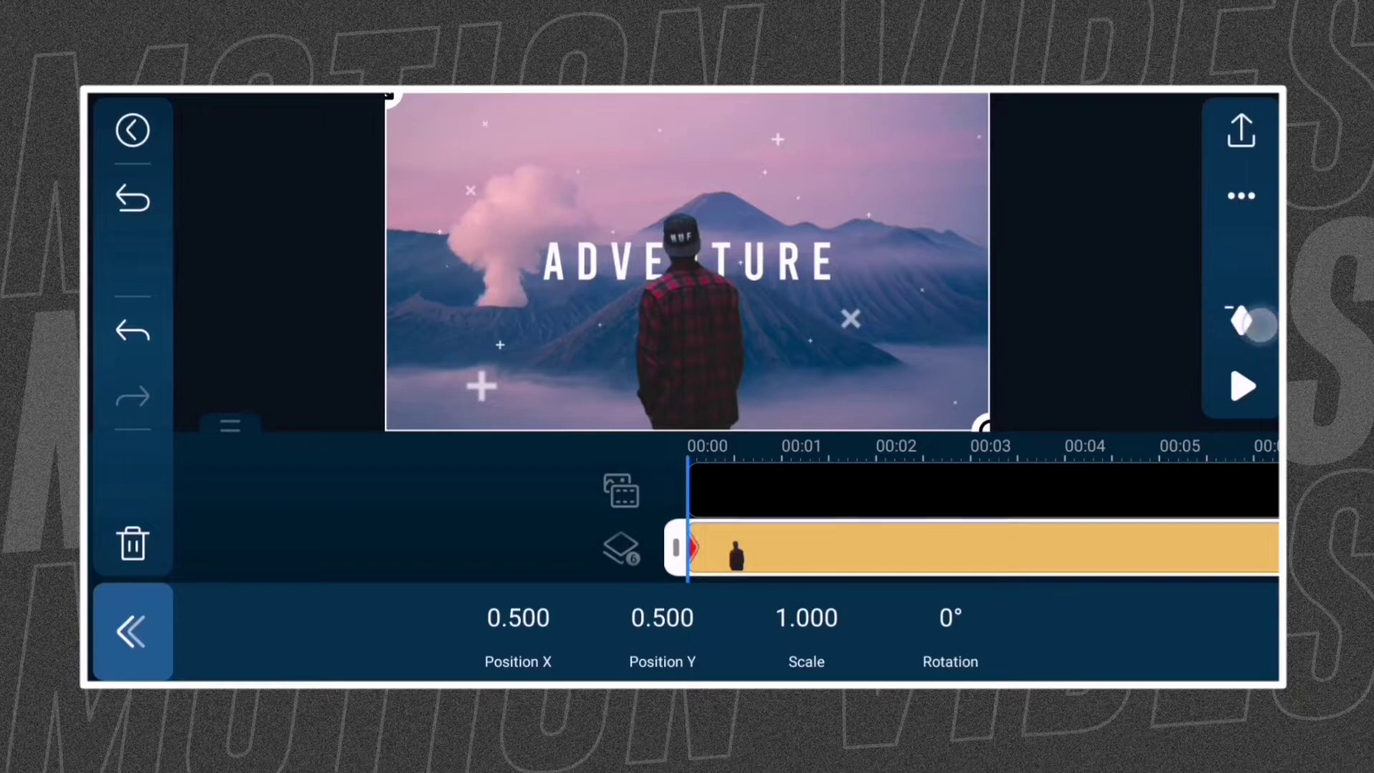
left_click_drag(1067, 524, 688, 523)
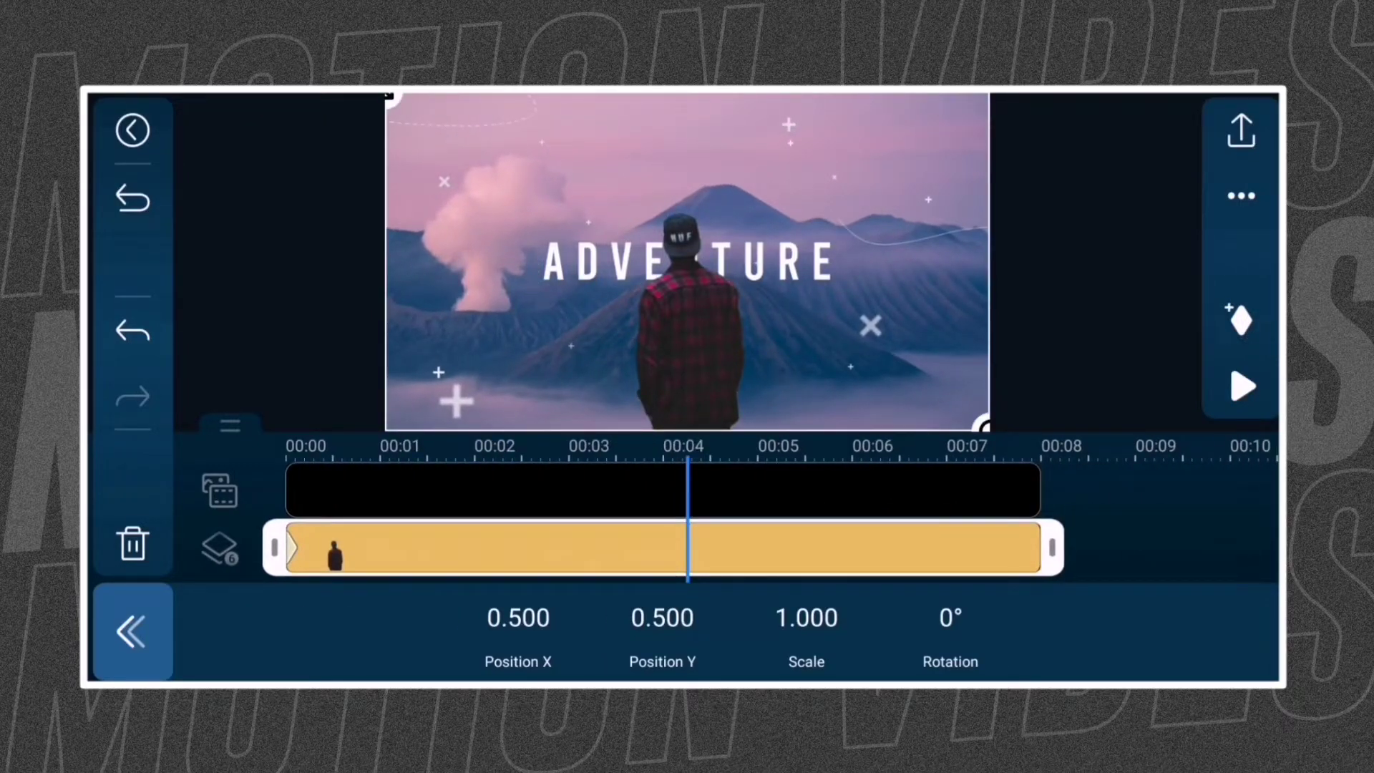
left_click_drag(1172, 502, 1001, 507)
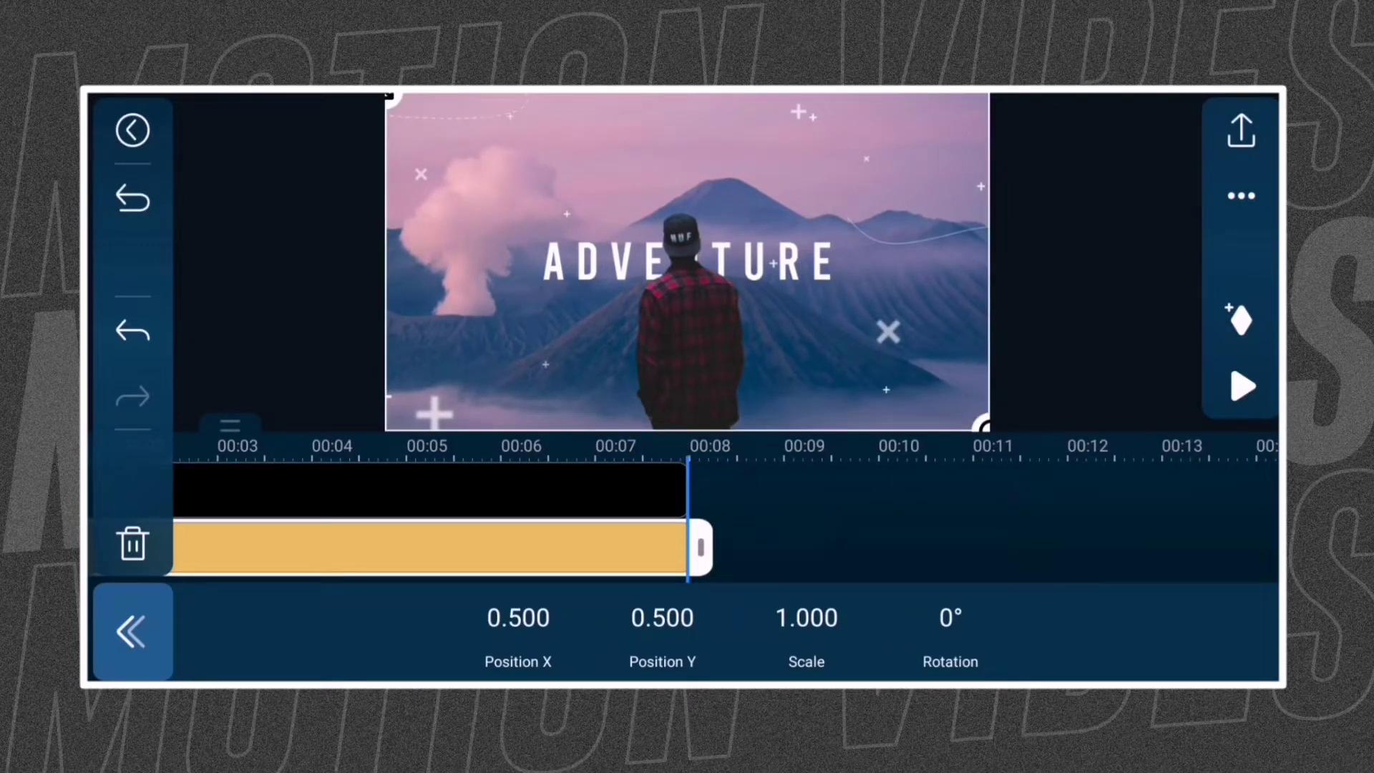
- At 00:08, enlarge the man to about 1.45 and move him lower
left_click_drag(687, 322, 687, 215)
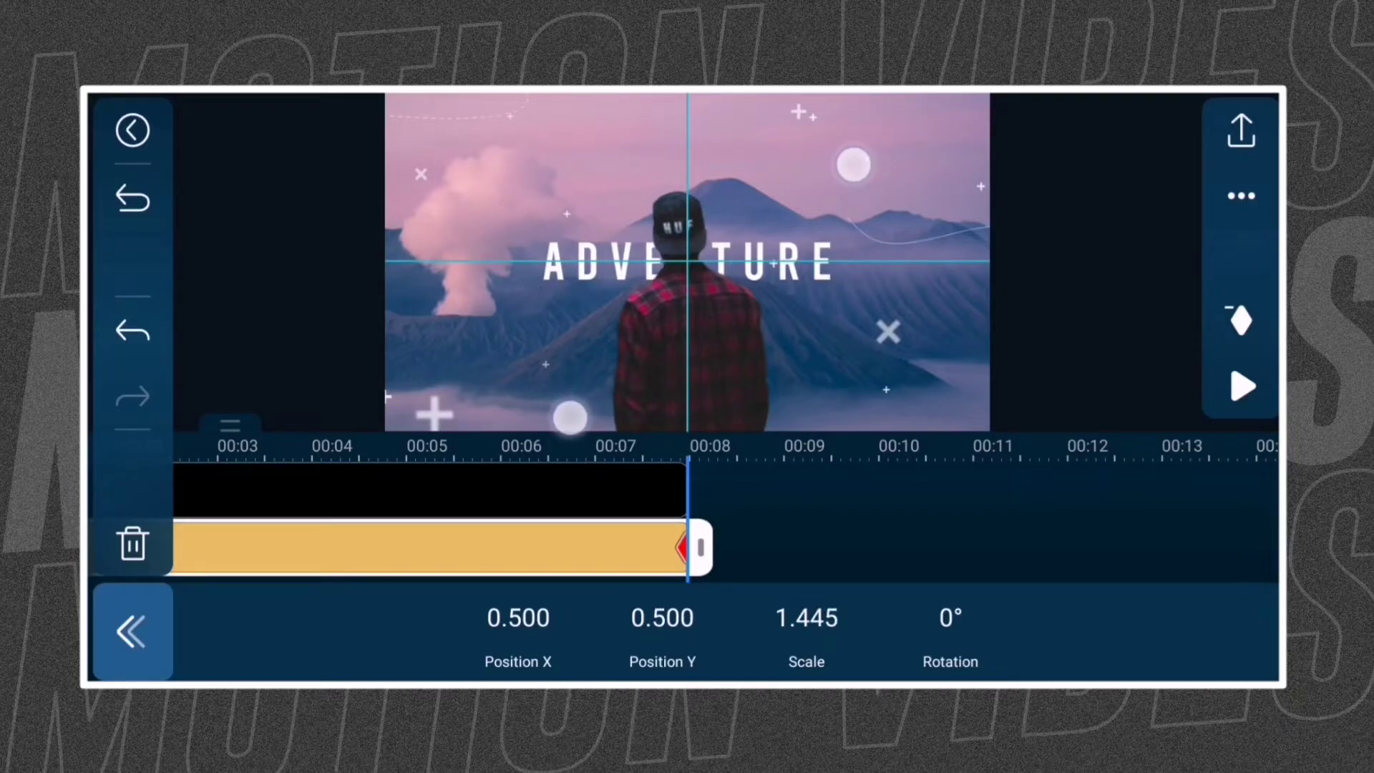
left_click_drag(836, 277, 836, 344)
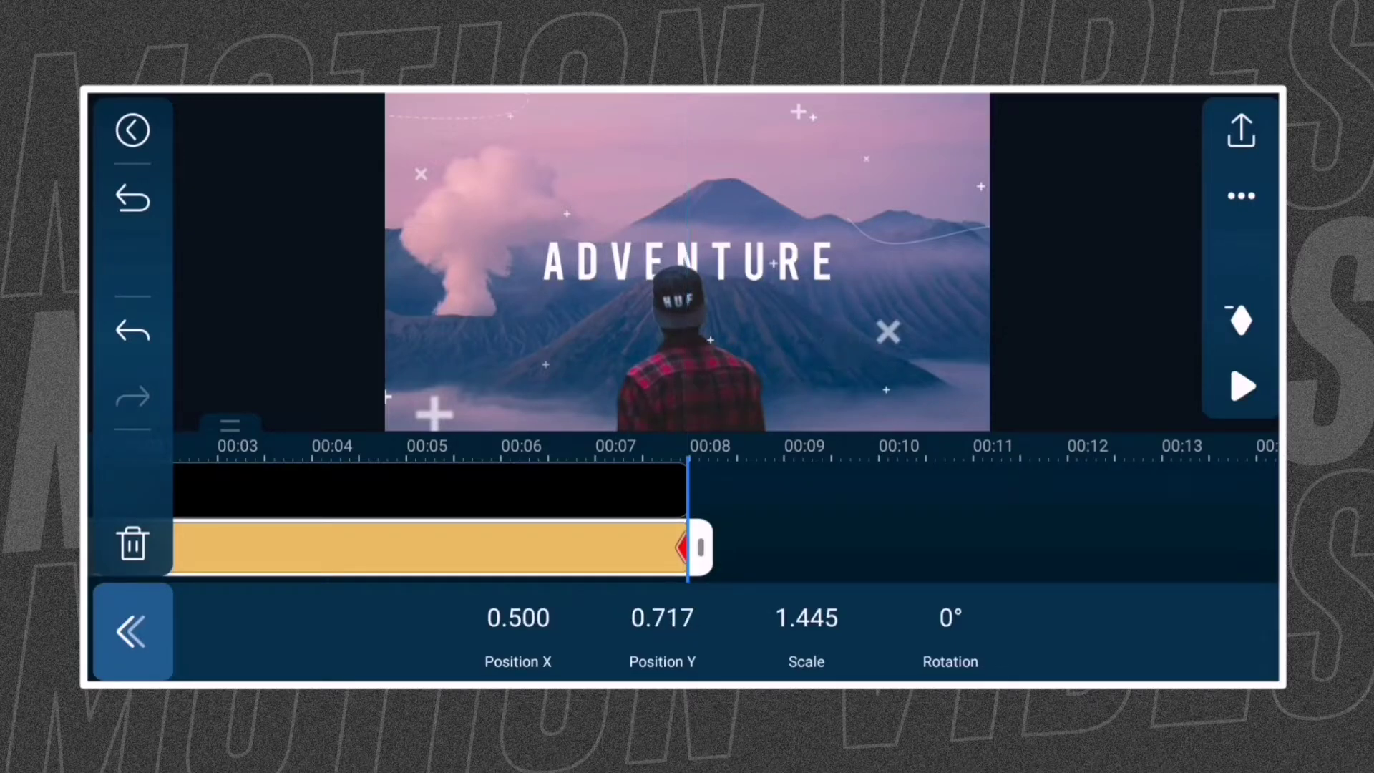
left_click(894, 532)
- Preview the animation from the start of the project
left_click_drag(751, 515, 1235, 515)
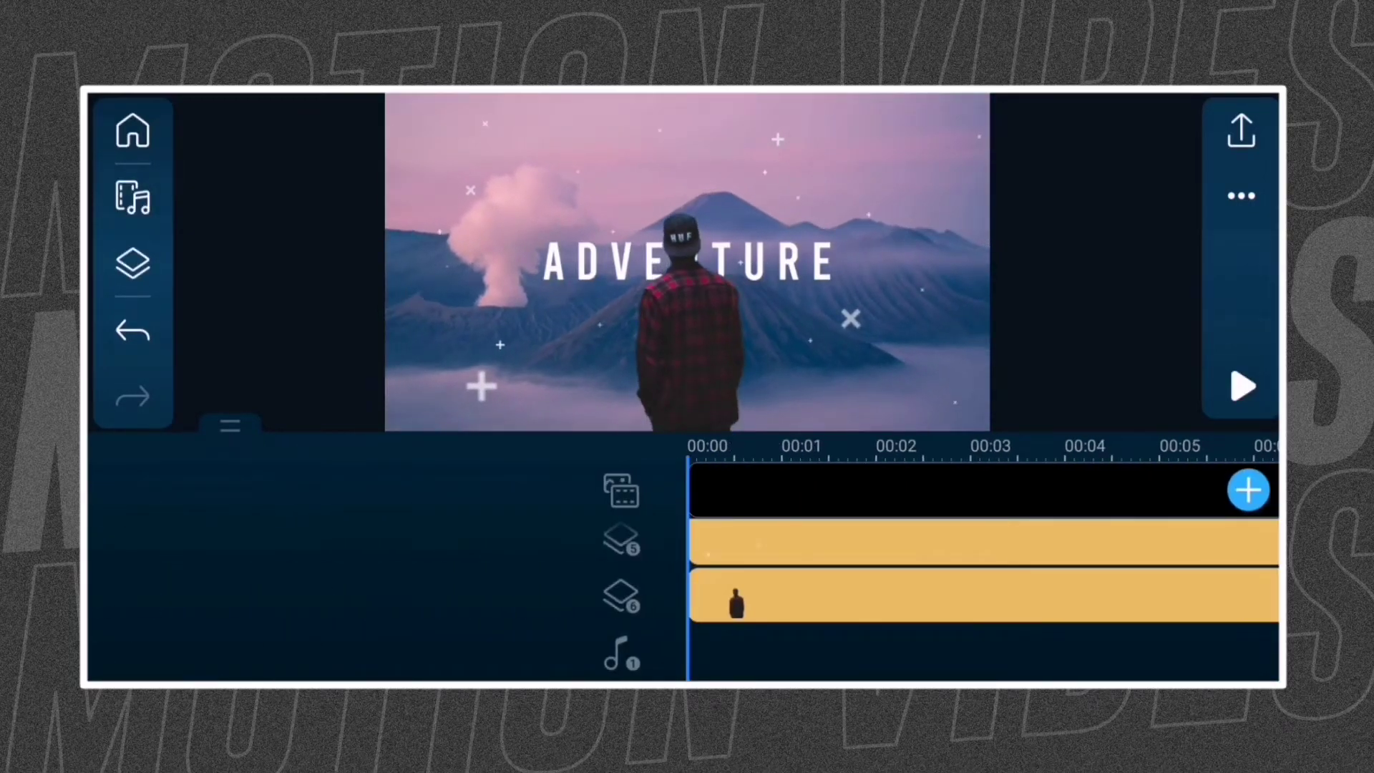
left_click(1242, 389)
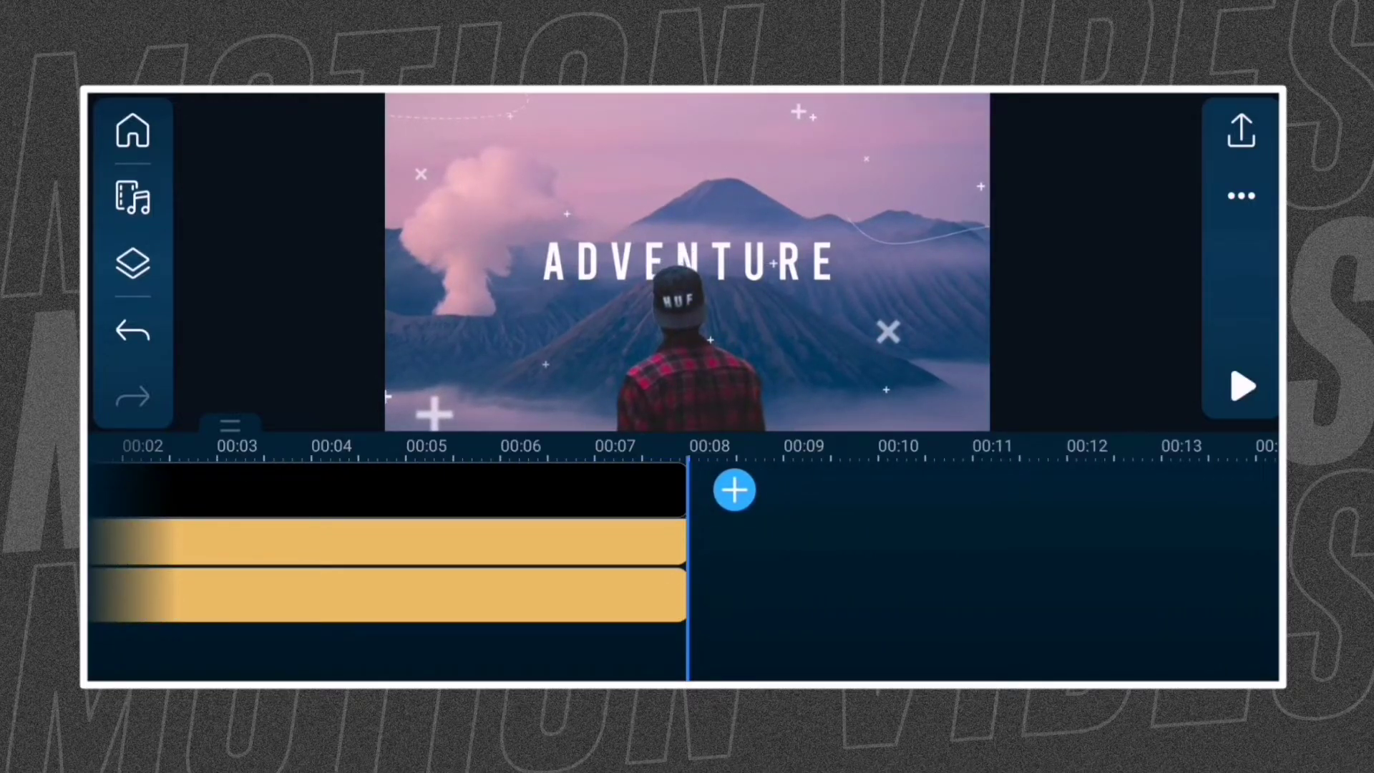
left_click_drag(876, 585, 1103, 569)
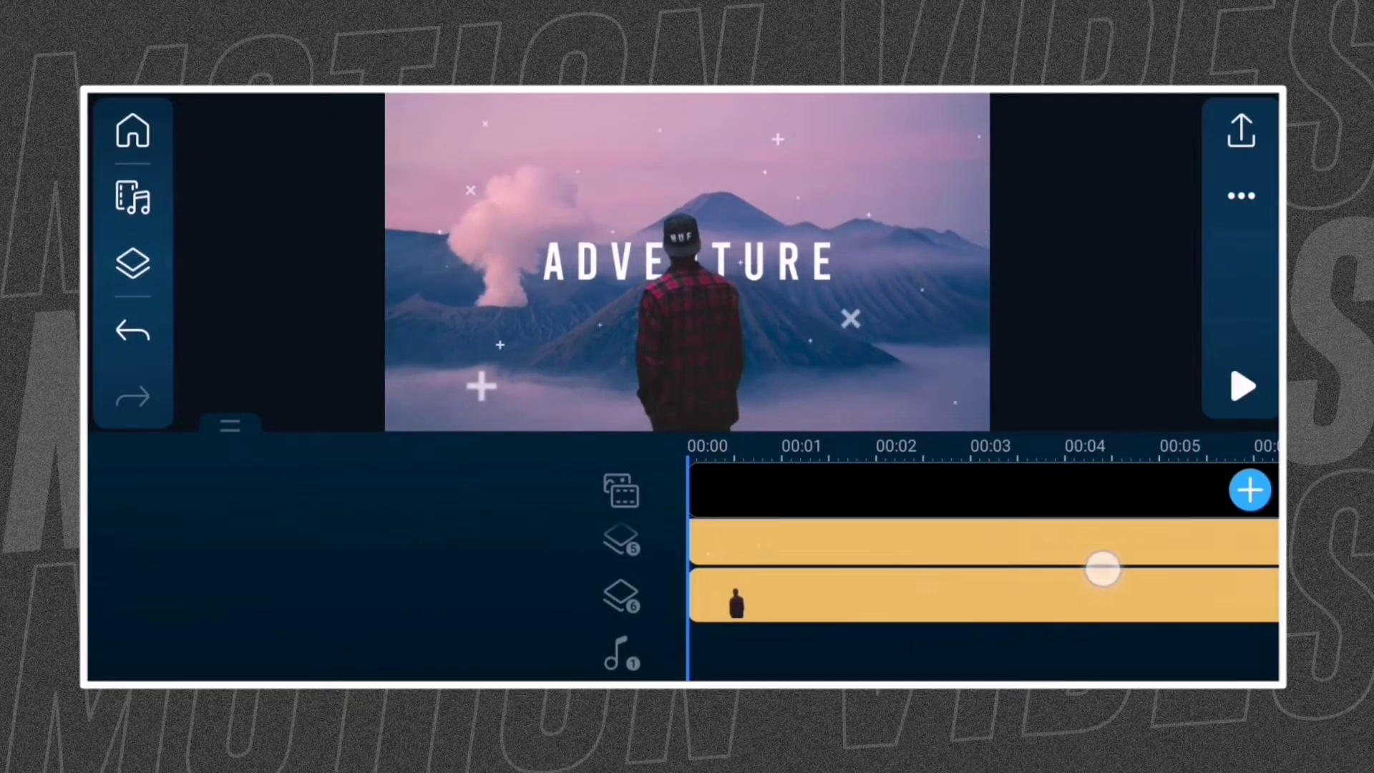
- Add the dotted particle ring from Png Elements as a layer spanning the whole clip
left_click(623, 491)
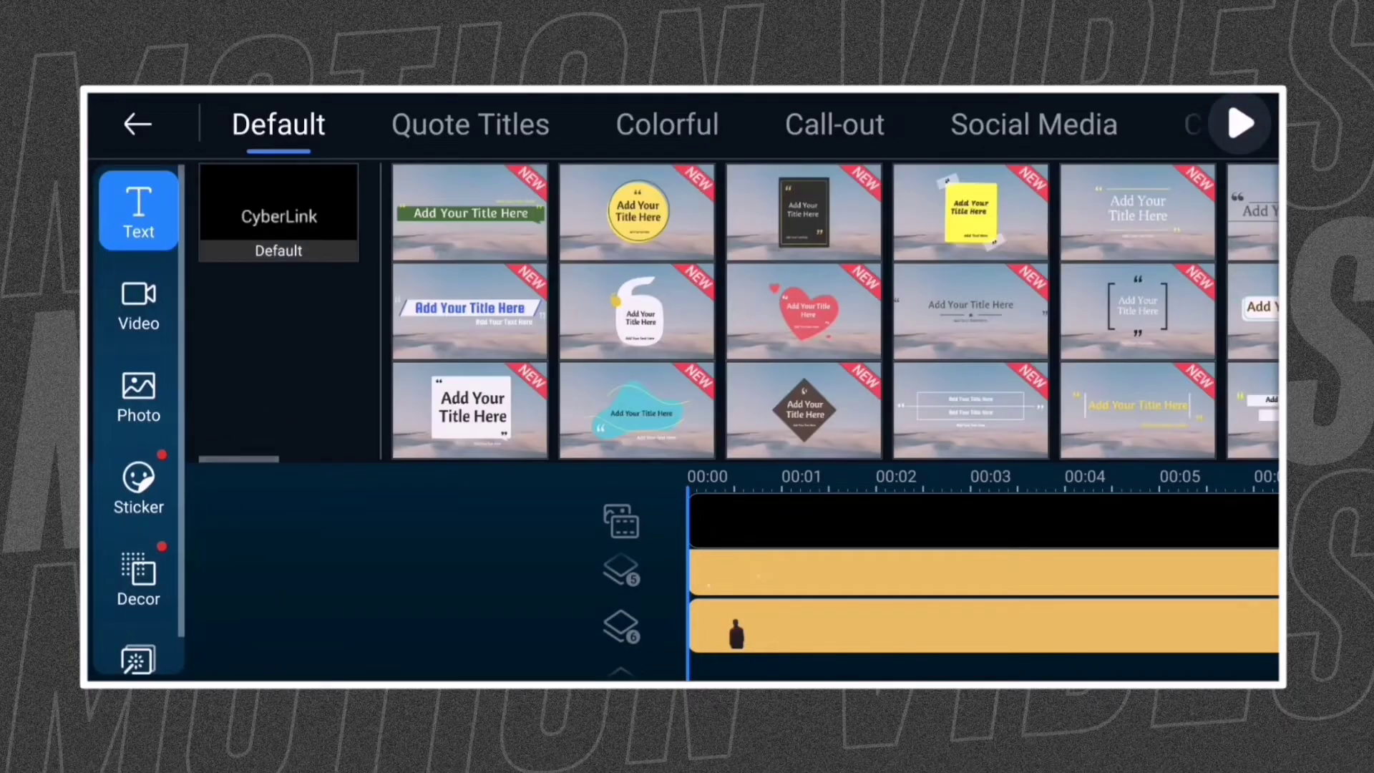
left_click(124, 418)
scroll(730, 311, "down", 5)
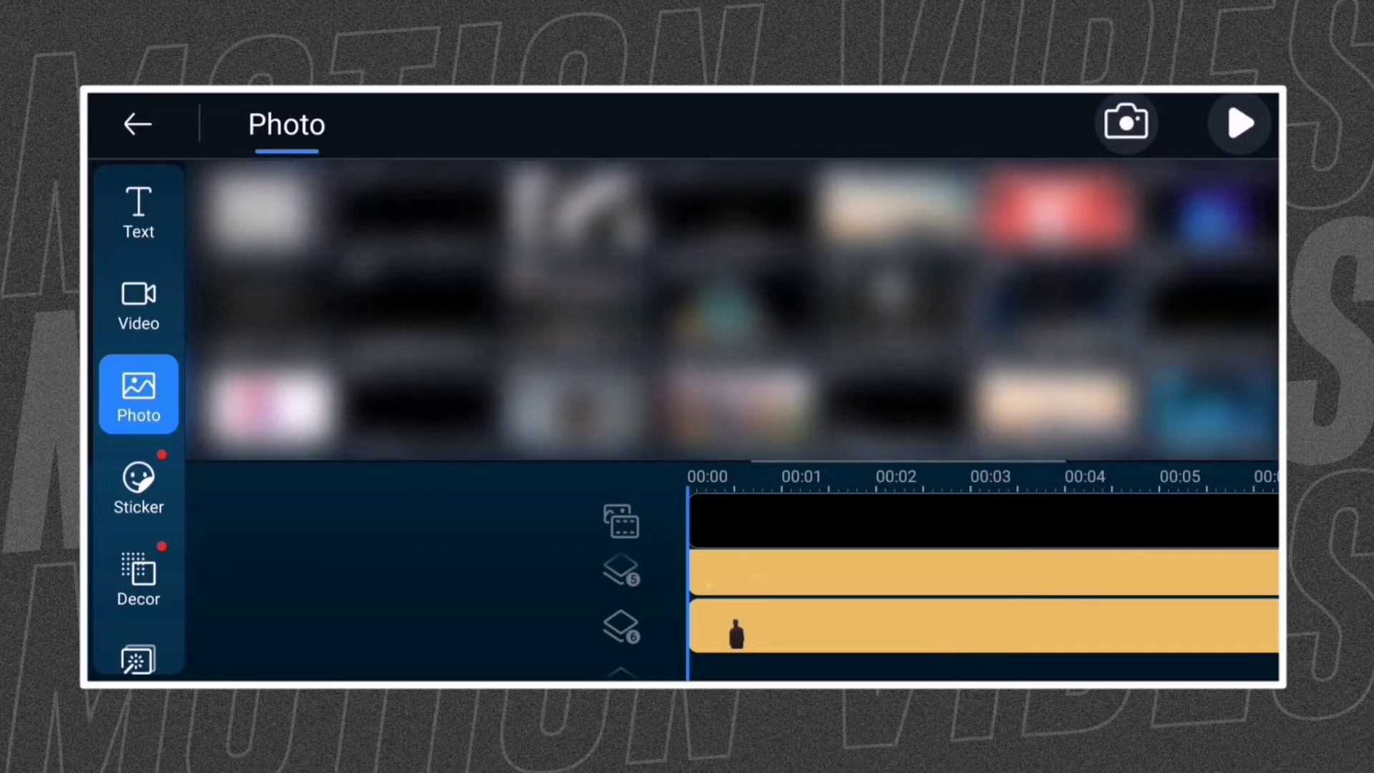
left_click(1181, 300)
left_click(429, 214)
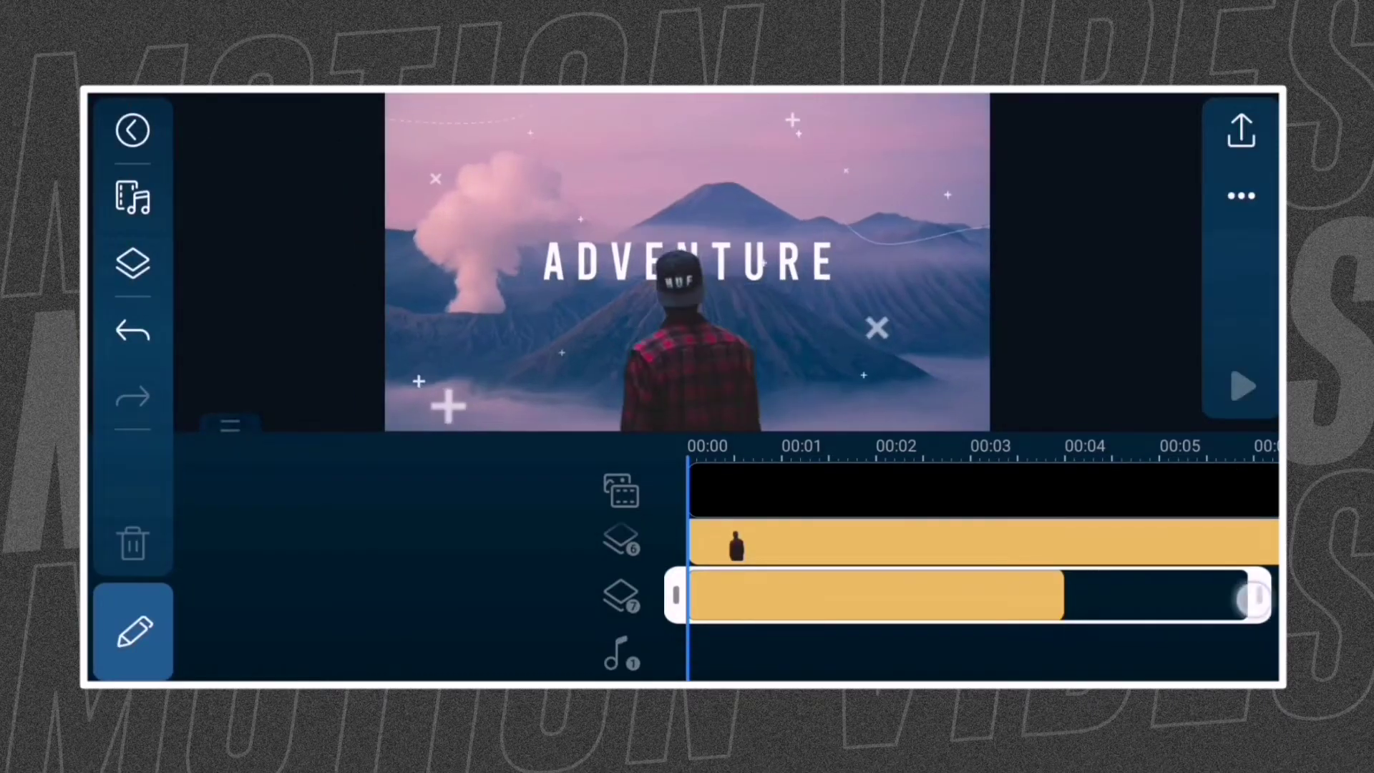
mouse_move(1075, 628)
left_mouse_down()
mouse_move(778, 634)
mouse_move(896, 596)
left_mouse_up()
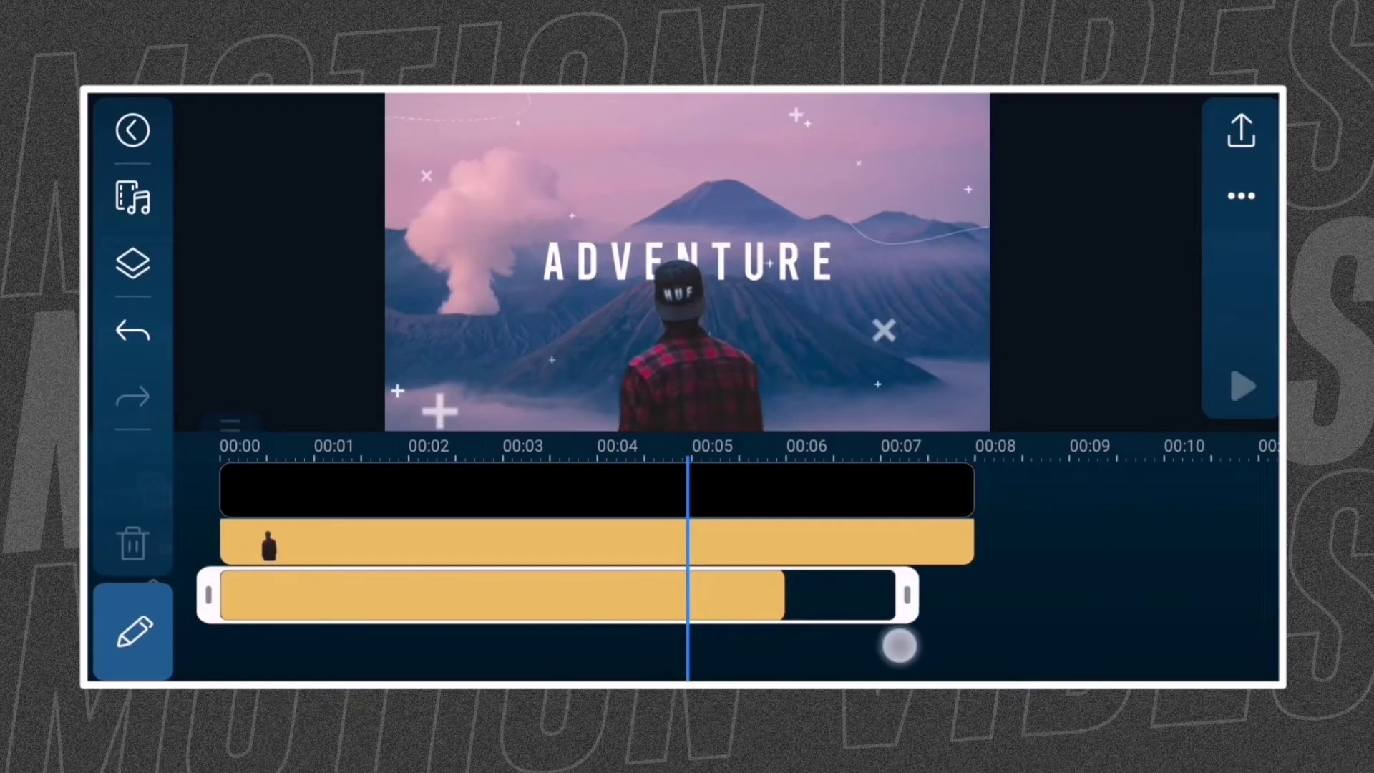
left_click_drag(966, 657, 1235, 657)
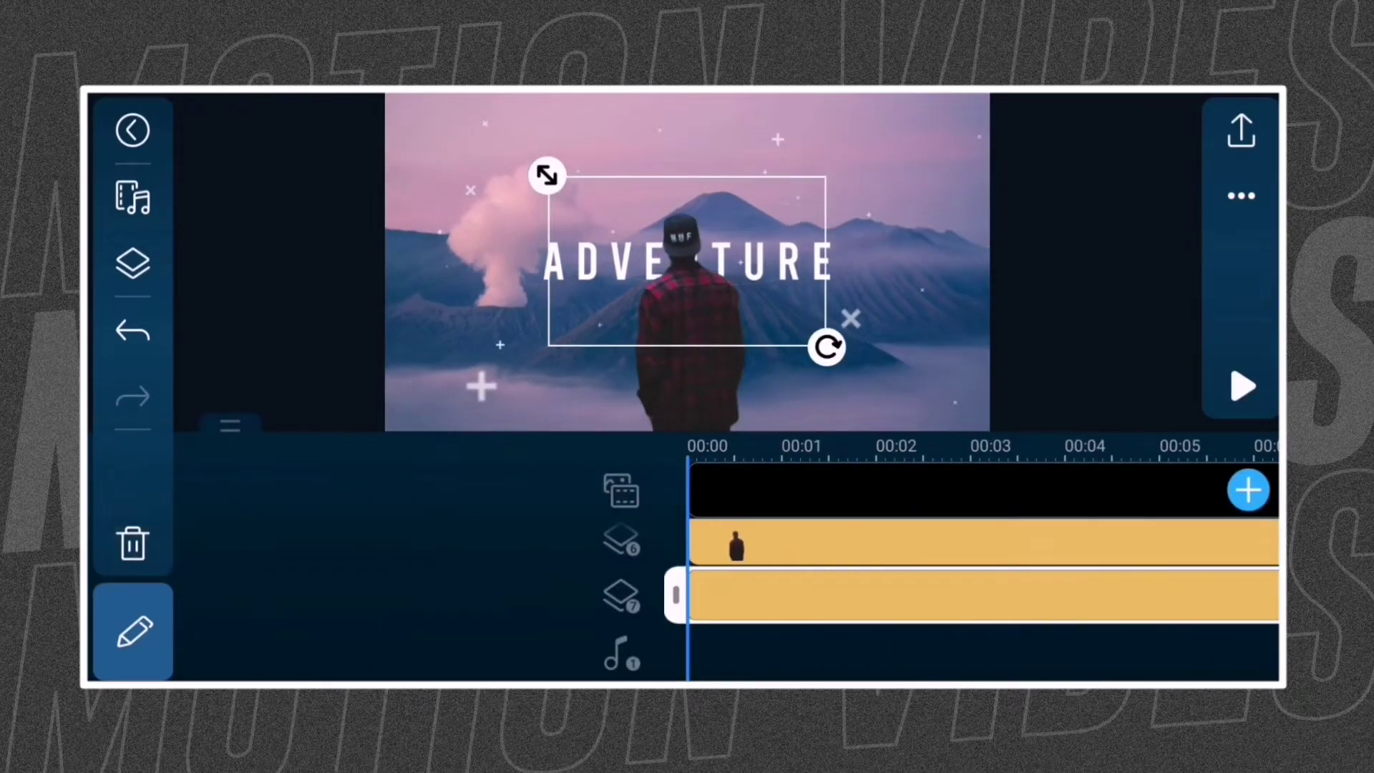
- Keyframe the ring's scale from about 1.095 at the start to 2.234 at 00:08
left_click(135, 633)
left_click(963, 632)
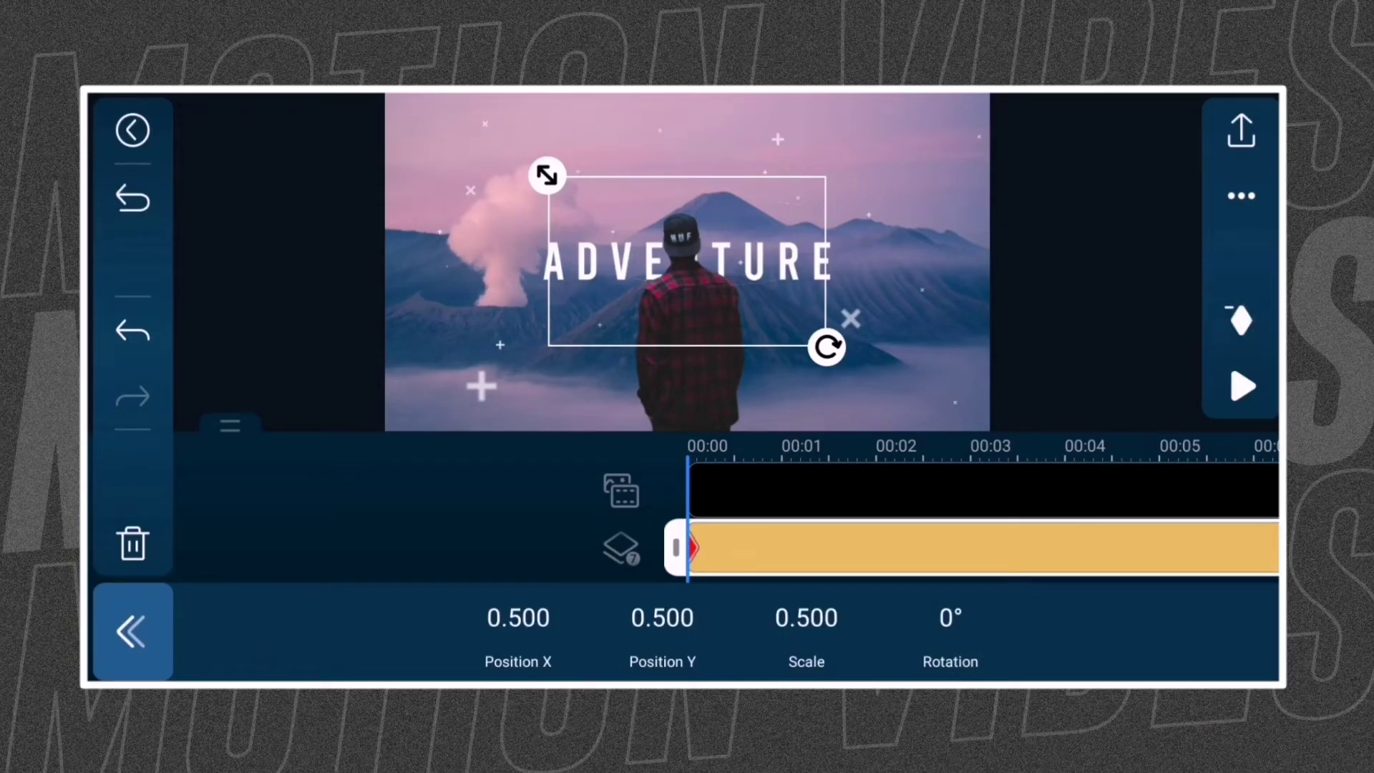
left_click_drag(561, 345, 428, 546)
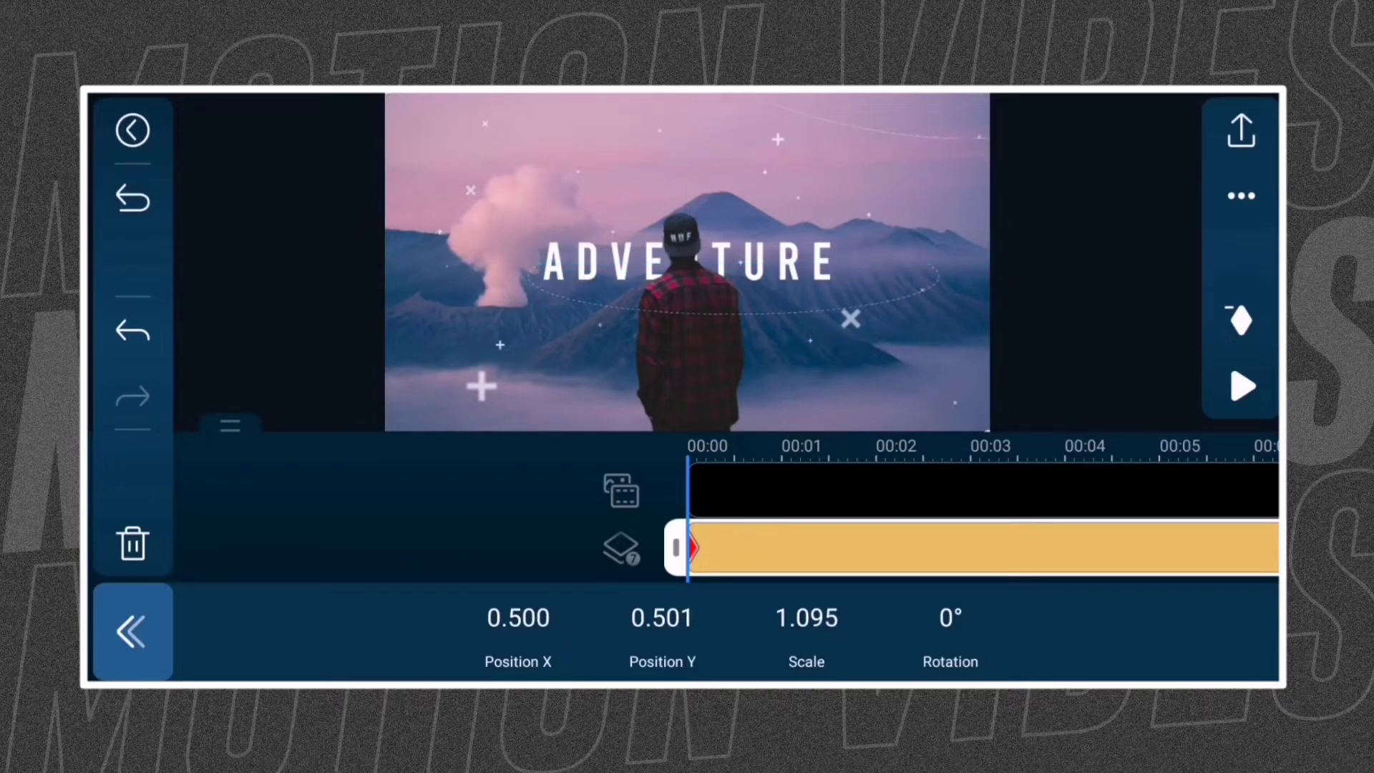
left_click_drag(1095, 477, 687, 505)
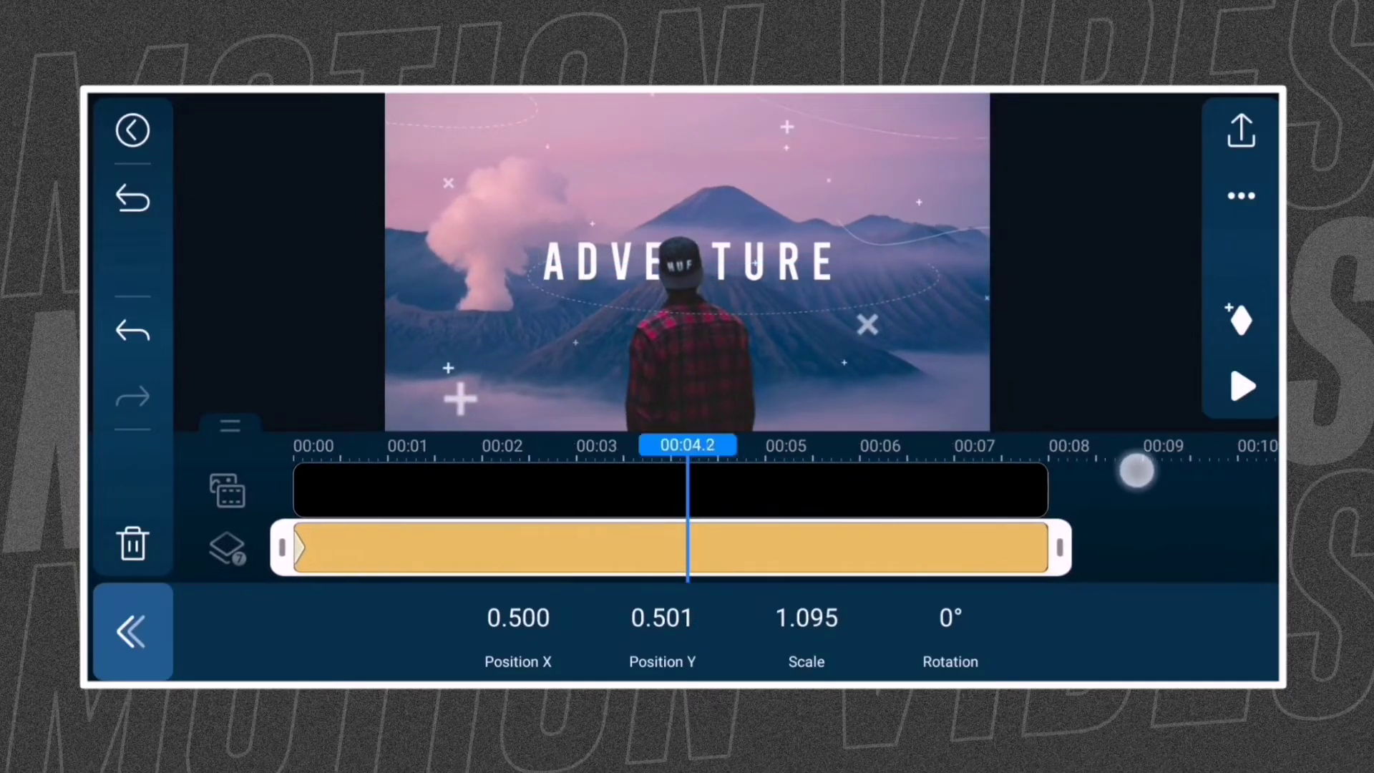
left_click_drag(1138, 471, 913, 516)
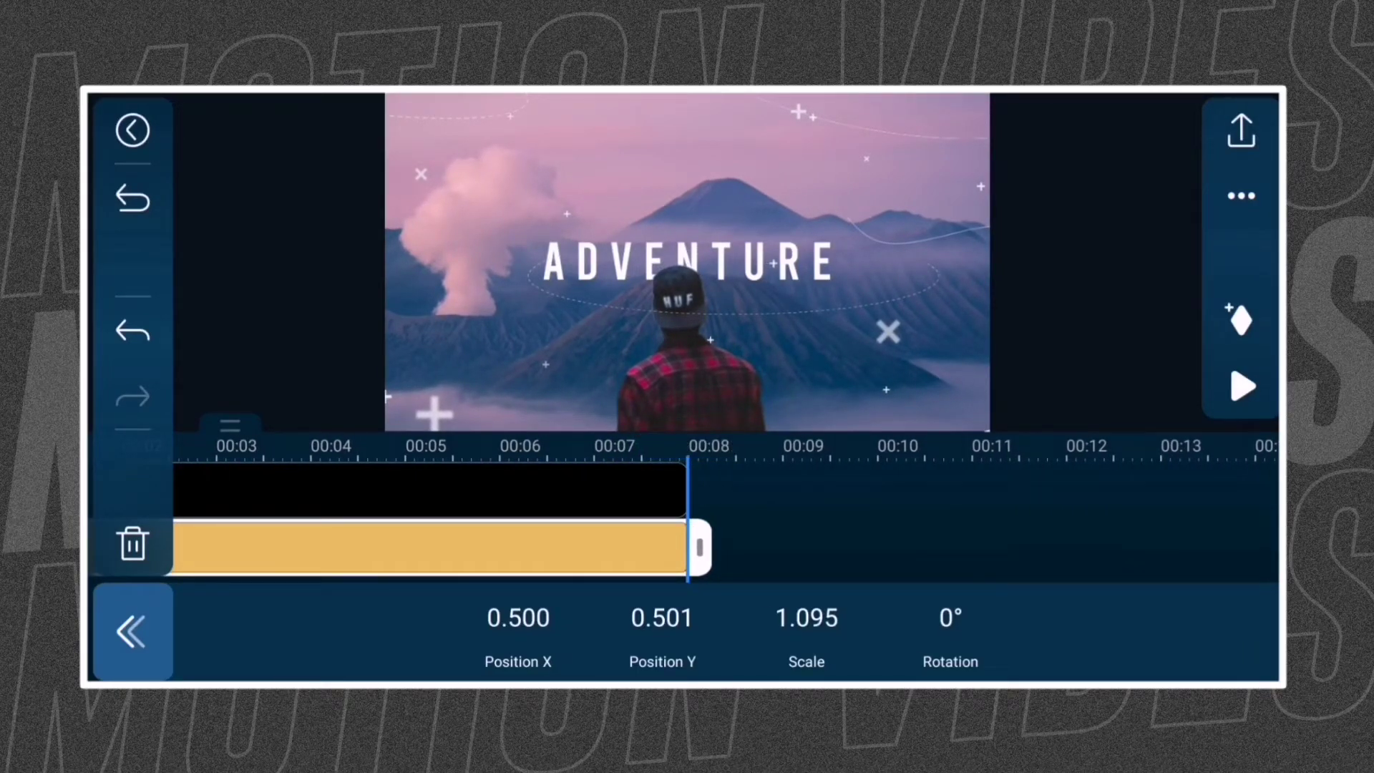
left_click_drag(520, 385, 478, 410)
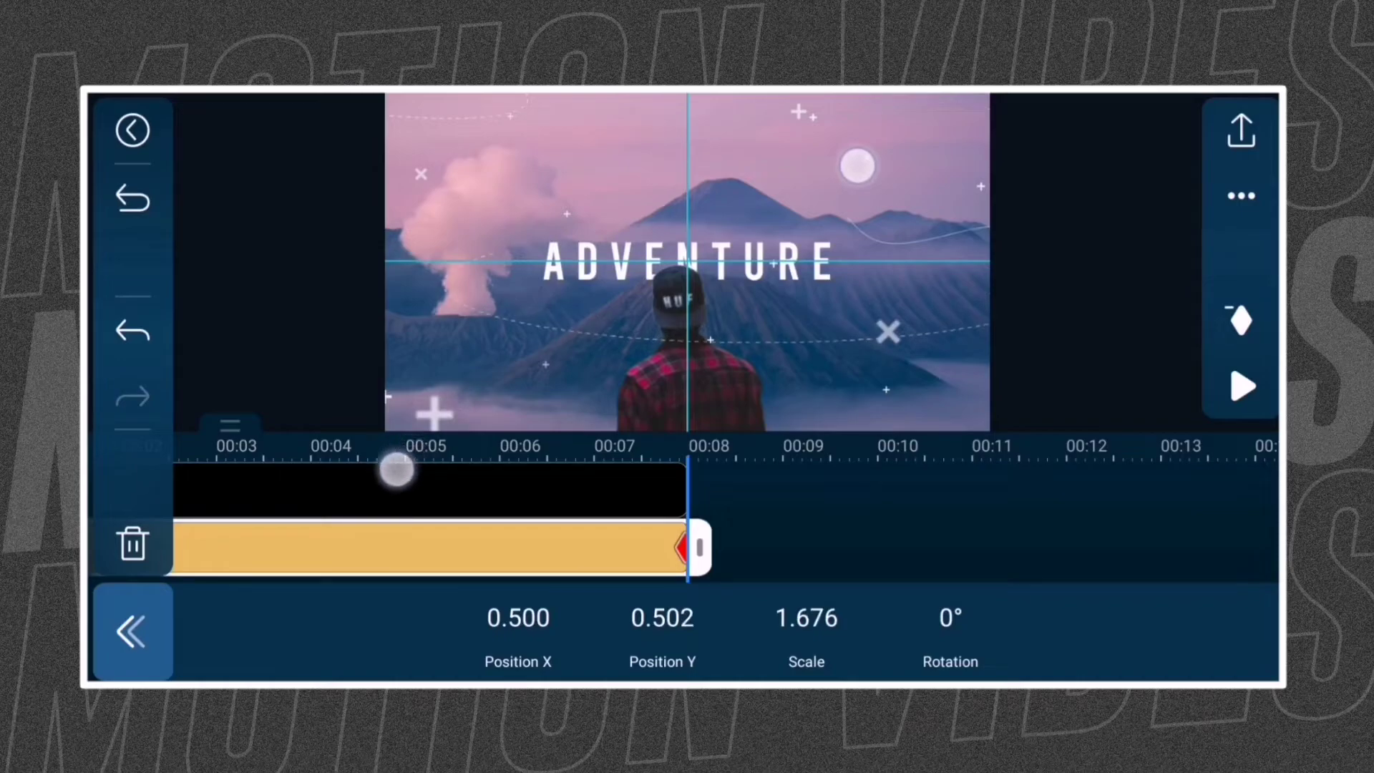
left_click_drag(398, 470, 374, 496)
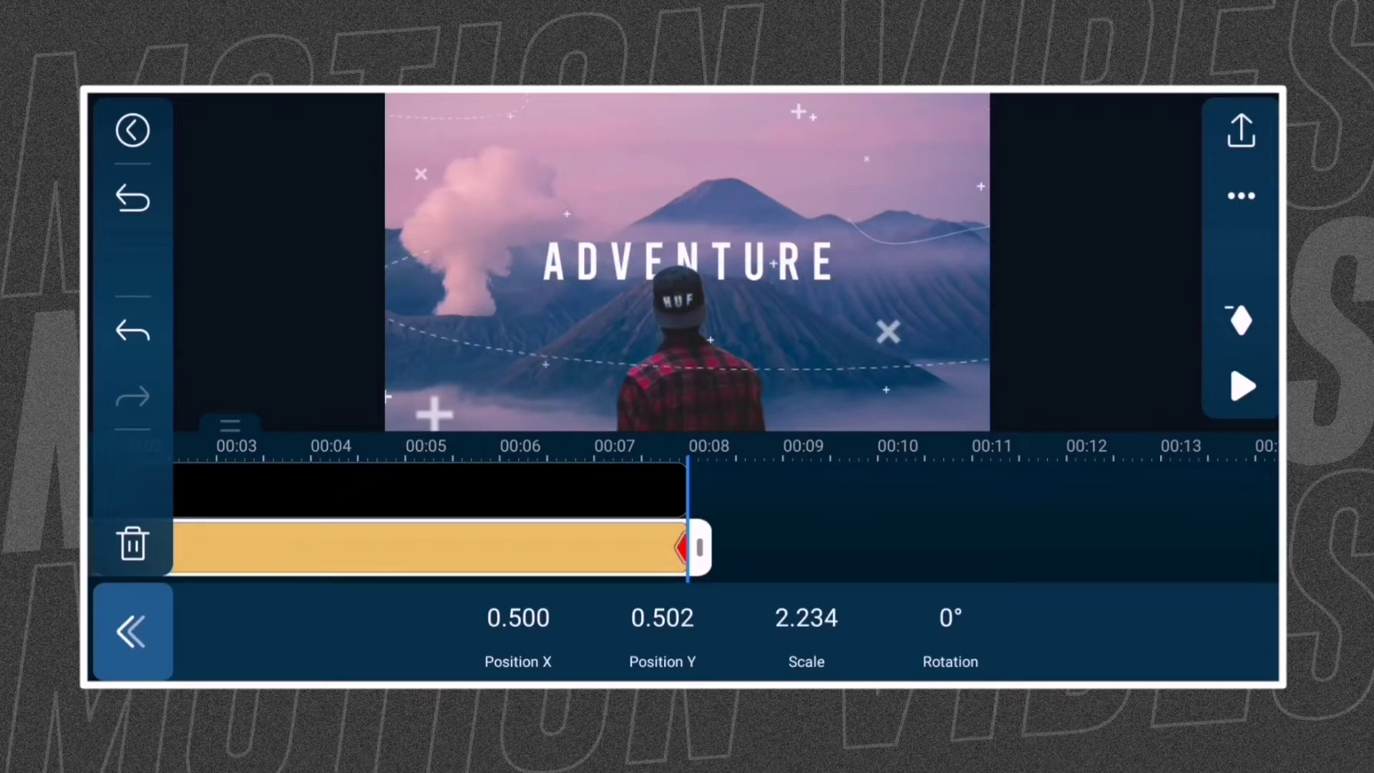
left_click(940, 520)
- Set a starting keyframe on the ADVENTURE title at scale 0.160
left_click_drag(430, 570, 1019, 569)
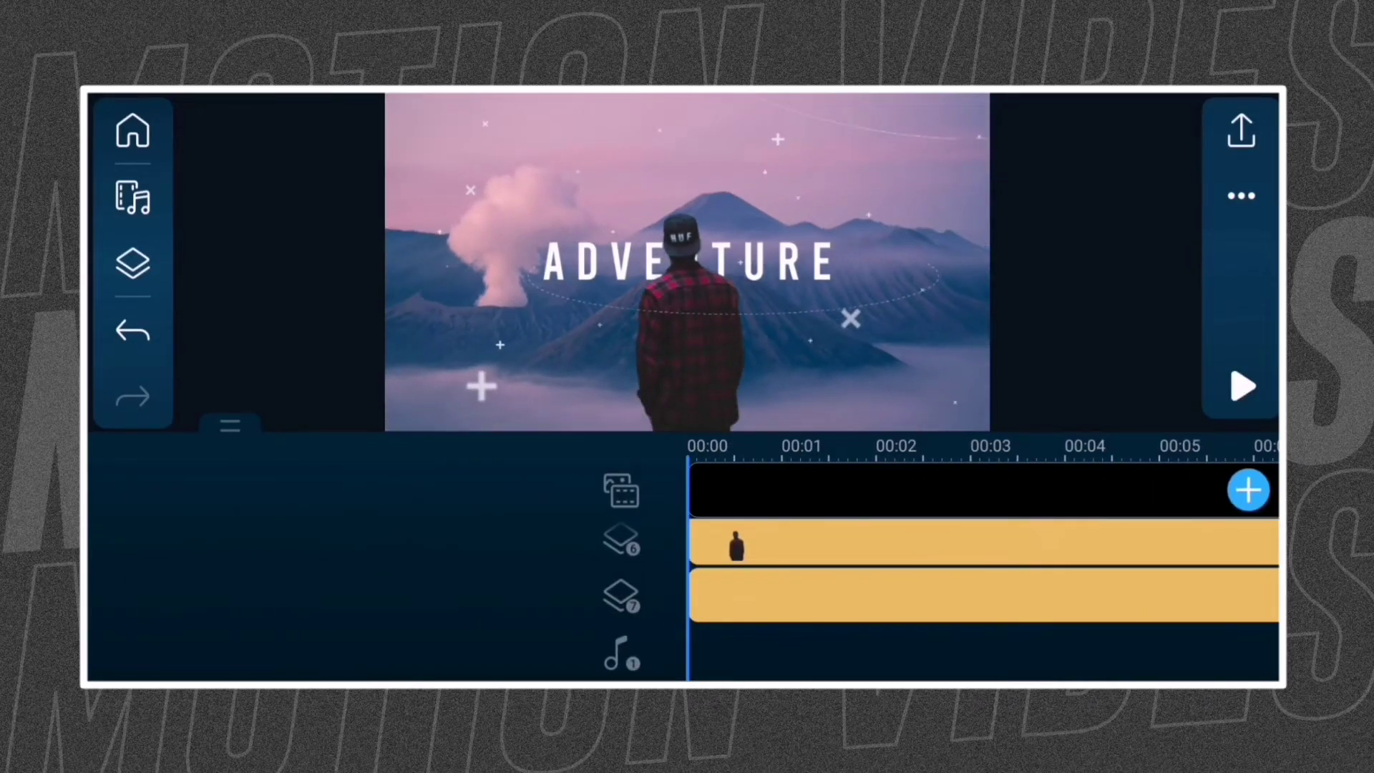
left_click_drag(1020, 659, 1020, 558)
left_click(959, 589)
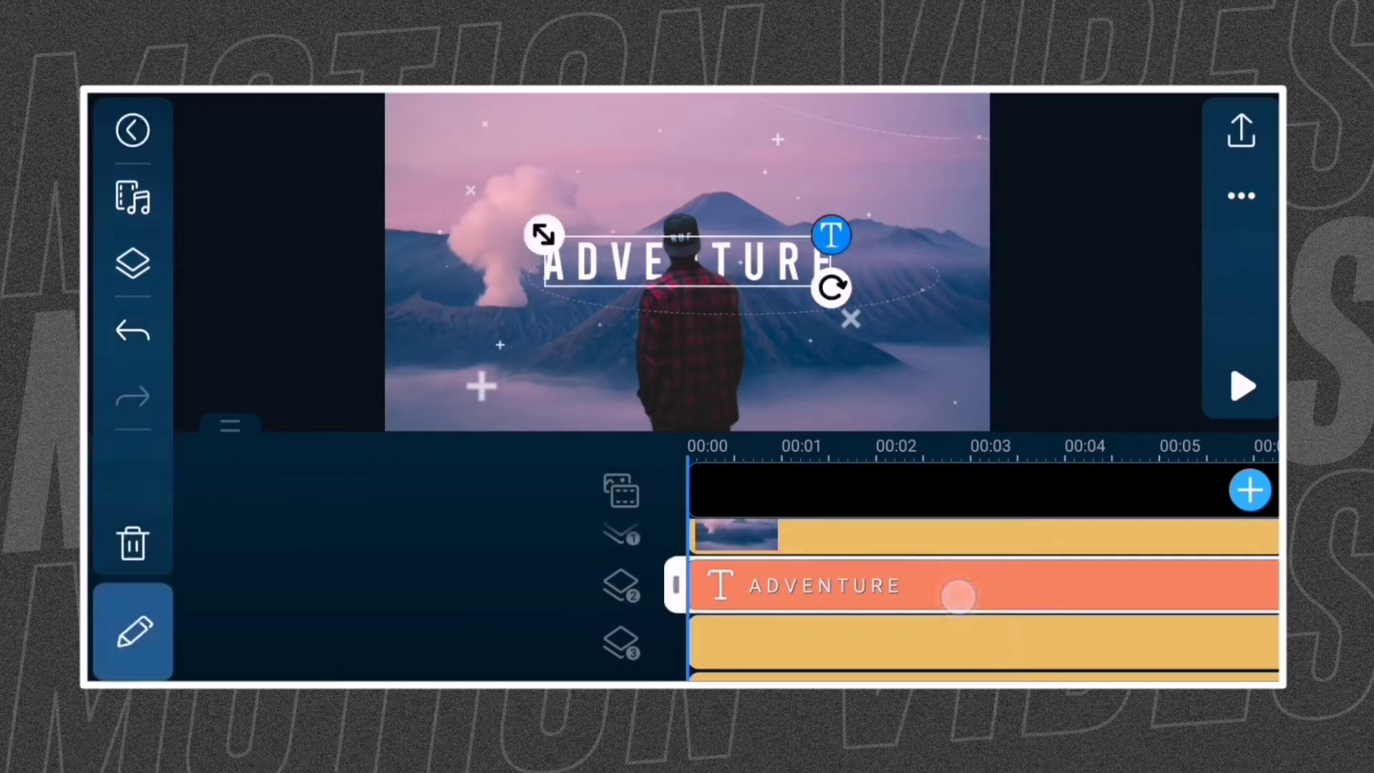
left_click(133, 633)
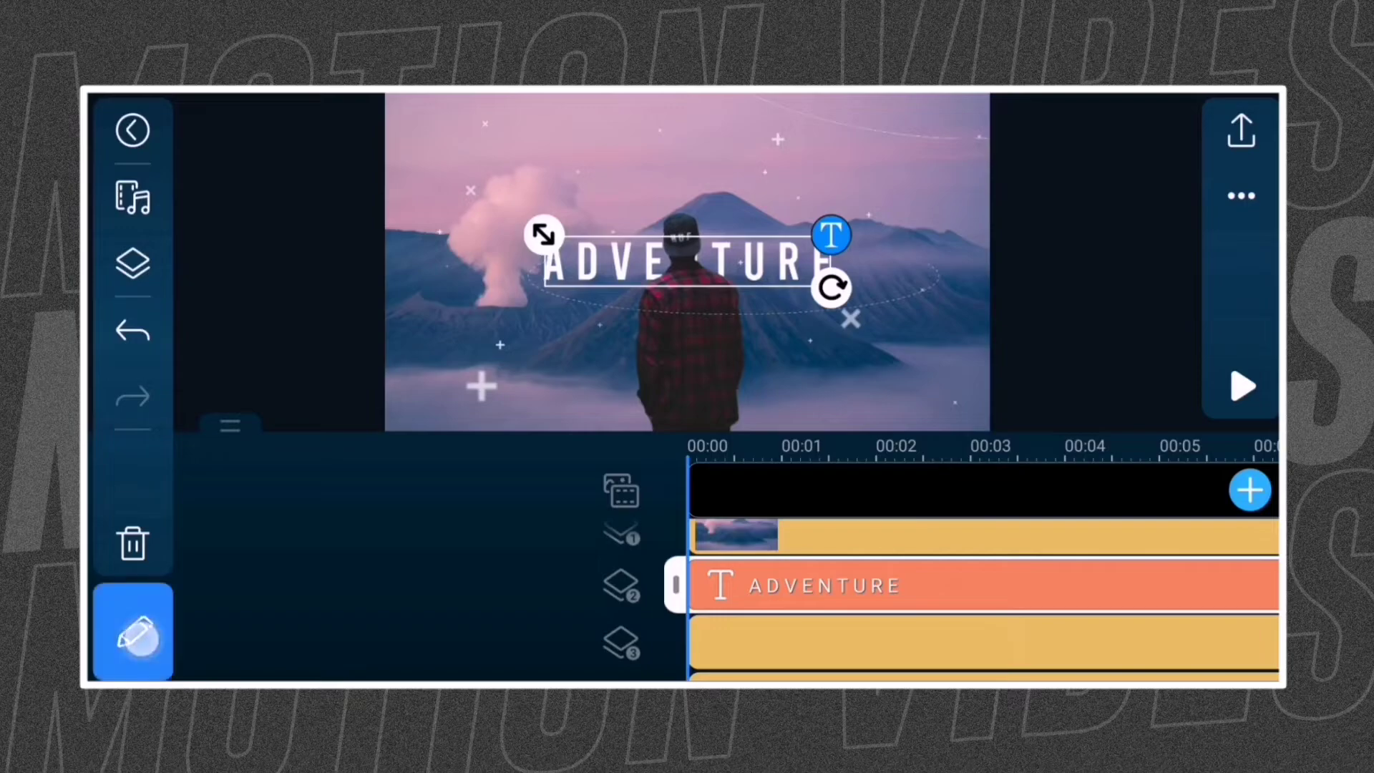
left_click(780, 633)
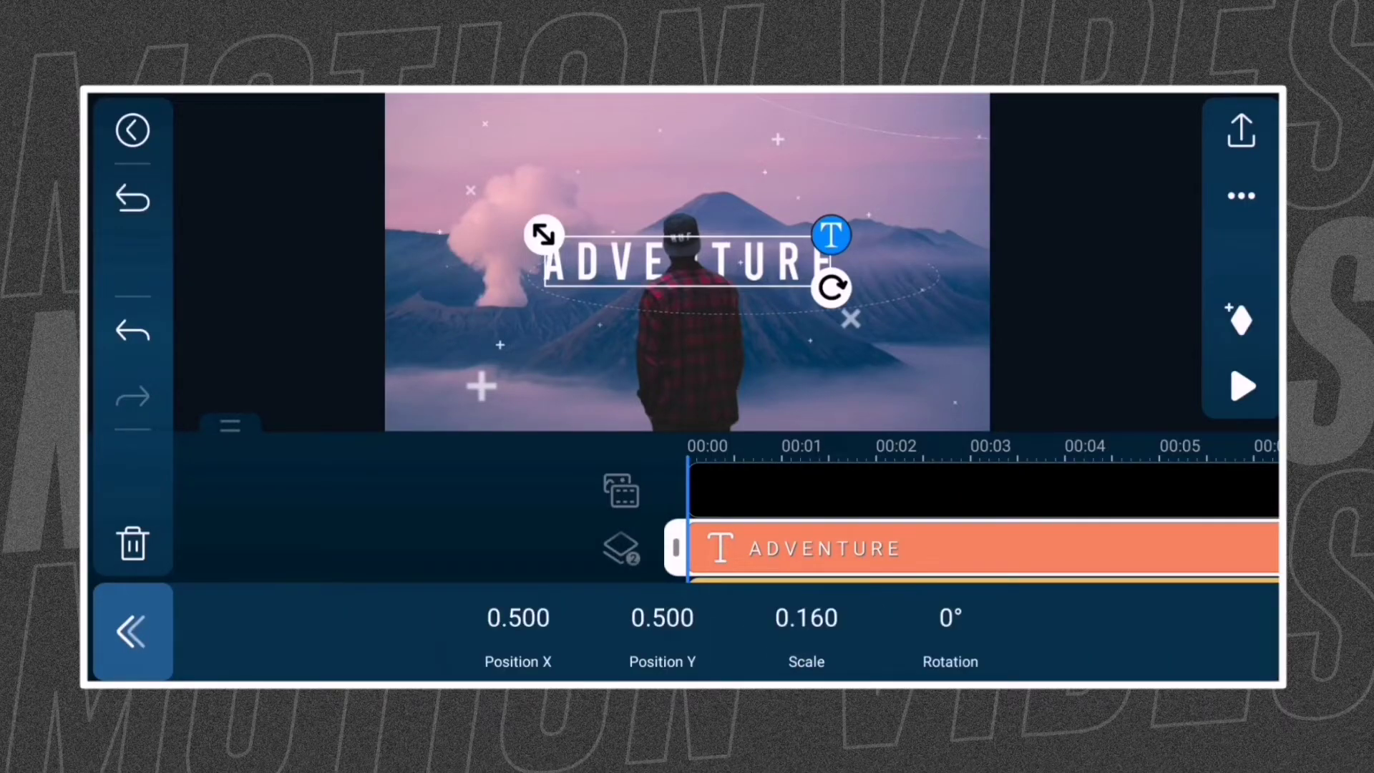
left_click(1241, 319)
- At 00:08, enlarge the title to about 0.212 and raise it slightly
left_click_drag(1234, 516, 923, 516)
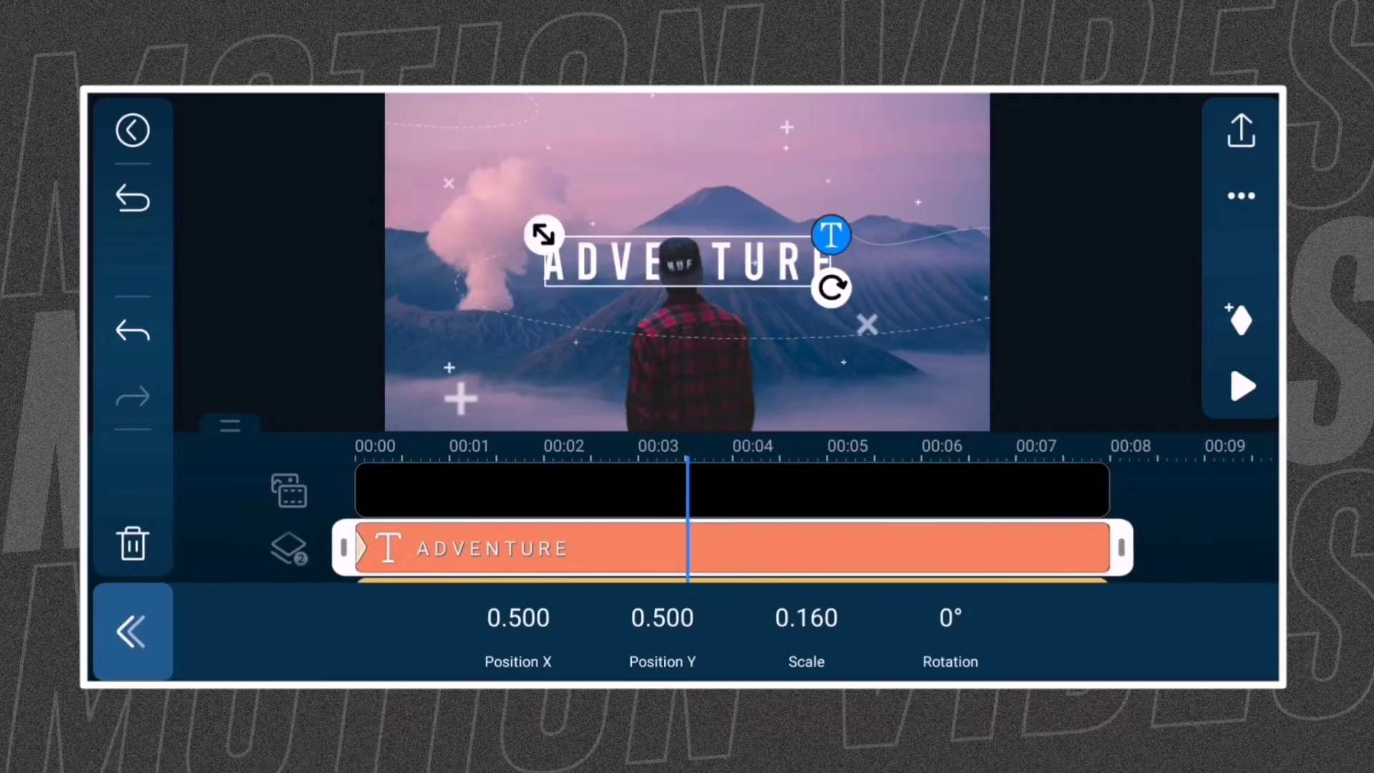
left_click_drag(1235, 504, 919, 529)
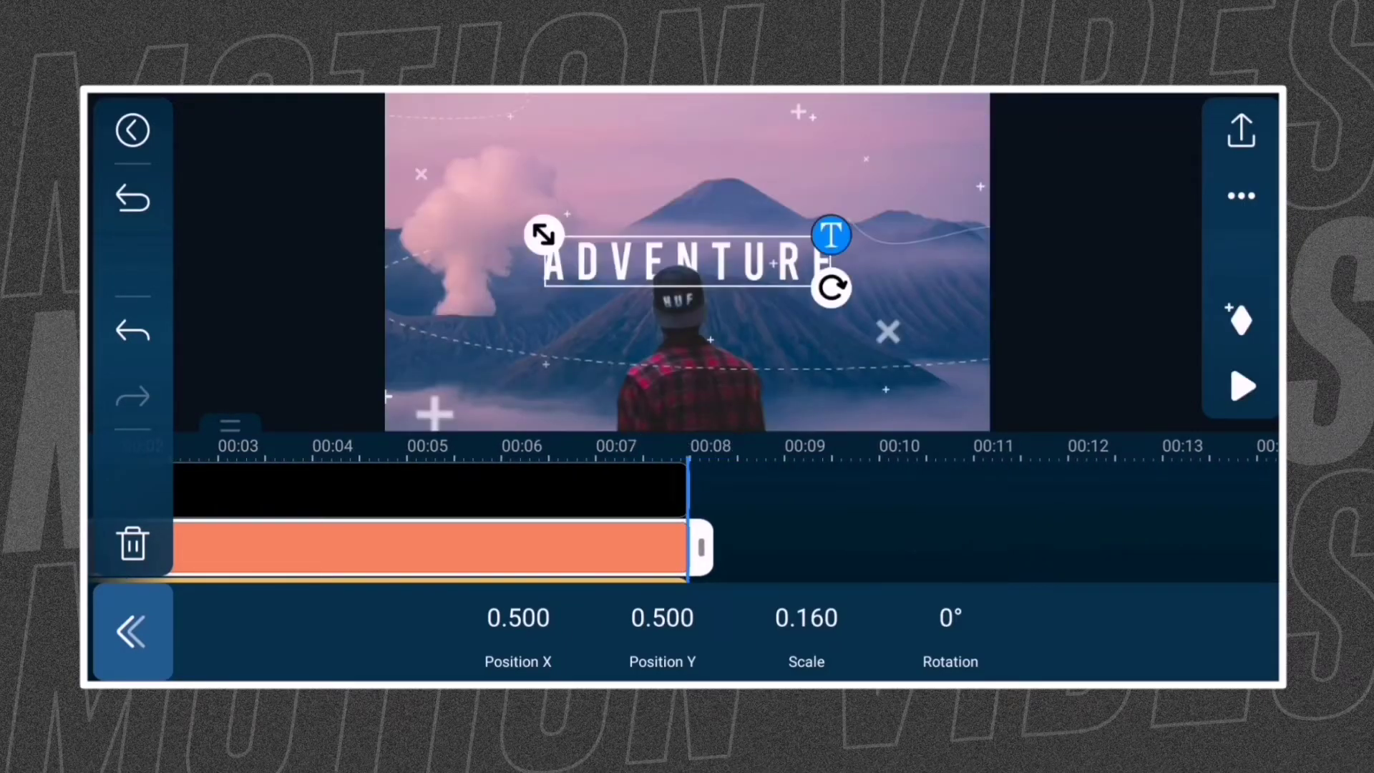
left_click_drag(543, 235, 494, 223)
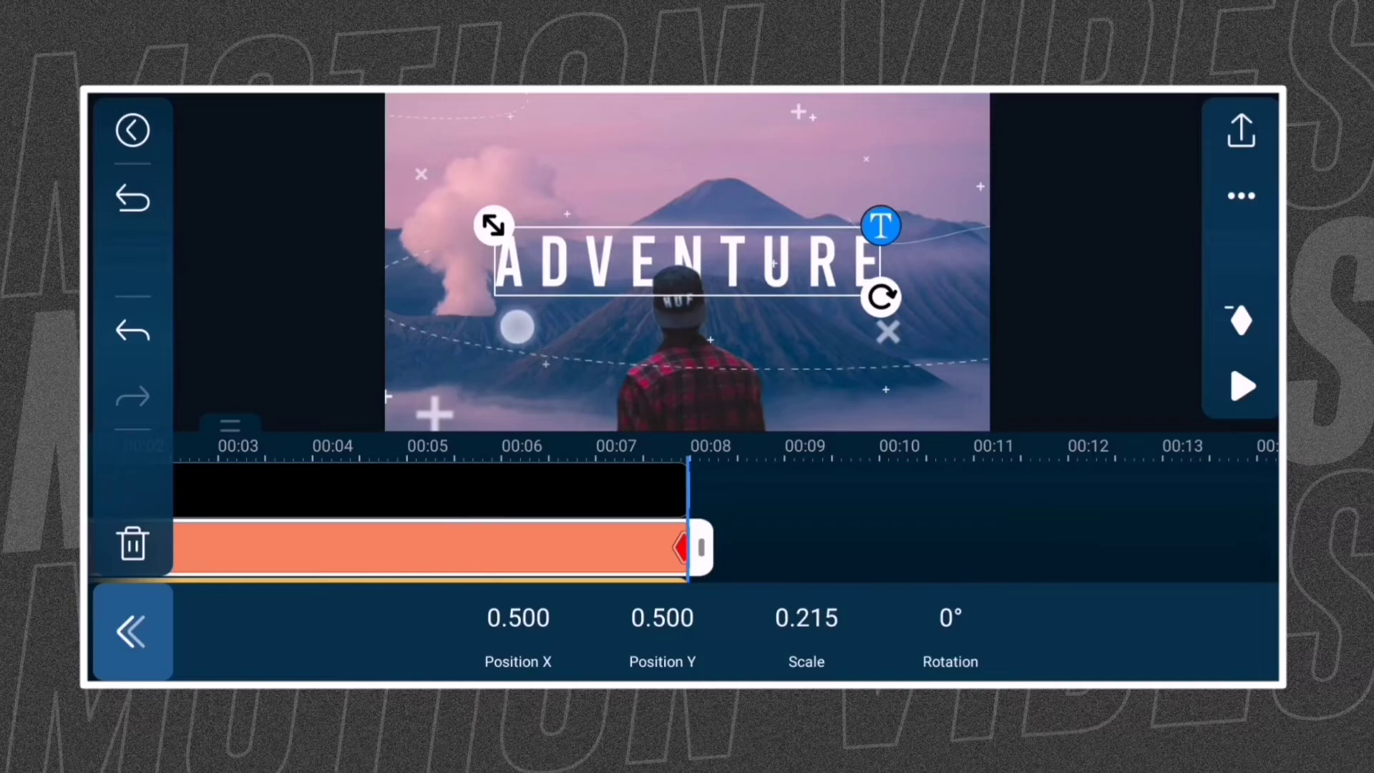
left_click_drag(741, 238, 741, 223)
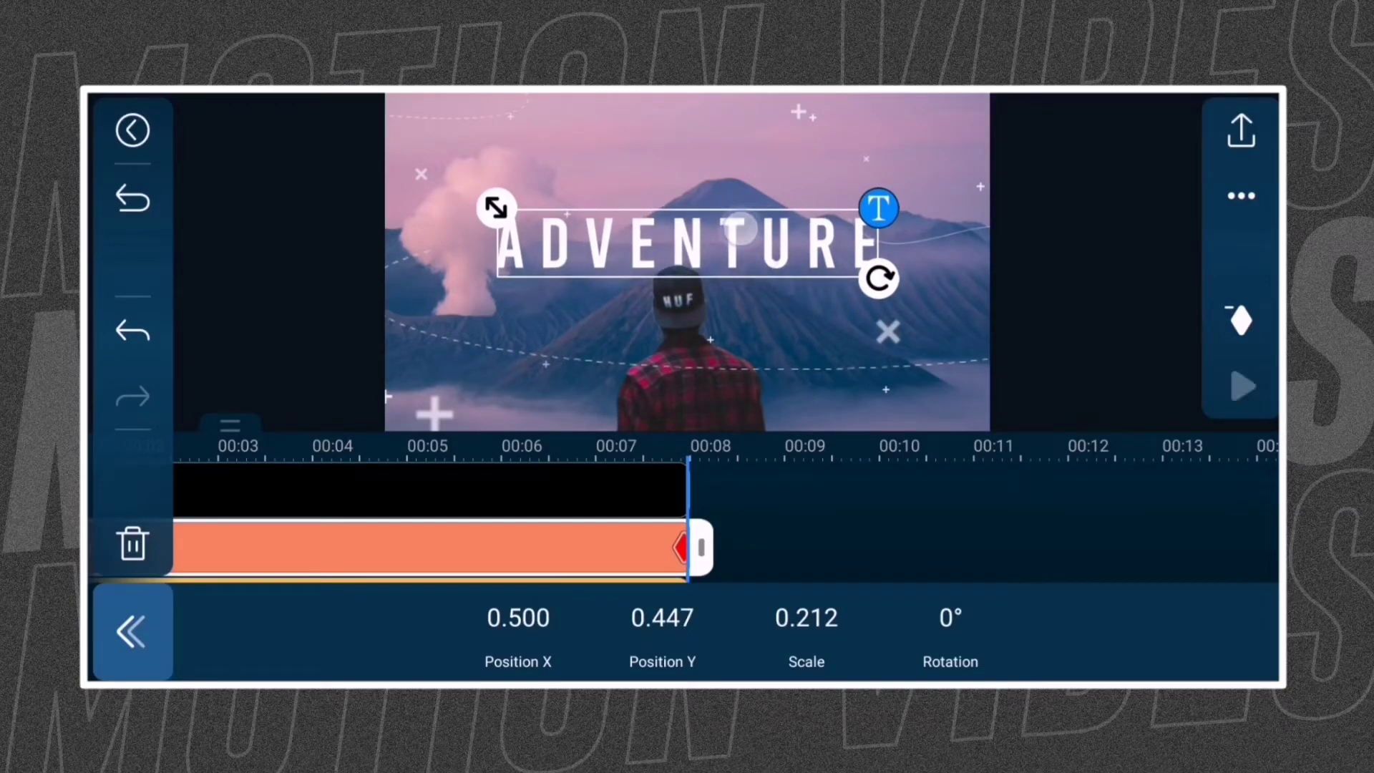
left_click(985, 510)
left_click_drag(430, 505, 1020, 504)
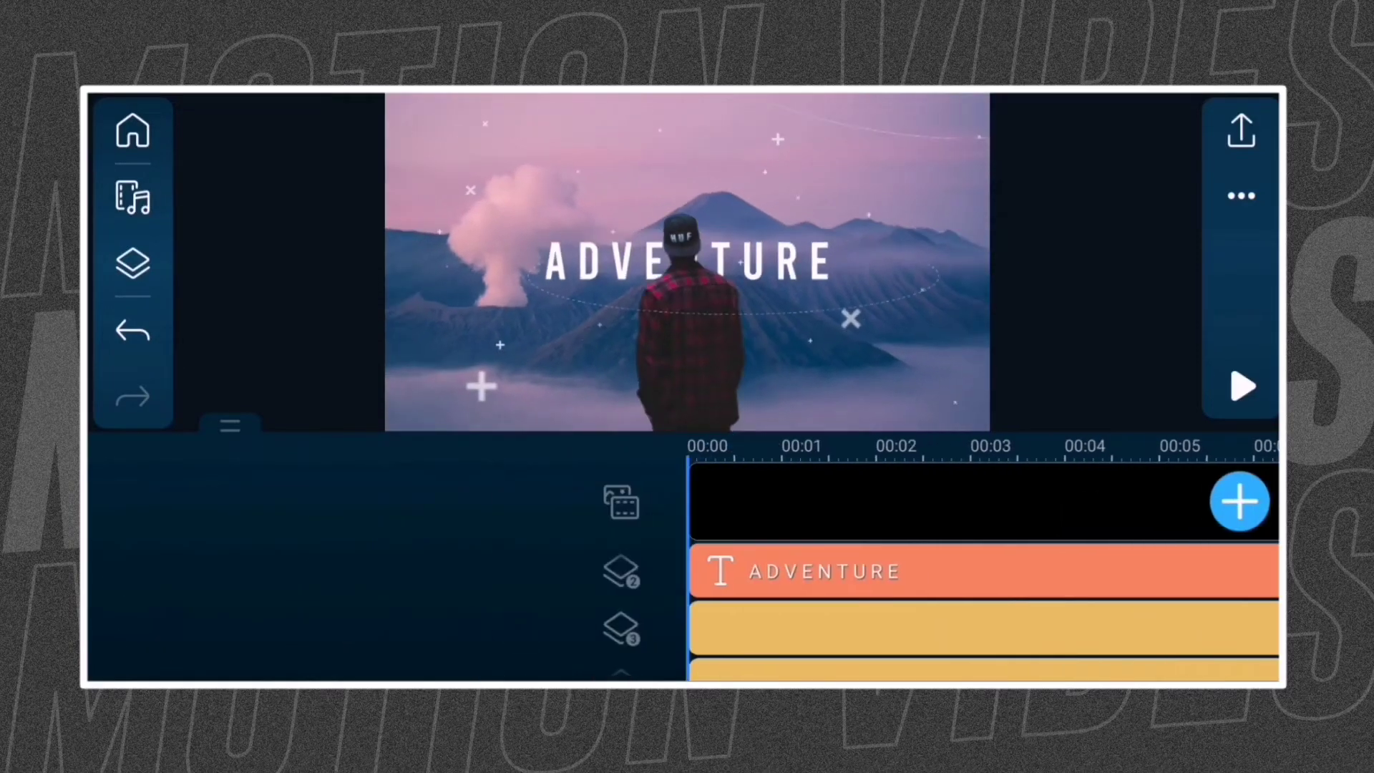
- Preview the parallax clip, then choose Produce and Share from the export options
left_click(1241, 388)
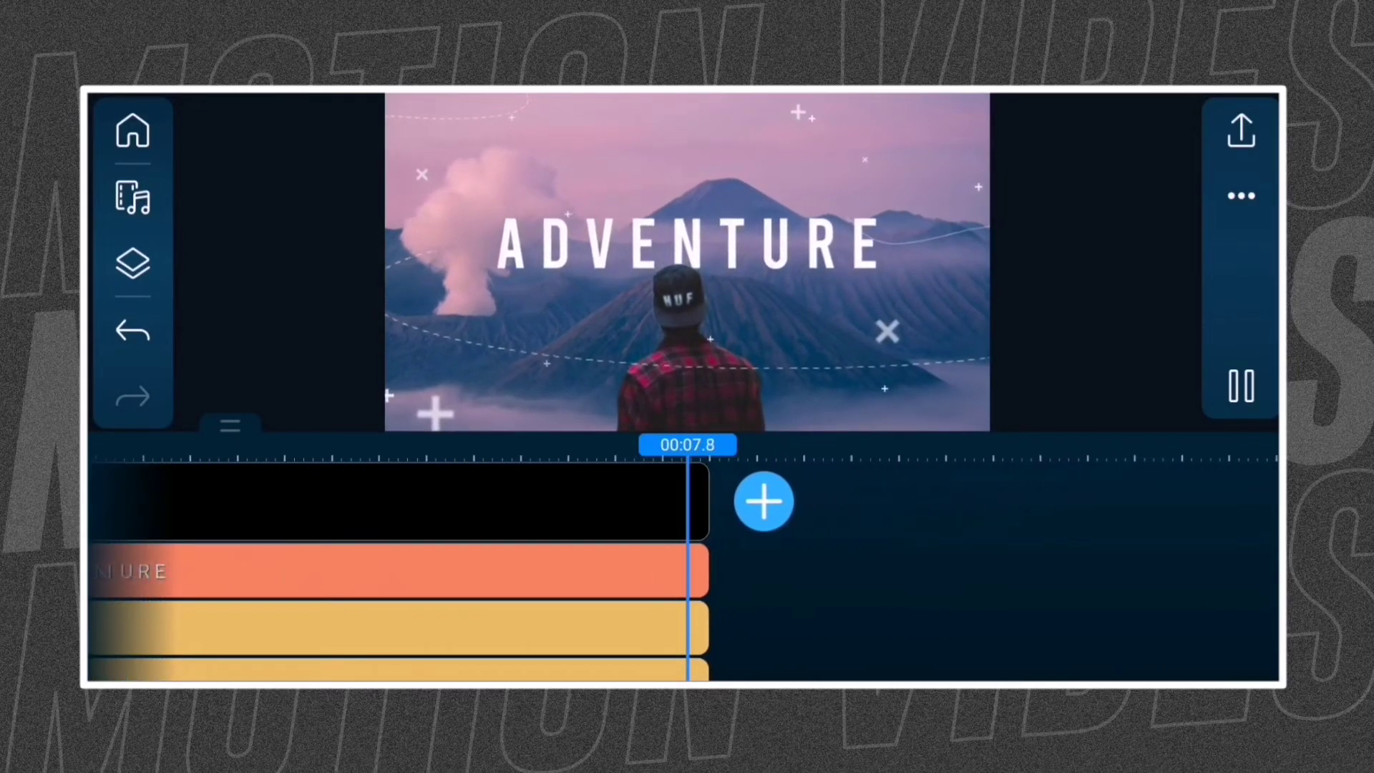
left_click(1242, 132)
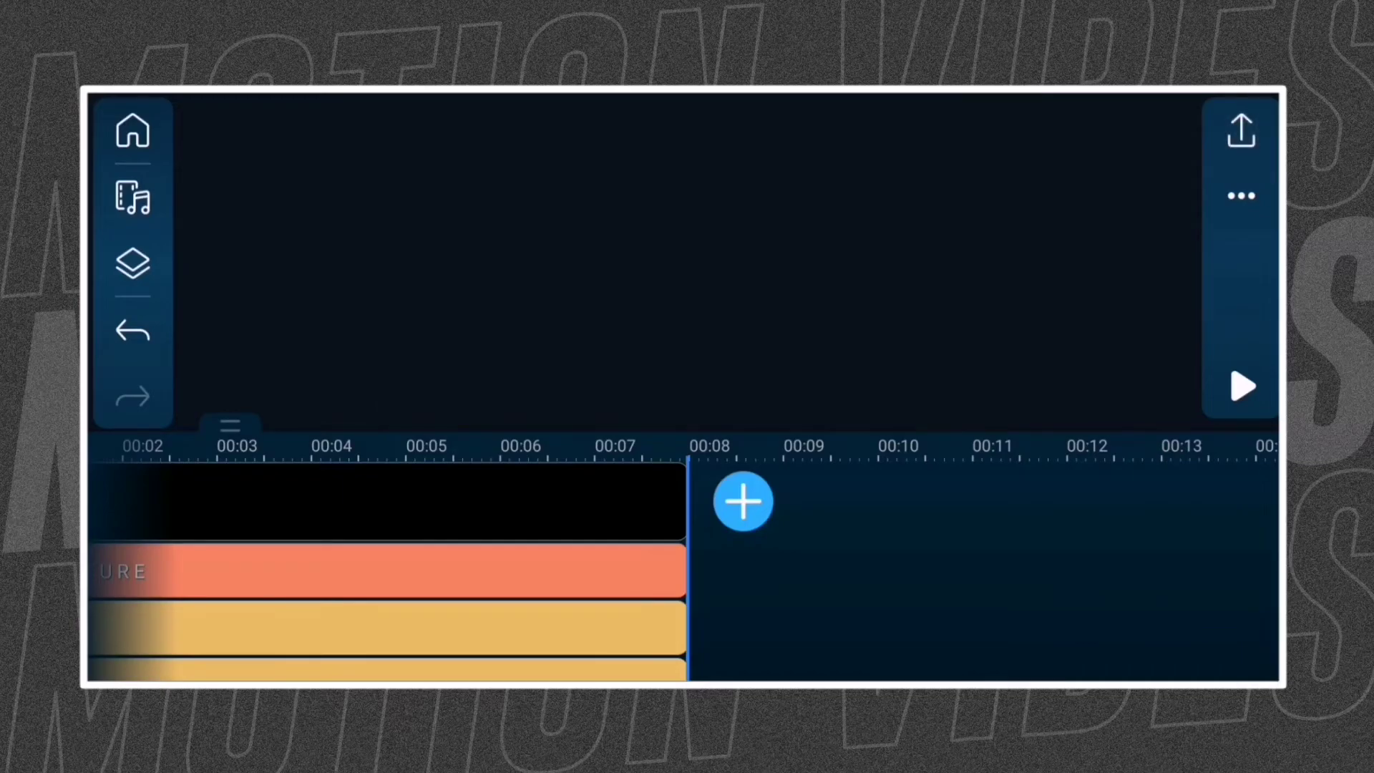
left_click(196, 437)
- Start producing the ADVENTURE parallax video
left_click(649, 610)
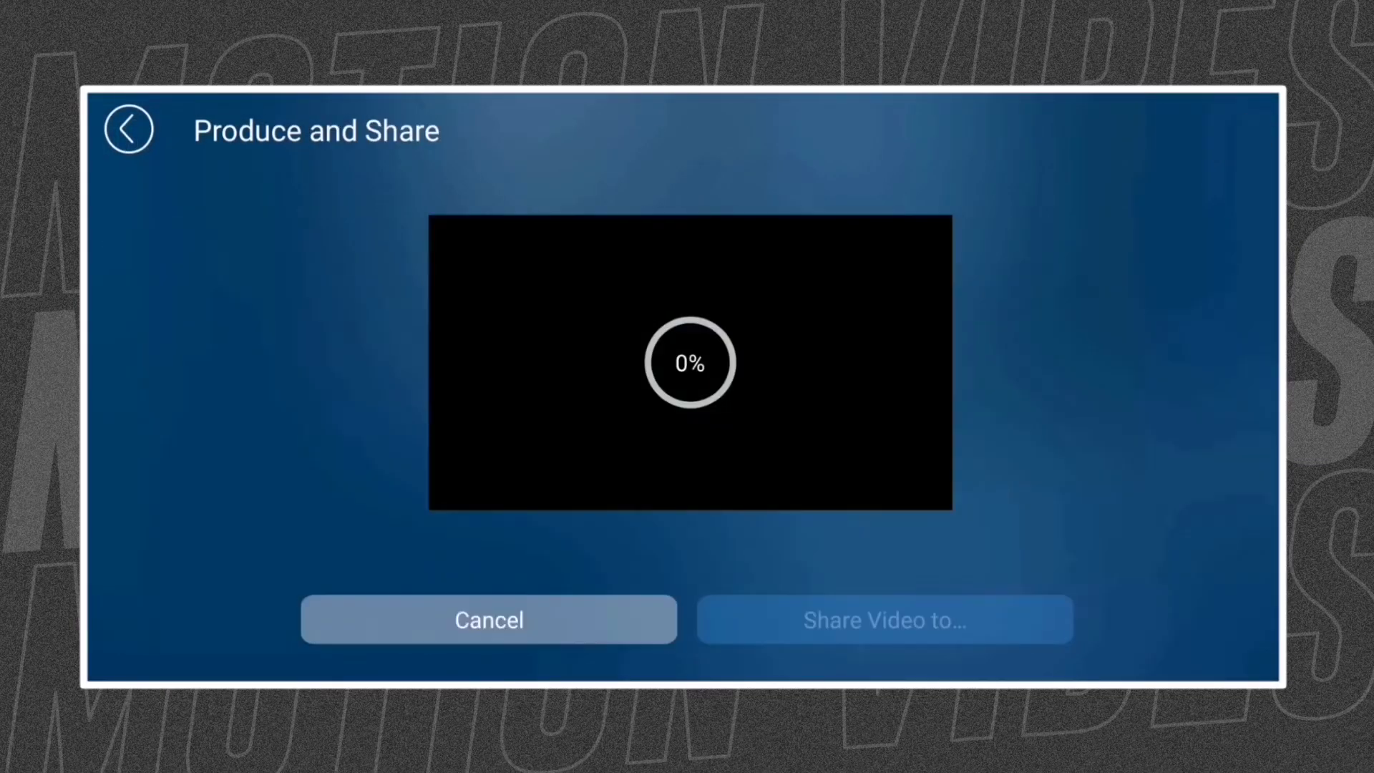